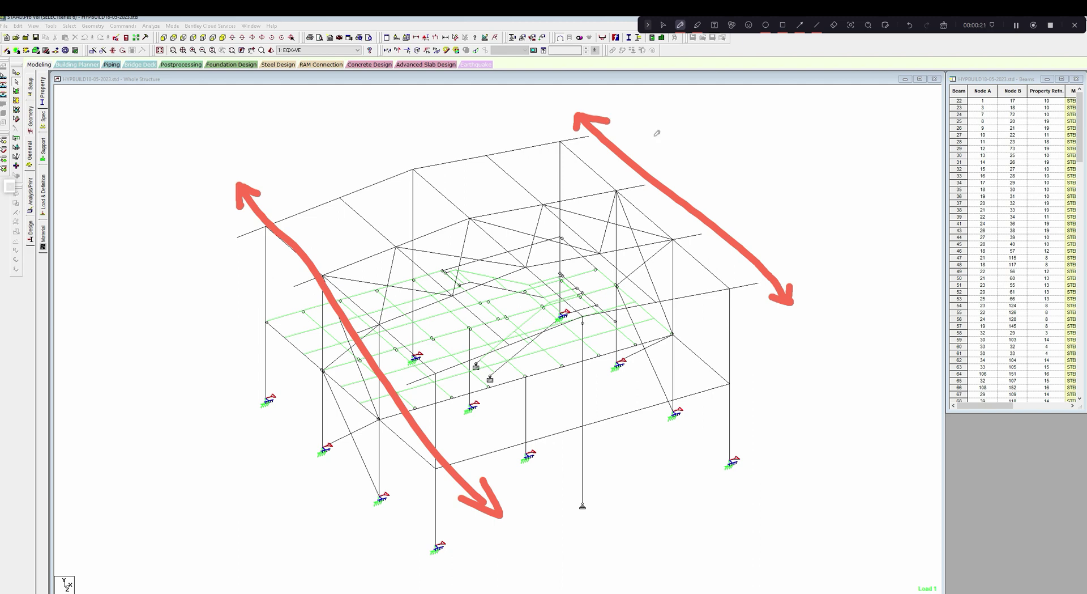
click(943, 25)
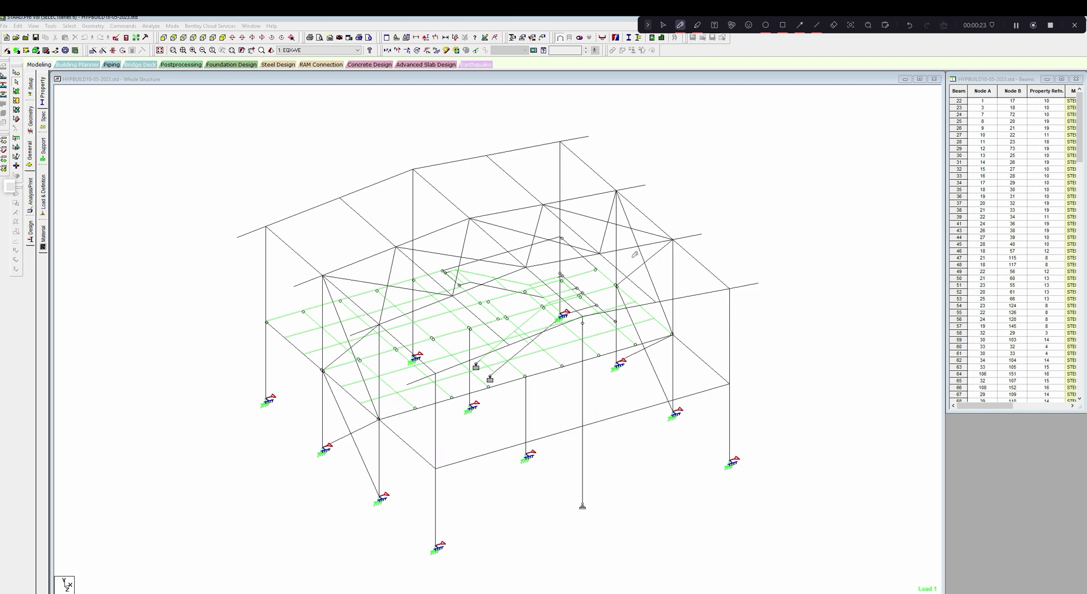
click(664, 26)
click(844, 324)
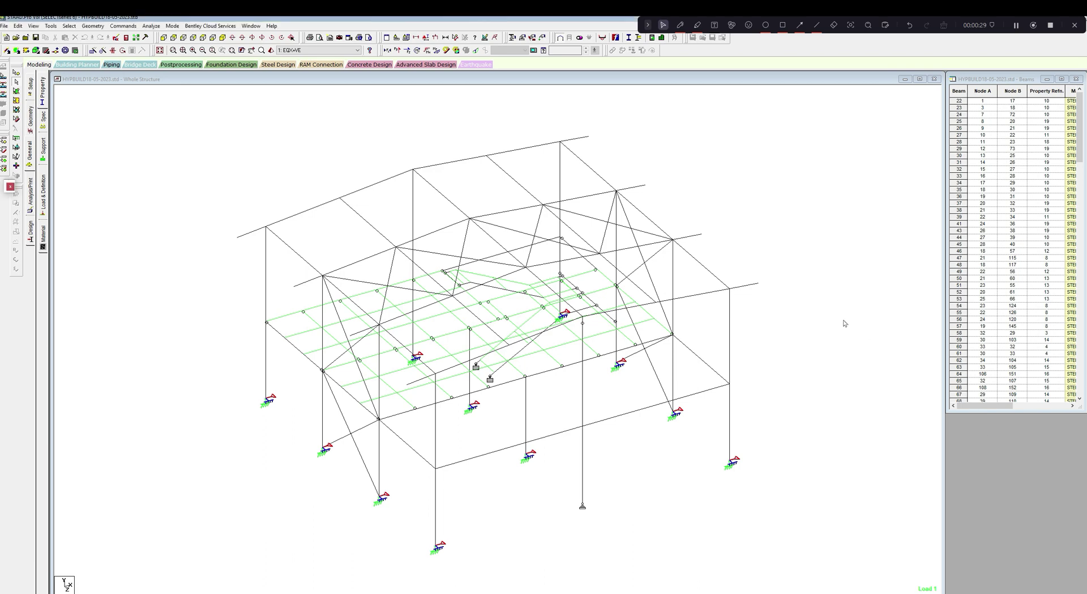
- Hide the support symbols and show the node numbers on the whole structure
key(shift+n)
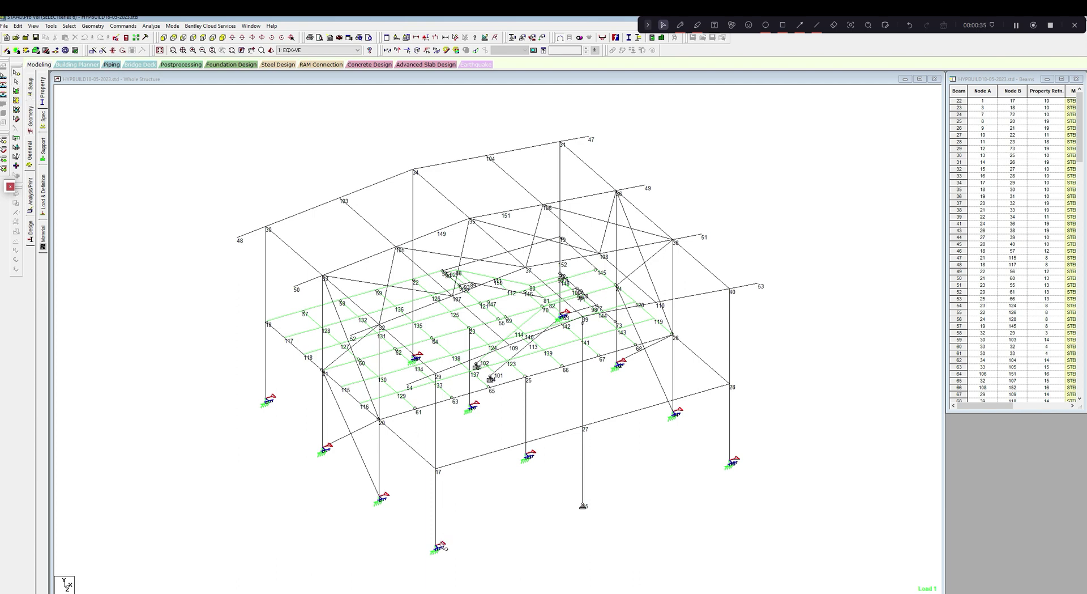
key(shift+n)
key(shift+b)
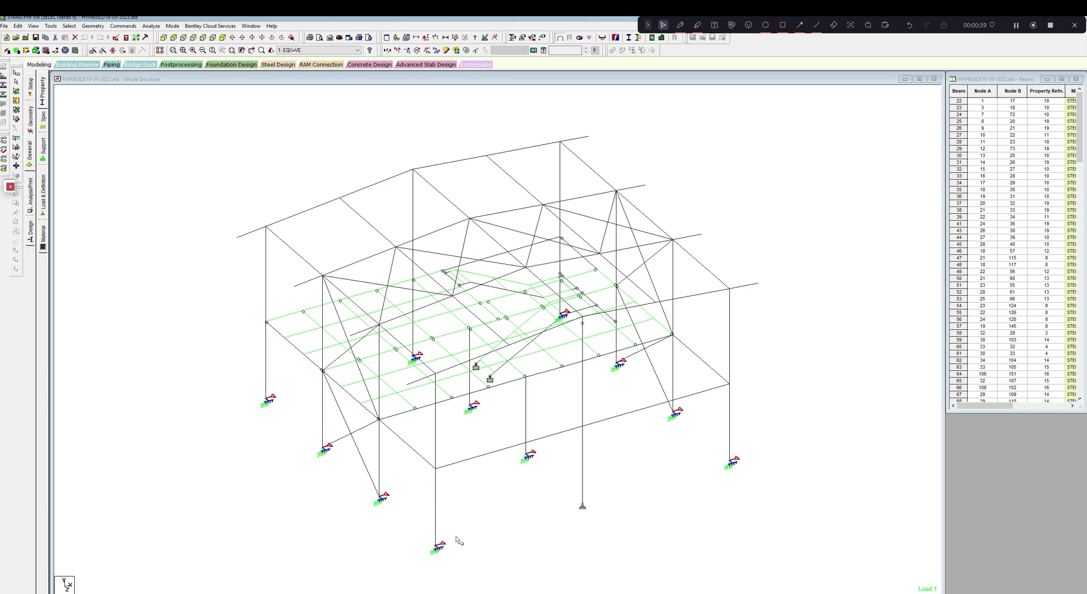
key(shift+s)
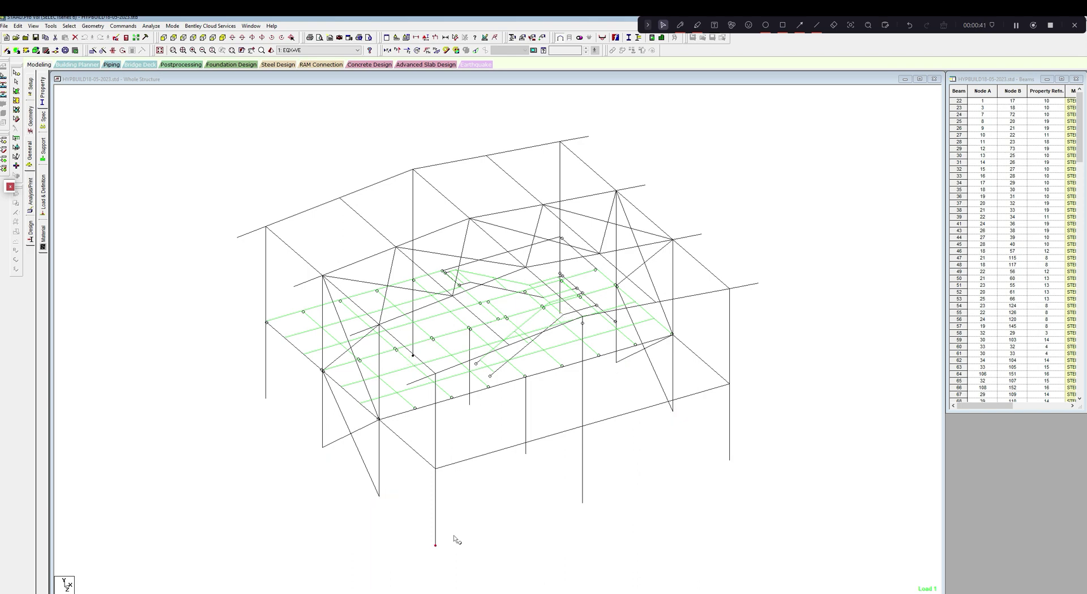
key(shift+n)
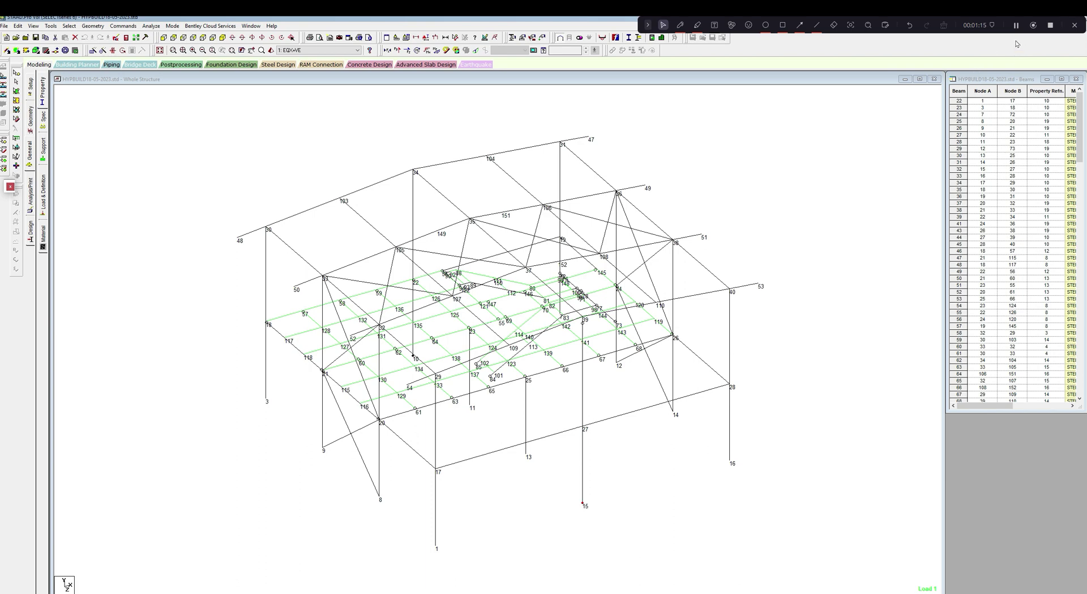
- Cut a Y-Z plane section of the structure through the frame line containing nodes 1, 8, 9 and 3
key(alt+Tab)
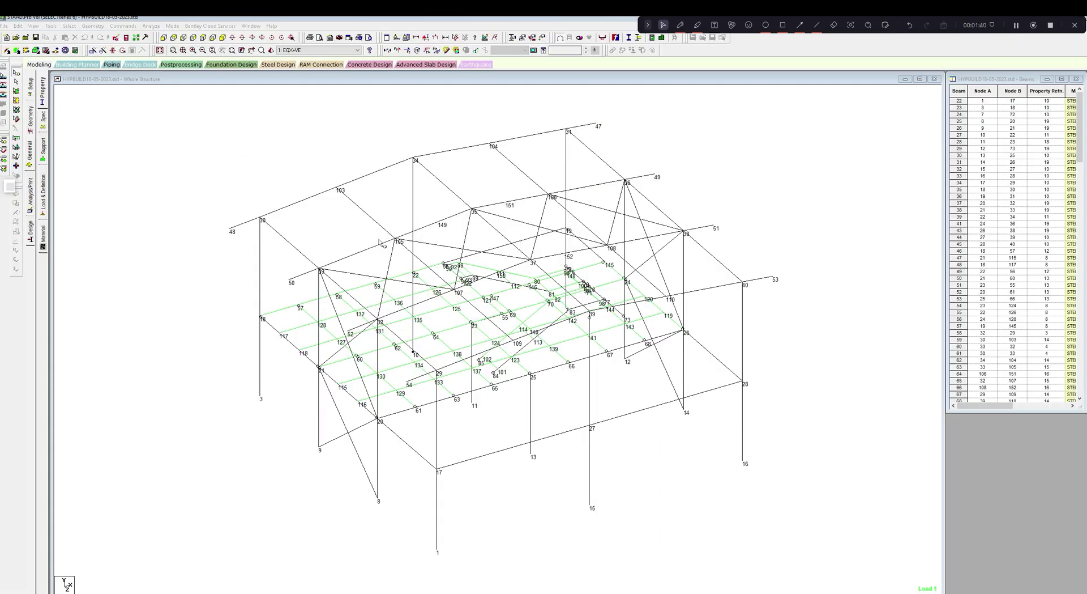
click(51, 25)
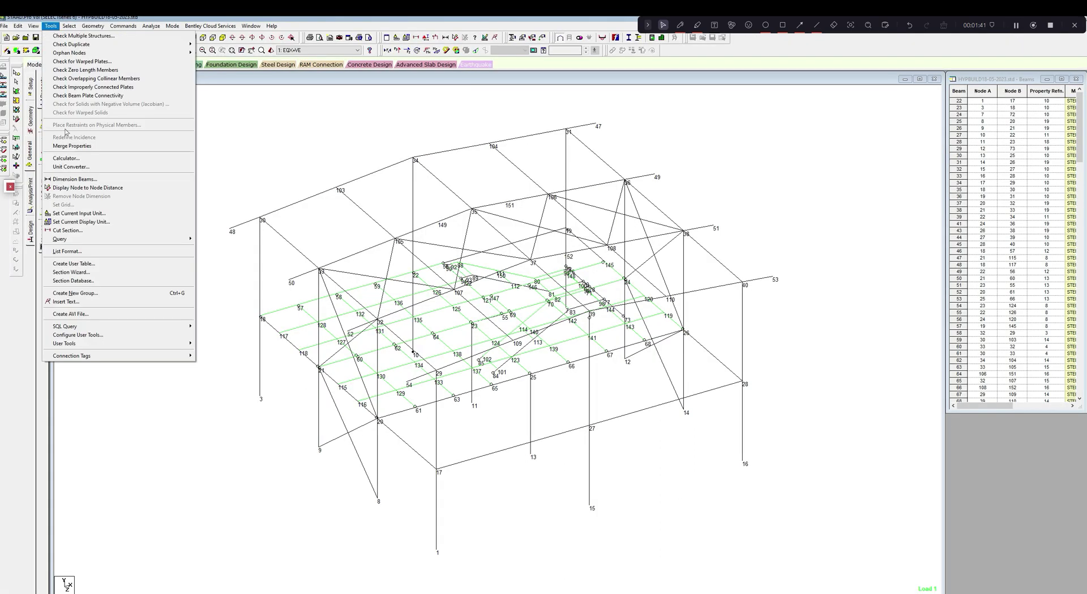
click(78, 232)
click(497, 314)
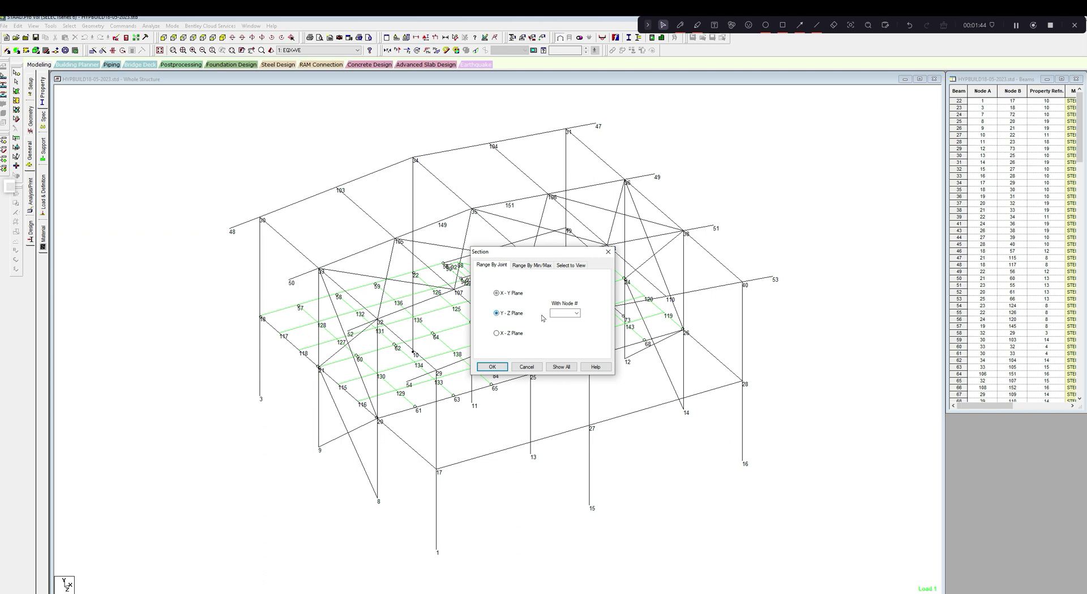
click(558, 313)
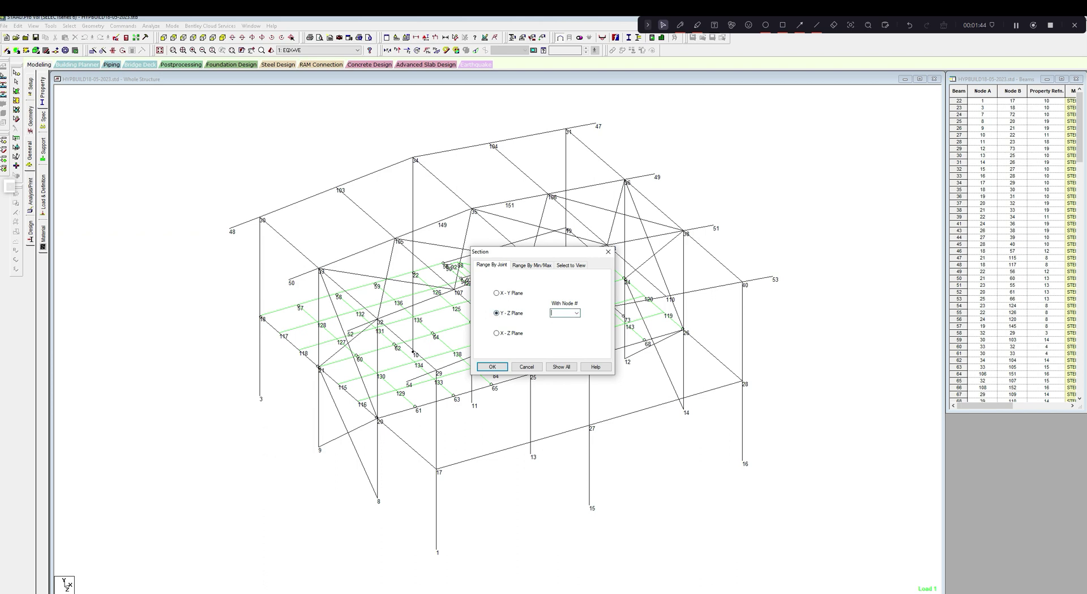
click(492, 367)
- Orient the cut frame to its side elevation and hide the node numbers
click(164, 37)
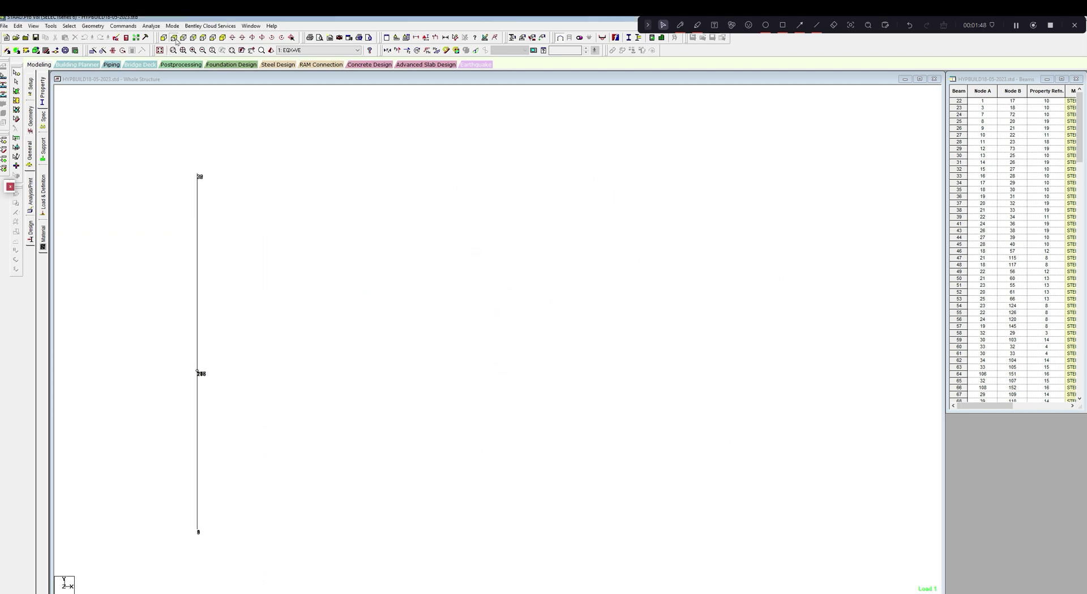
click(173, 38)
click(183, 37)
scroll(334, 243, up, 1)
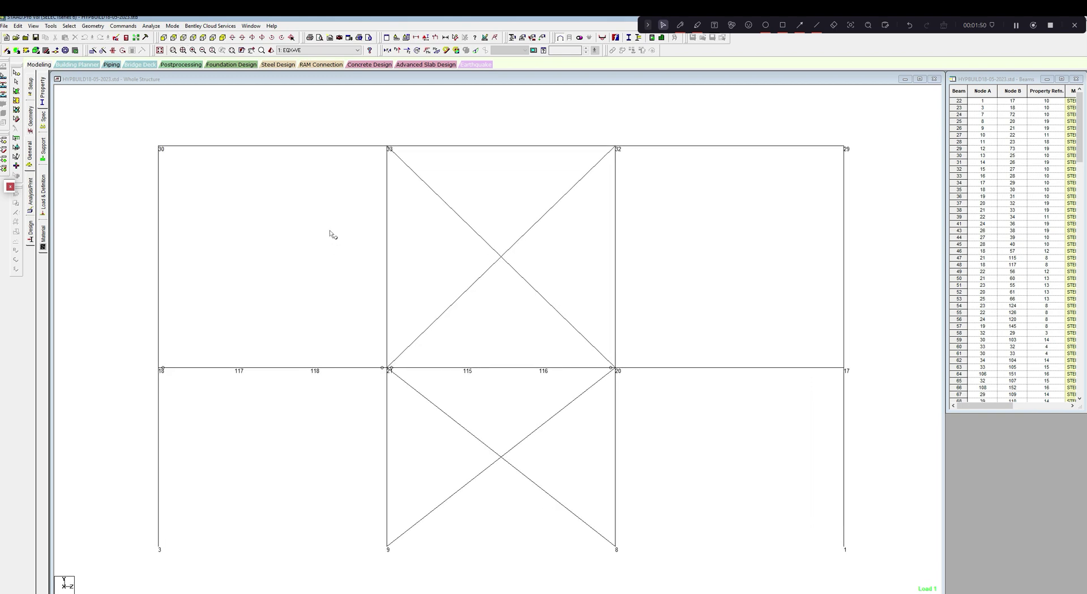
scroll(319, 232, up, 1)
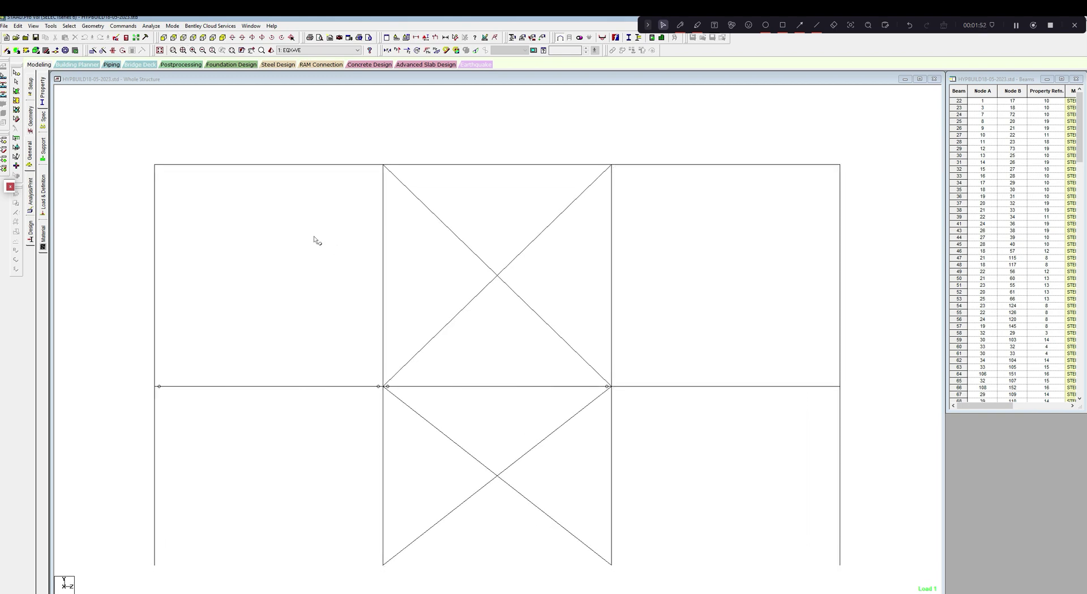
scroll(320, 241, up, 1)
scroll(326, 249, down, 1)
- Display the cut frame's members with 3D sections set to Sections Outline
right_click(328, 258)
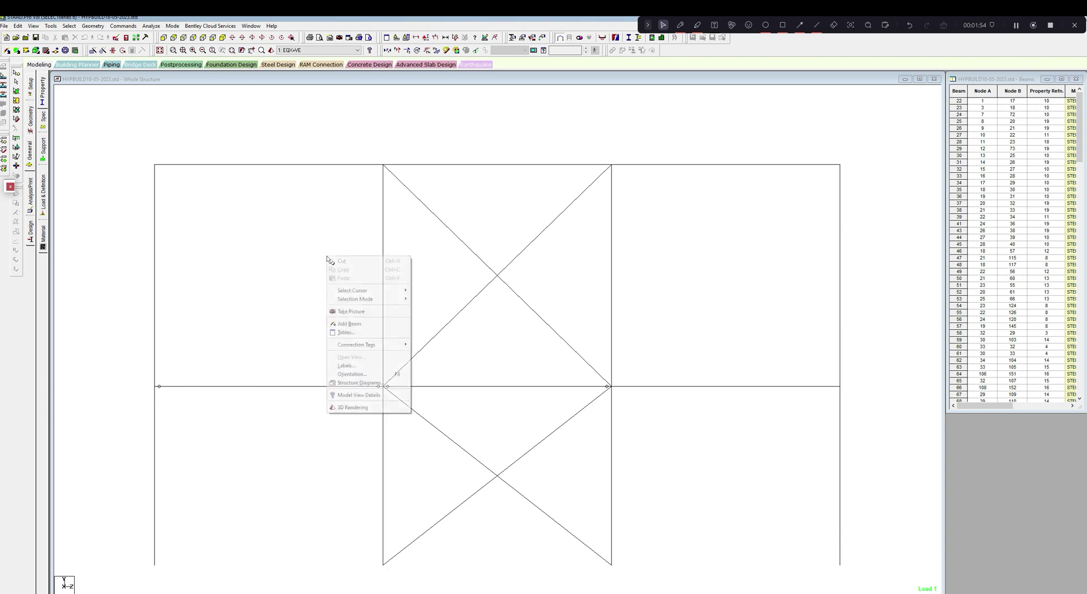
click(109, 123)
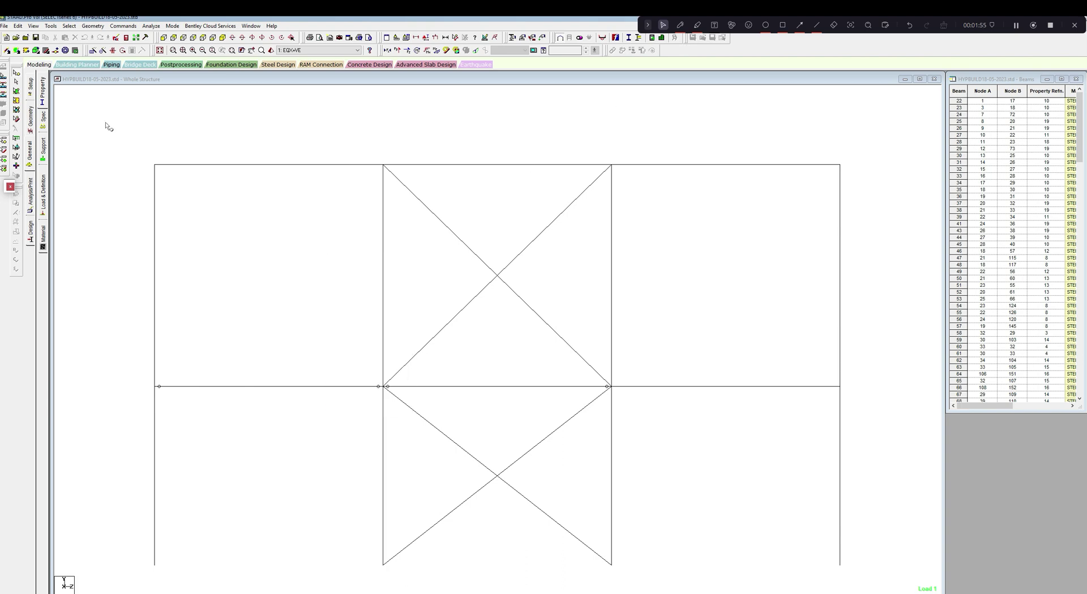
right_click(267, 209)
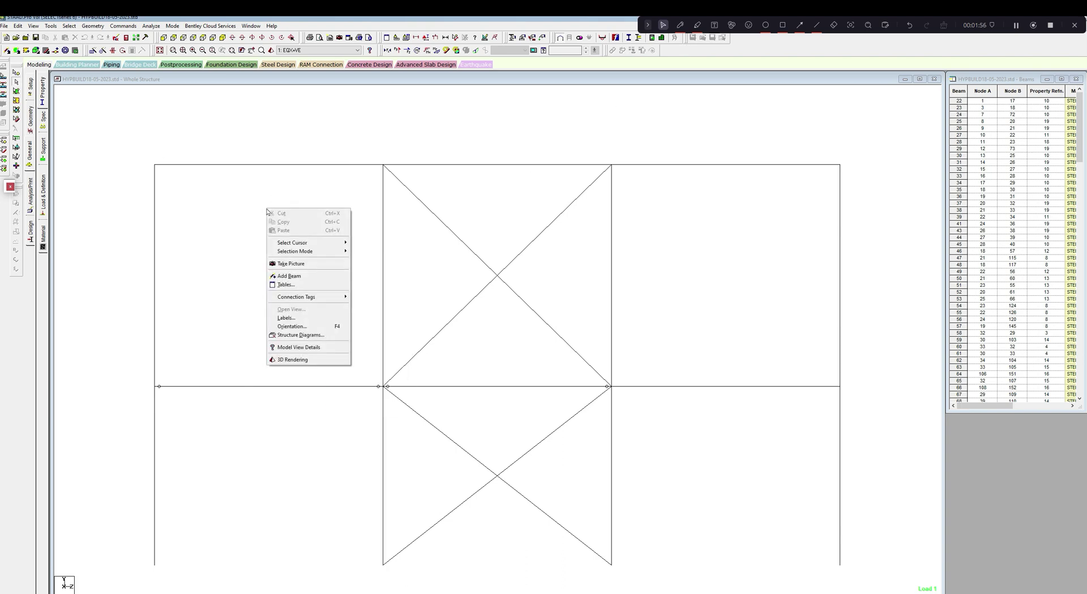
click(286, 318)
click(470, 202)
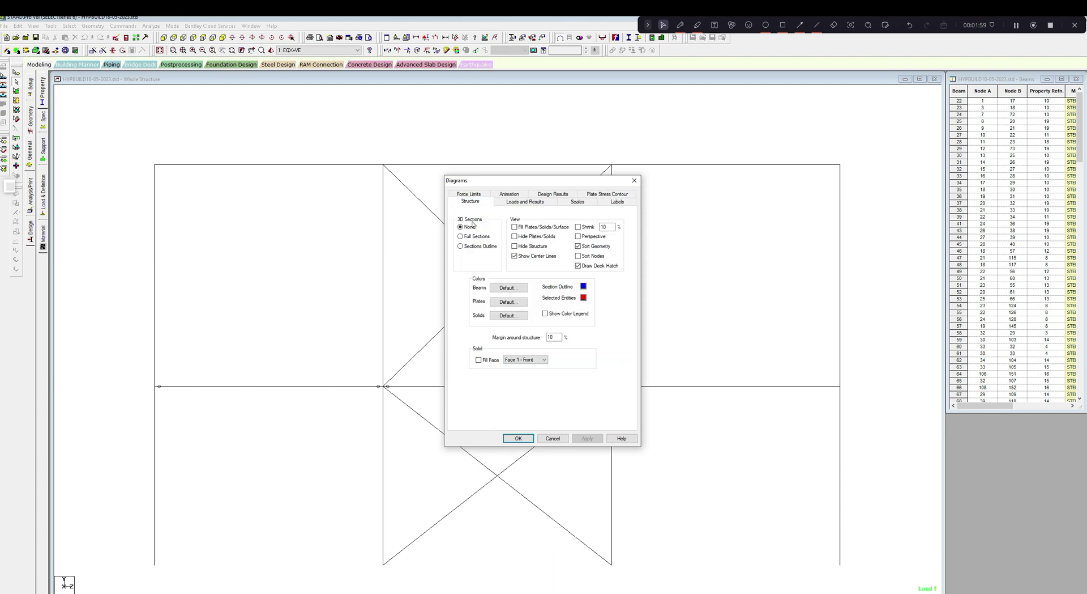
click(460, 246)
click(587, 437)
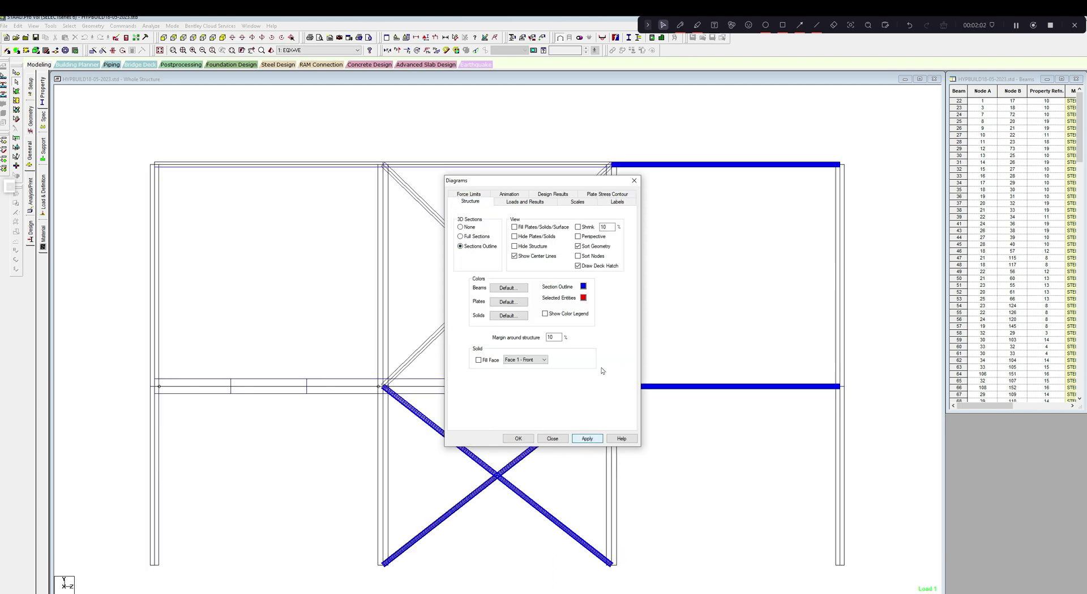
click(634, 181)
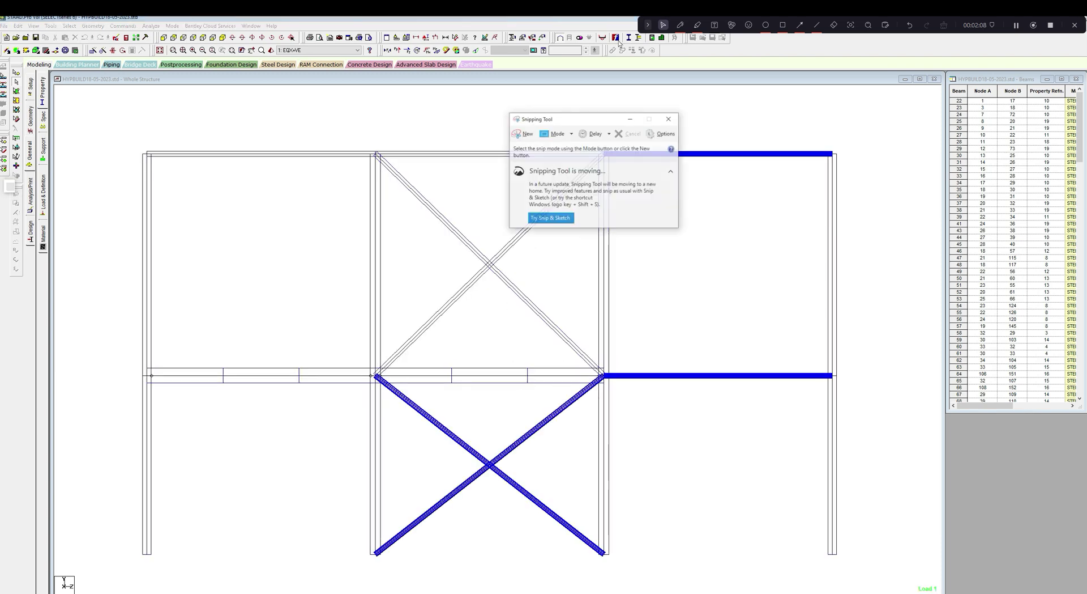
- Capture the whole braced frame elevation with Snipping Tool and copy the image
click(527, 136)
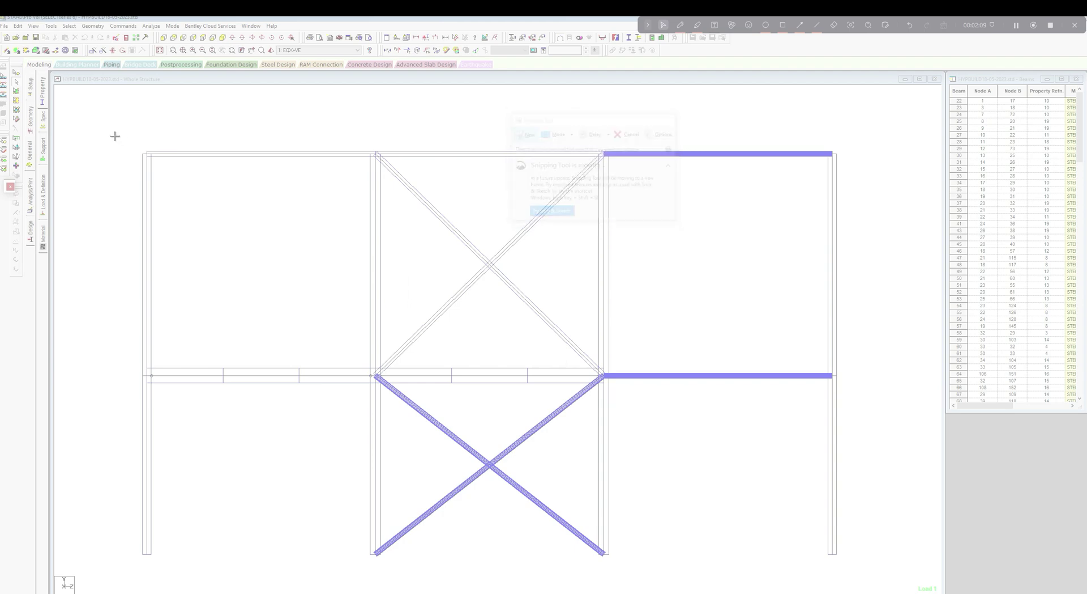
drag(115, 135, 877, 580)
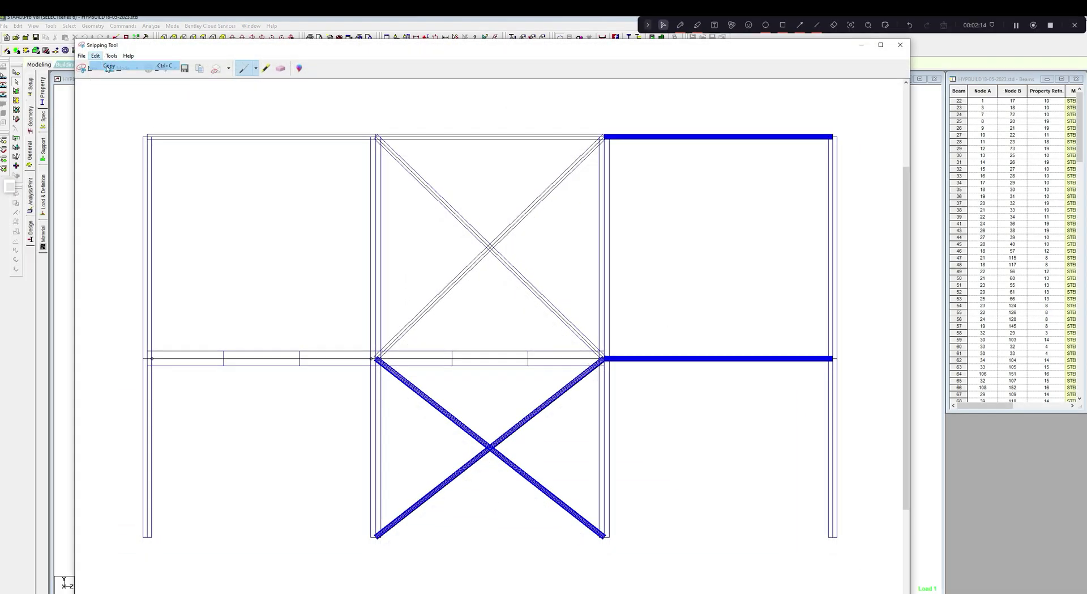
click(865, 48)
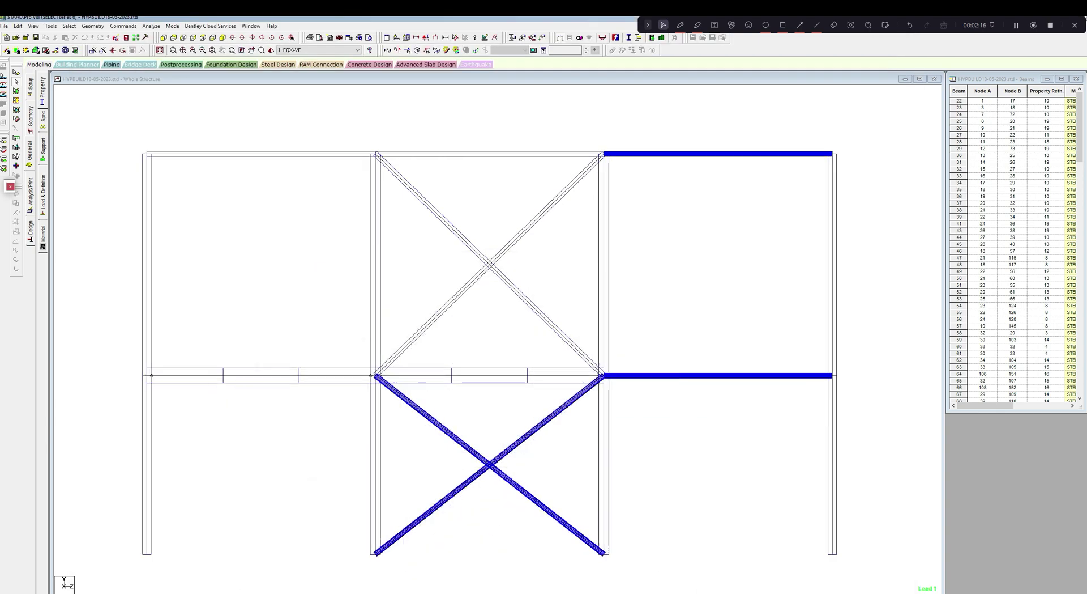
- Switch to the Excel frame details workbook, paste the elevation image, and position it below the "CROSSECTION ALONG GRID D" title
key(alt+Tab)
drag(1084, 293, 1080, 531)
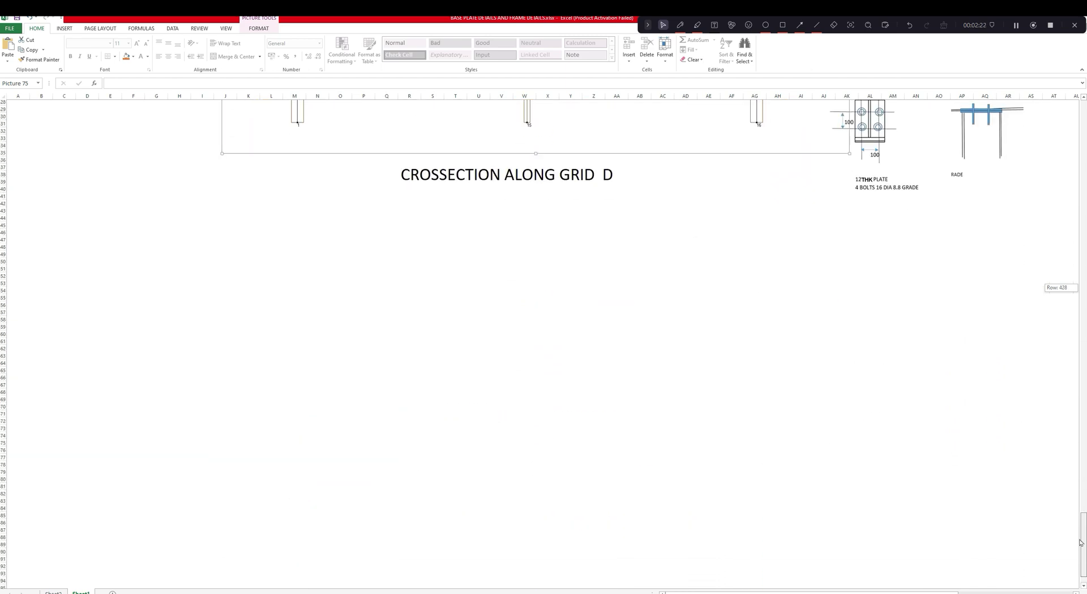
click(369, 292)
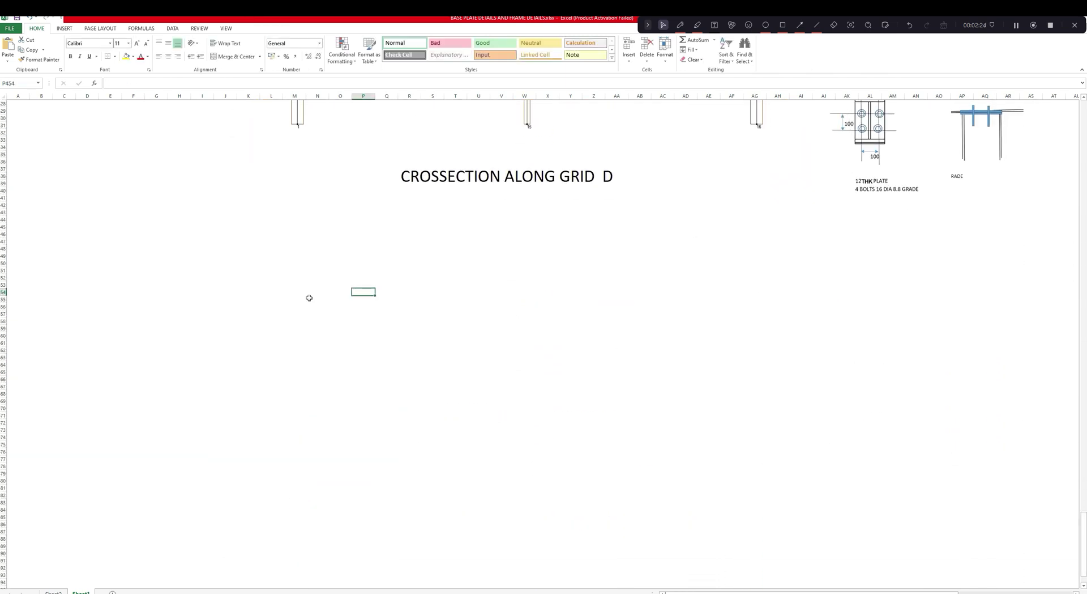
click(296, 286)
right_click(297, 290)
click(313, 324)
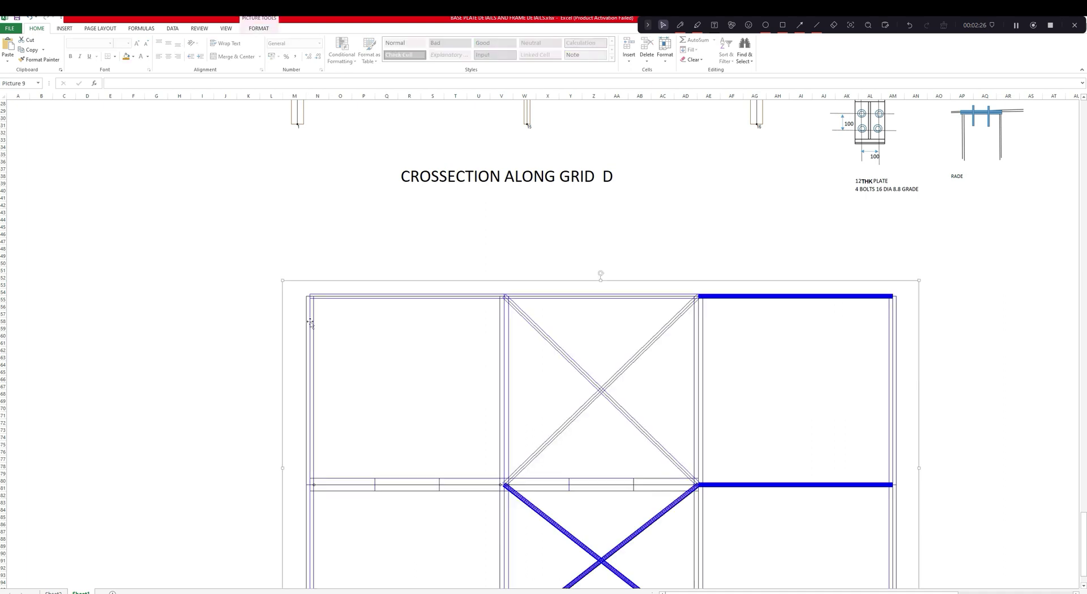
mouse_move(502, 368)
mouse_down()
mouse_move(455, 319)
mouse_move(455, 292)
mouse_up()
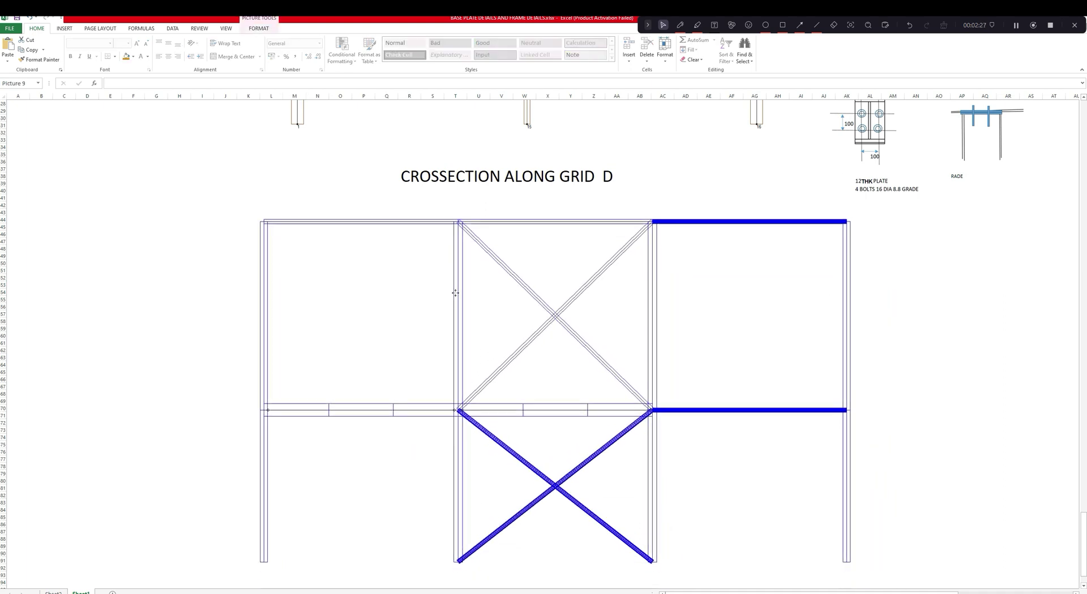
- Copy the "CROSSECTION ALONG GRID D" title and paste it centred beneath the new elevation image
click(453, 170)
right_click(441, 174)
click(463, 191)
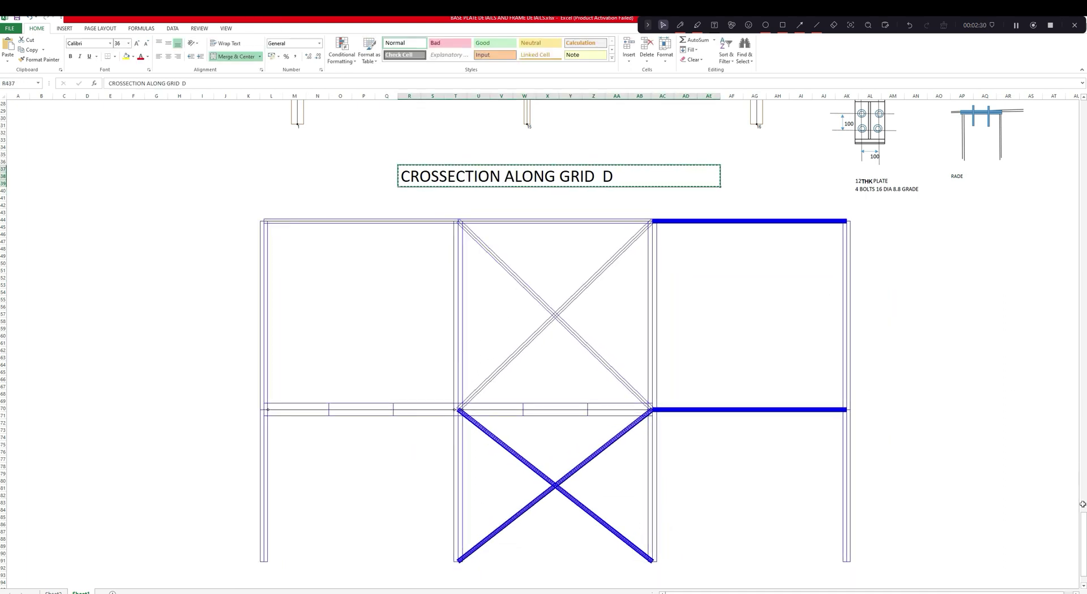
drag(1085, 567, 1085, 563)
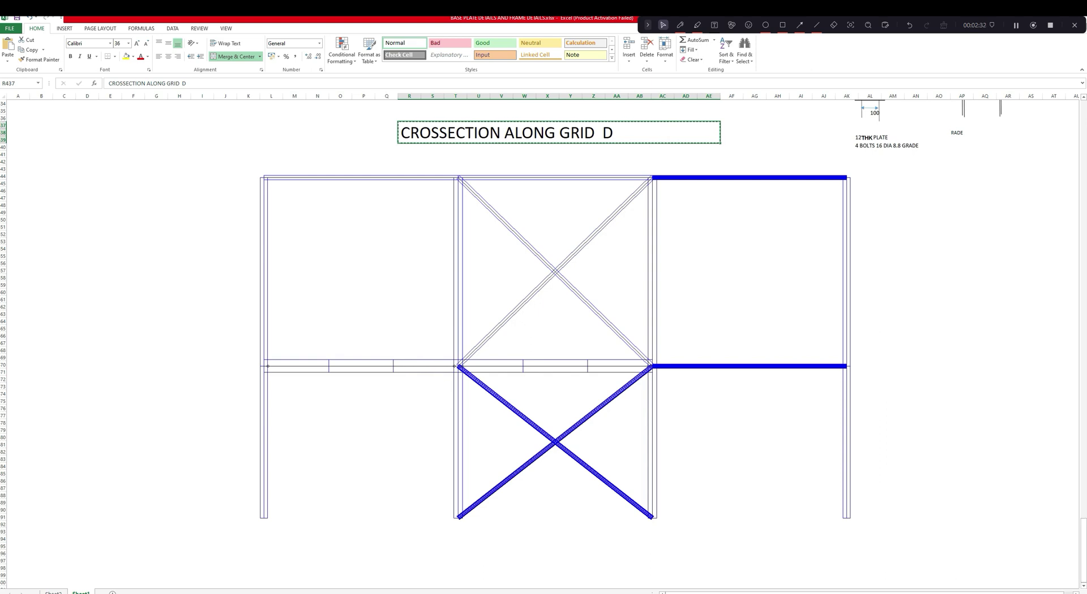
click(1084, 588)
click(1084, 588)
click(1083, 588)
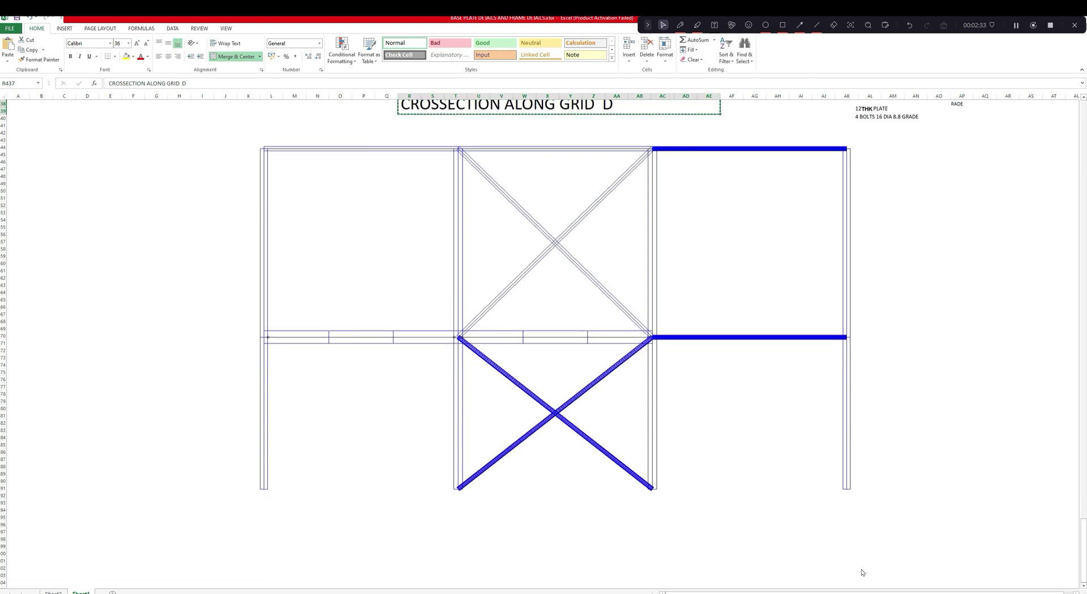
click(430, 517)
right_click(429, 518)
click(446, 384)
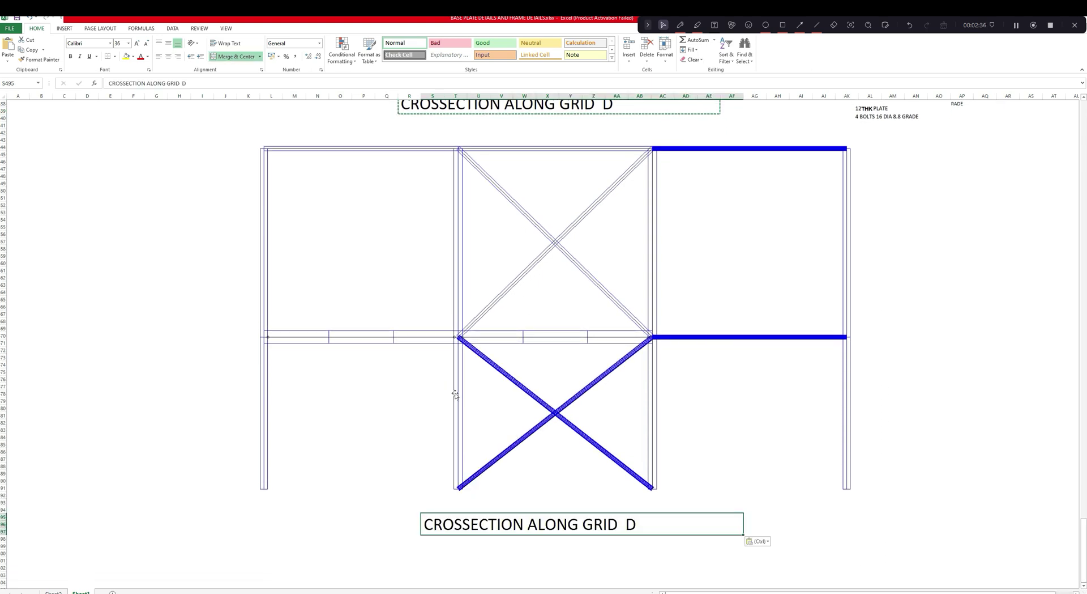
- Change the pasted title to "CROSSECTION ALONG GRID 1 AND 3"
click(186, 83)
text(q)
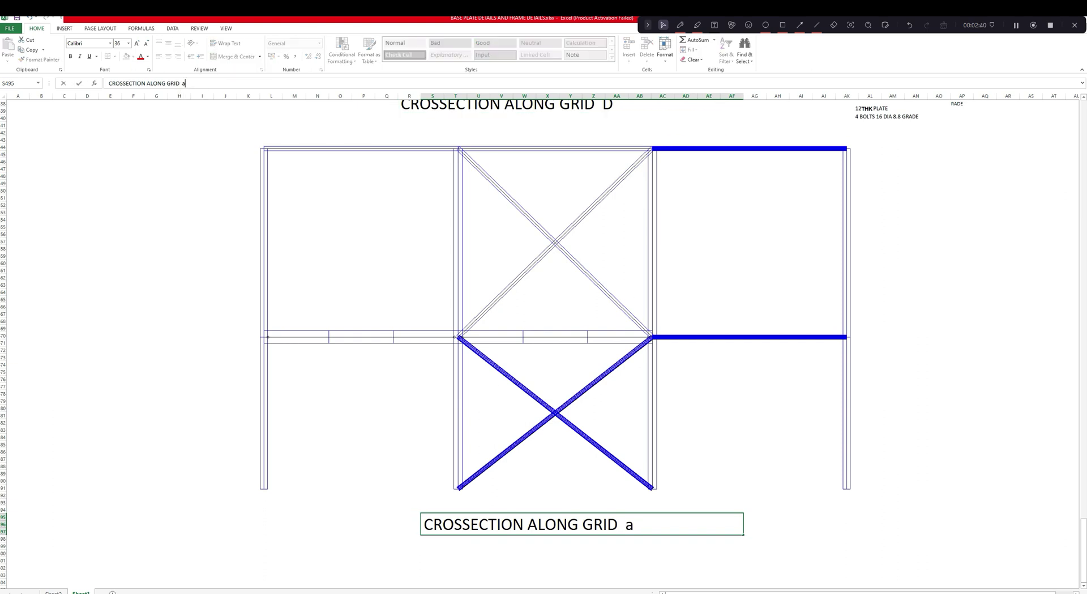
key(BackSpace)
text(1 AND 3)
click(929, 332)
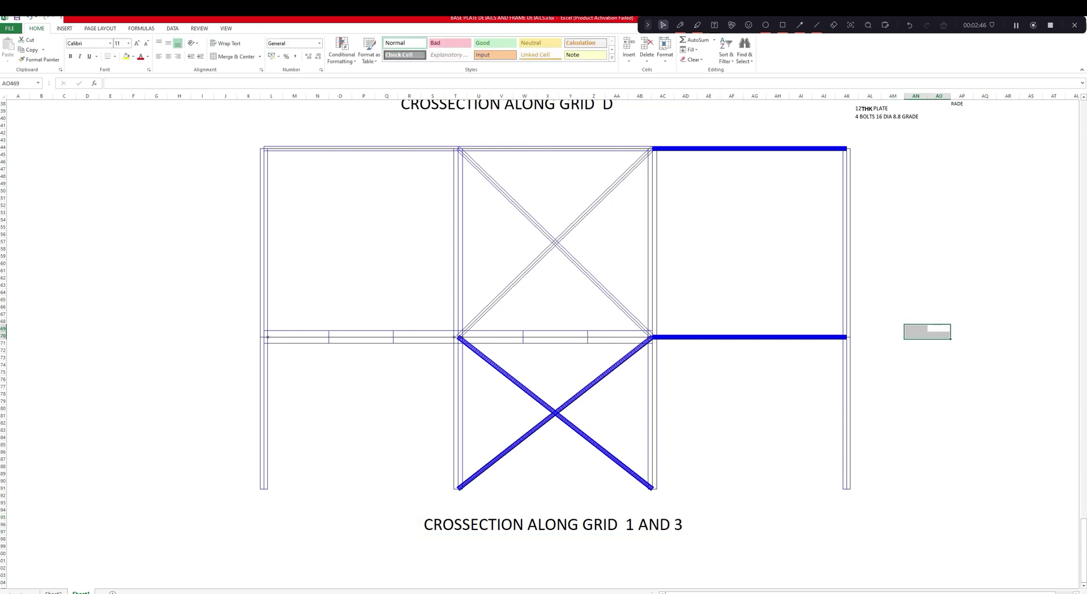
- Switch to STAAD.Pro, show the section properties on the elevation, and highlight the members using sections 91.5X91.5X3.6SHS and 88.9X4CHS
key(alt+Tab)
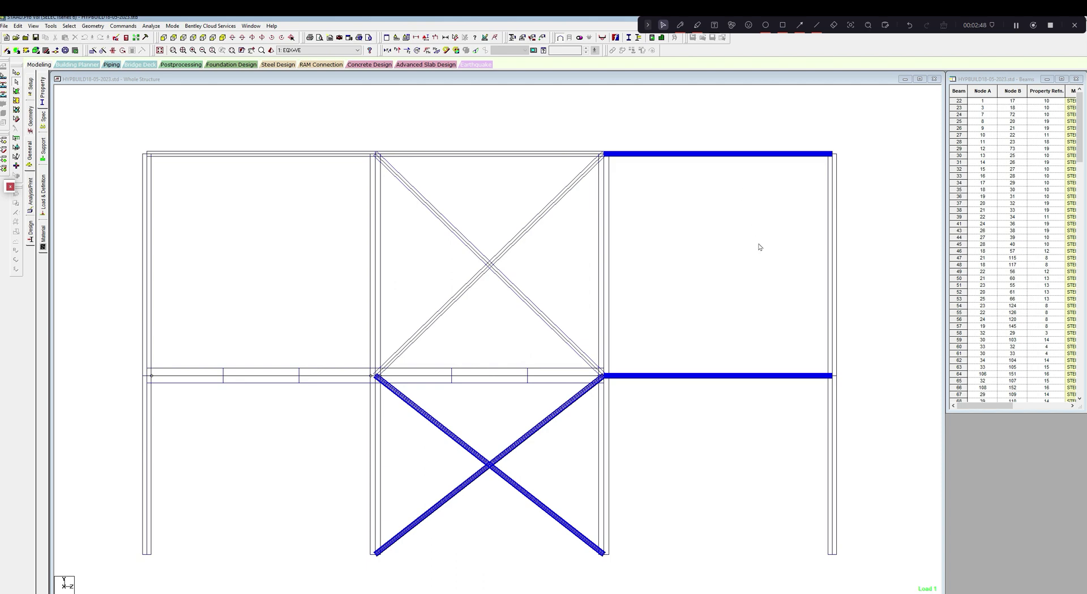
click(42, 101)
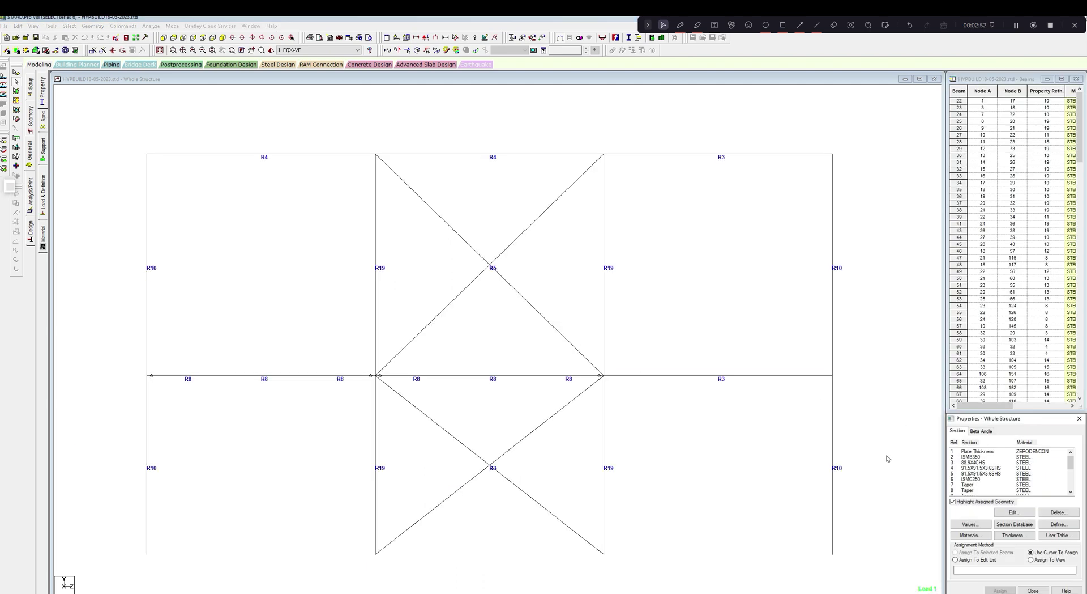
drag(1073, 459, 1073, 466)
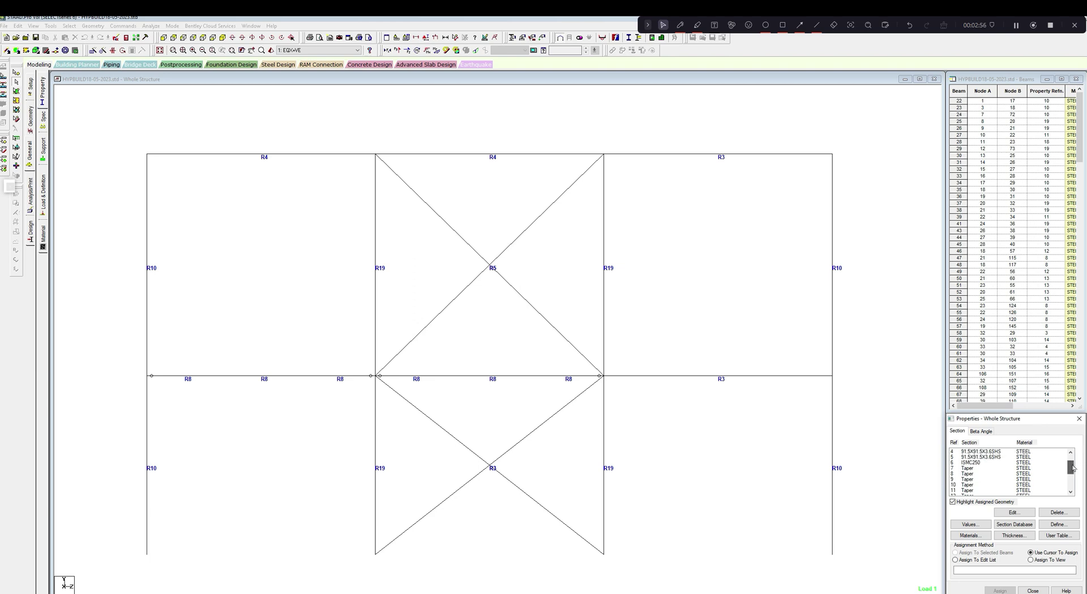
click(991, 452)
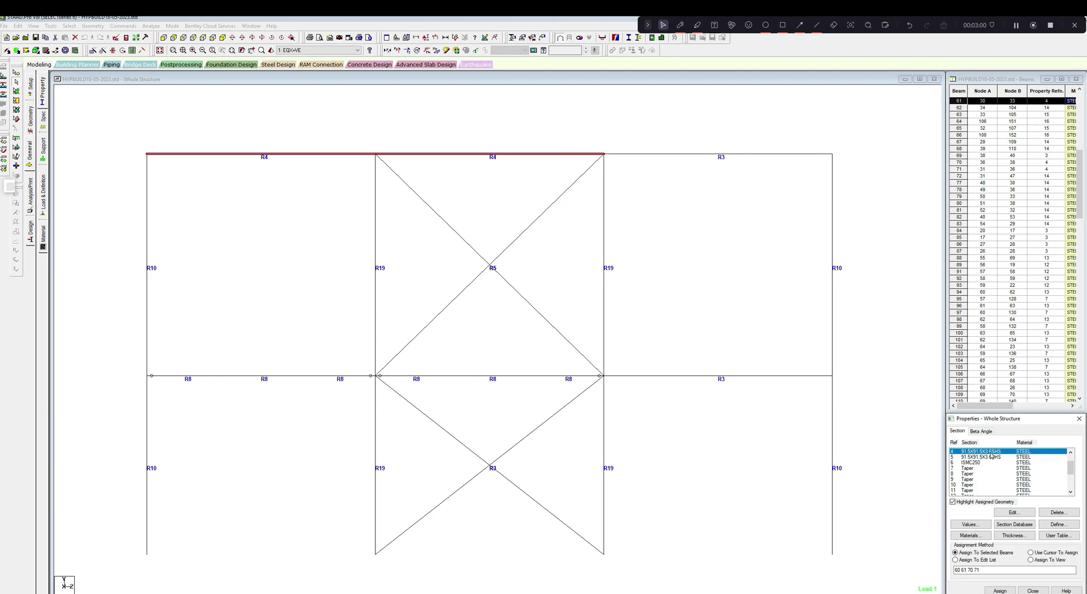
drag(1070, 468, 1070, 464)
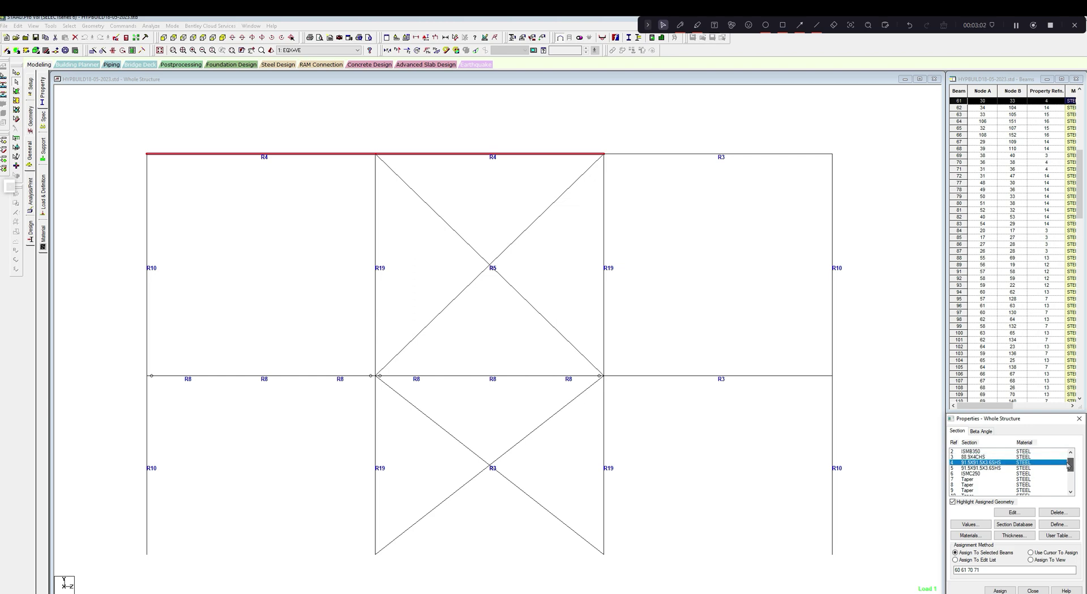
click(976, 457)
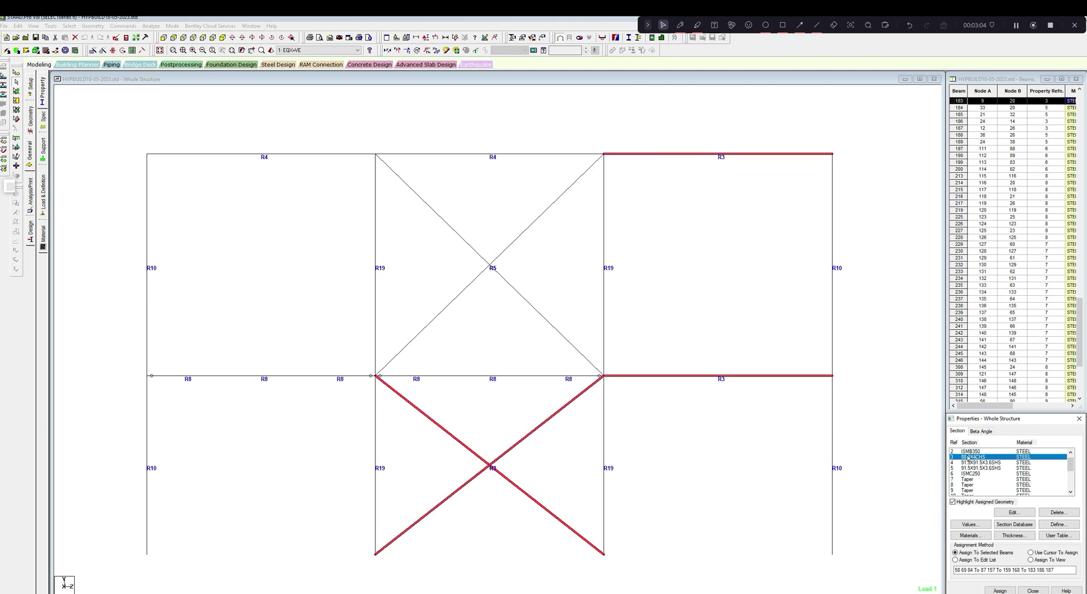
- Clear the highlight and check again which frame members use the 88.9X4CHS section
click(698, 469)
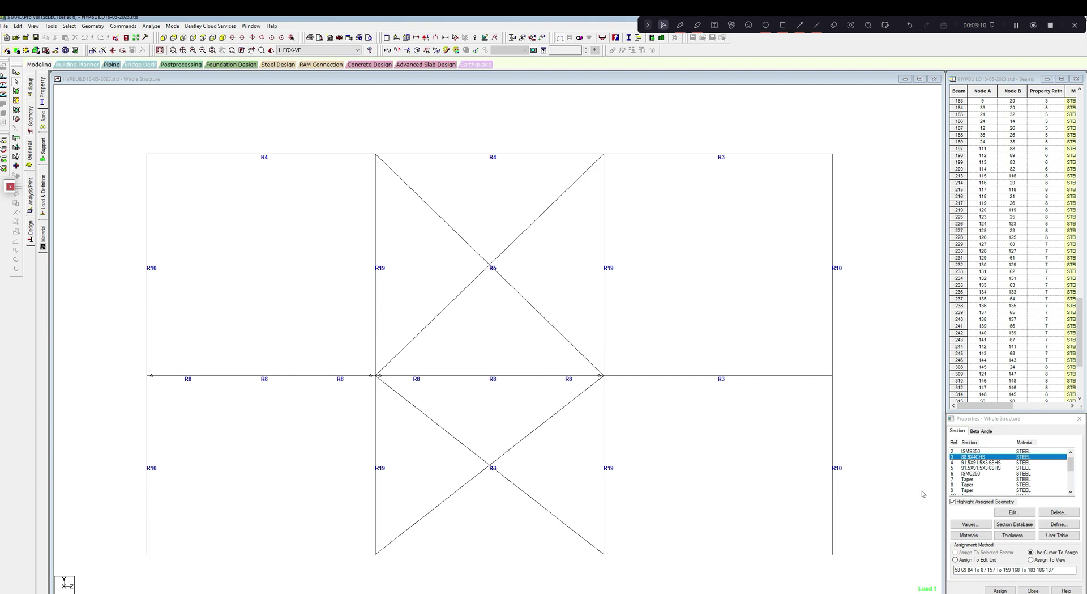
click(973, 457)
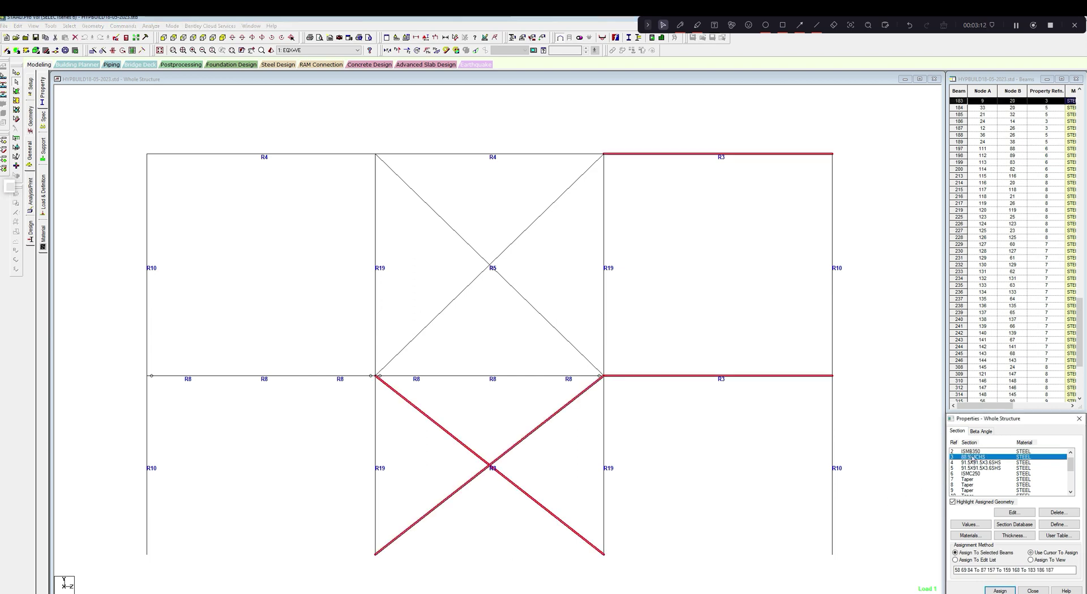
key(Up)
click(973, 457)
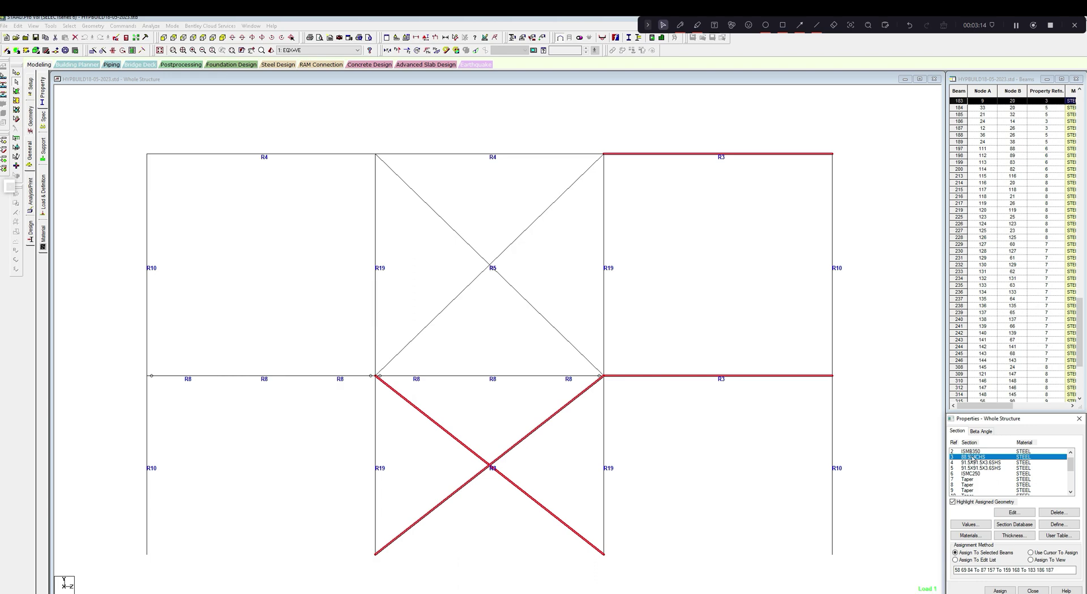
click(973, 456)
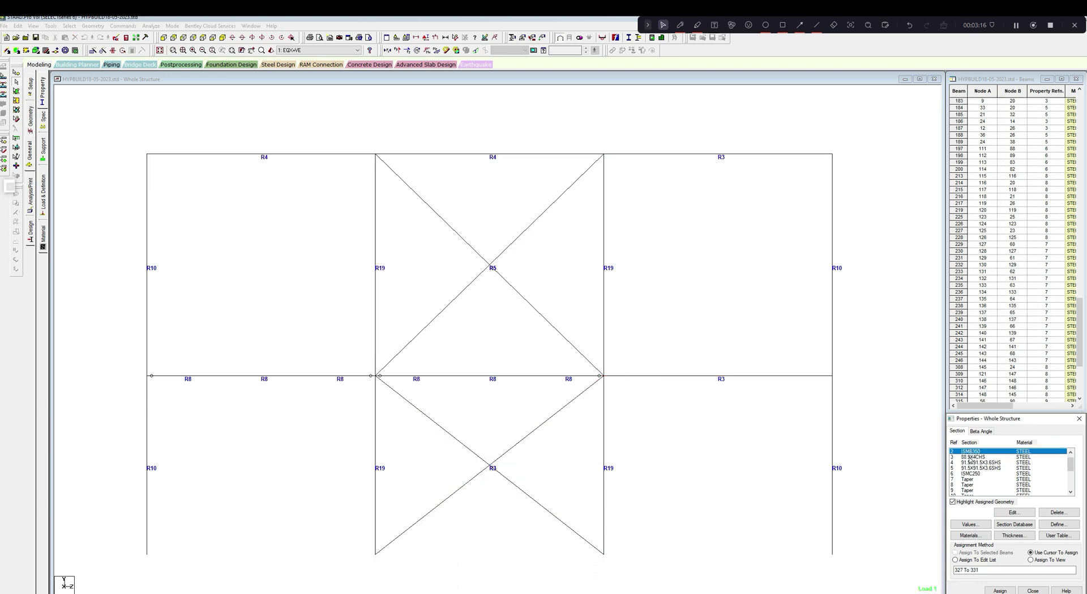
click(966, 456)
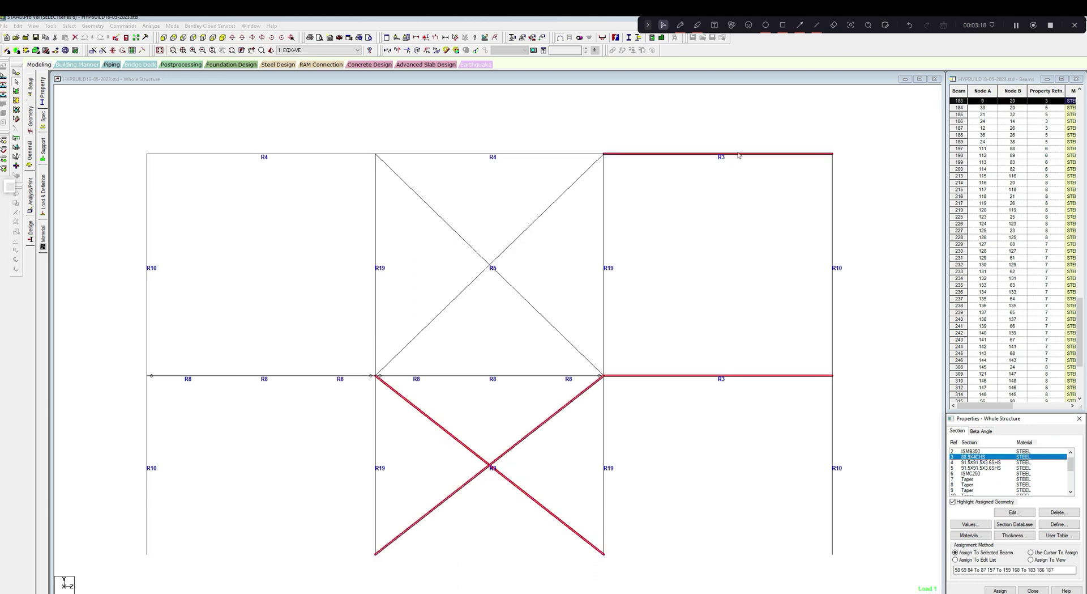
- Show the frame in isometric view and mark its four column lines as A, B, C and D with the annotation pen
click(222, 38)
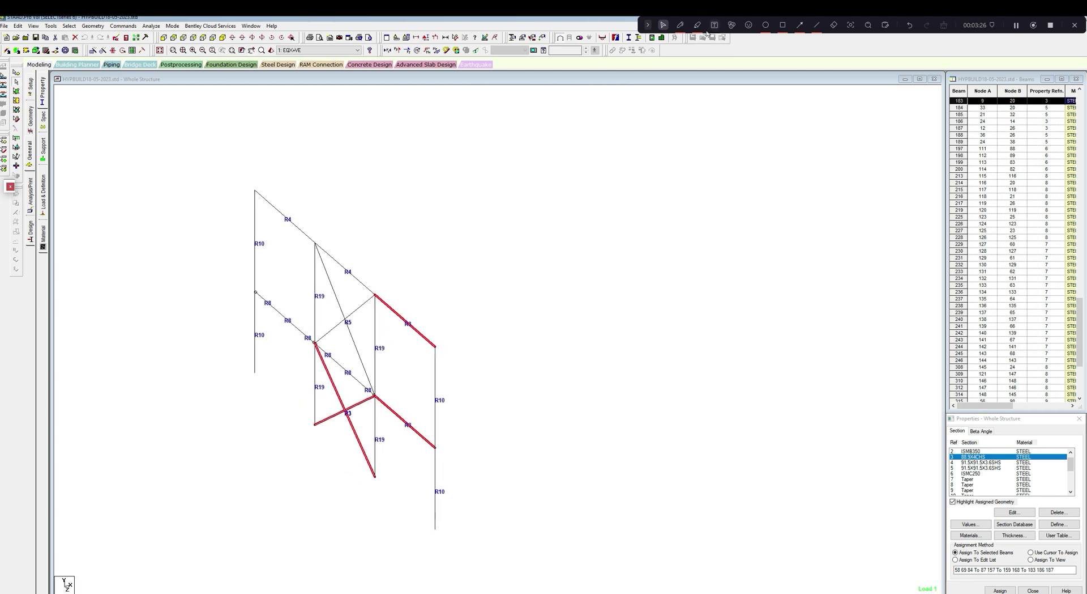
click(681, 25)
drag(262, 369, 182, 426)
drag(179, 389, 196, 405)
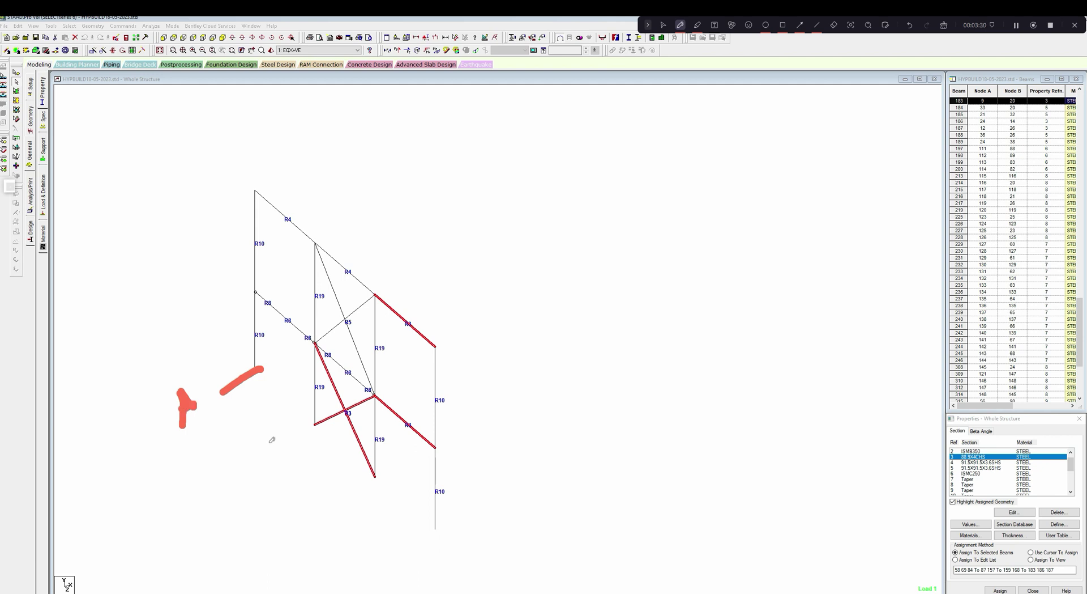
drag(269, 439, 311, 500)
mouse_move(295, 459)
mouse_down()
mouse_move(280, 445)
mouse_move(306, 478)
mouse_move(294, 422)
mouse_move(310, 399)
mouse_up()
drag(348, 496, 346, 518)
mouse_move(335, 480)
mouse_down()
mouse_move(325, 498)
mouse_move(360, 467)
mouse_up()
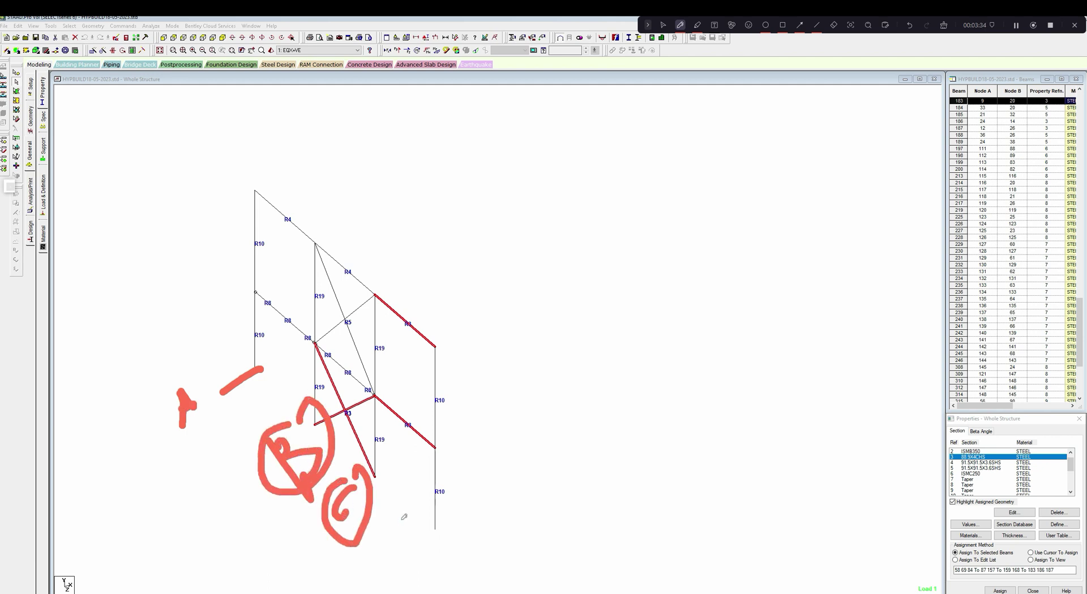
mouse_move(400, 544)
mouse_down()
mouse_move(420, 534)
mouse_move(422, 561)
mouse_up()
drag(424, 539, 437, 528)
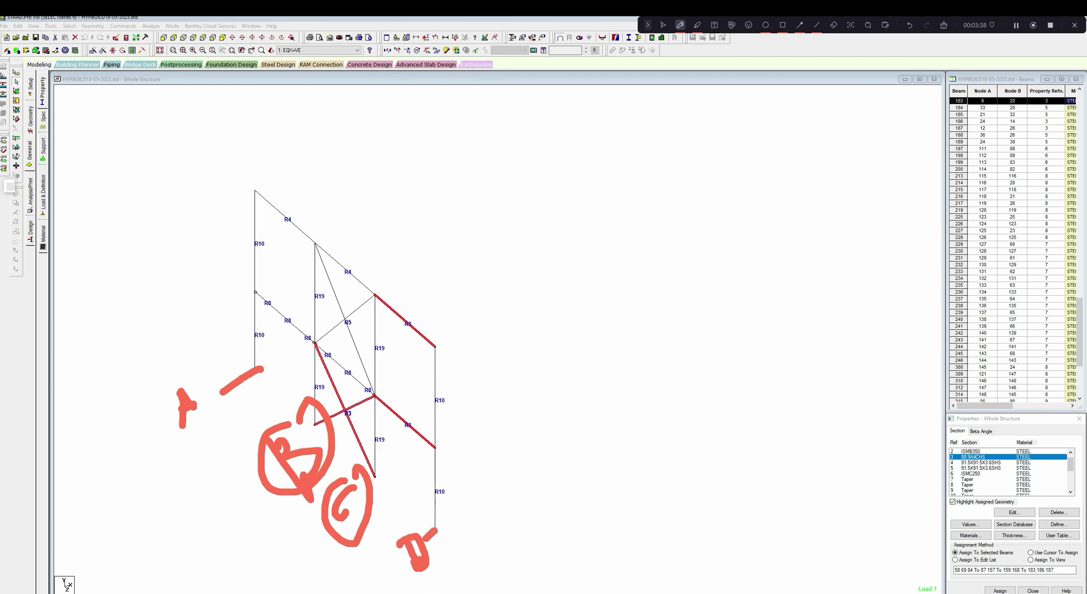
- Switch back to the Excel frame details workbook and erase the pen markings
key(alt+Tab)
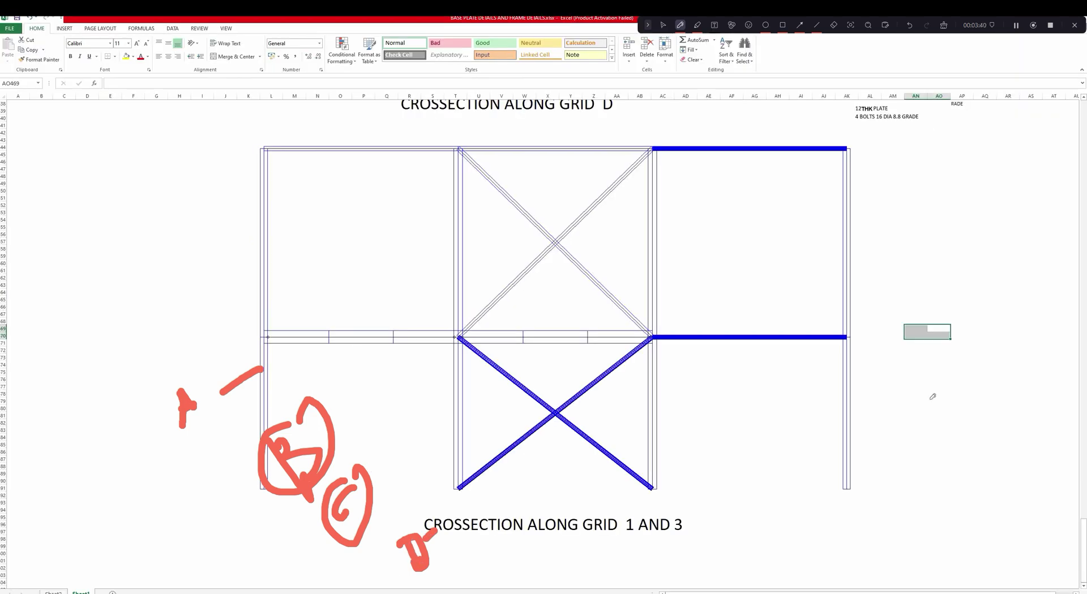
click(944, 26)
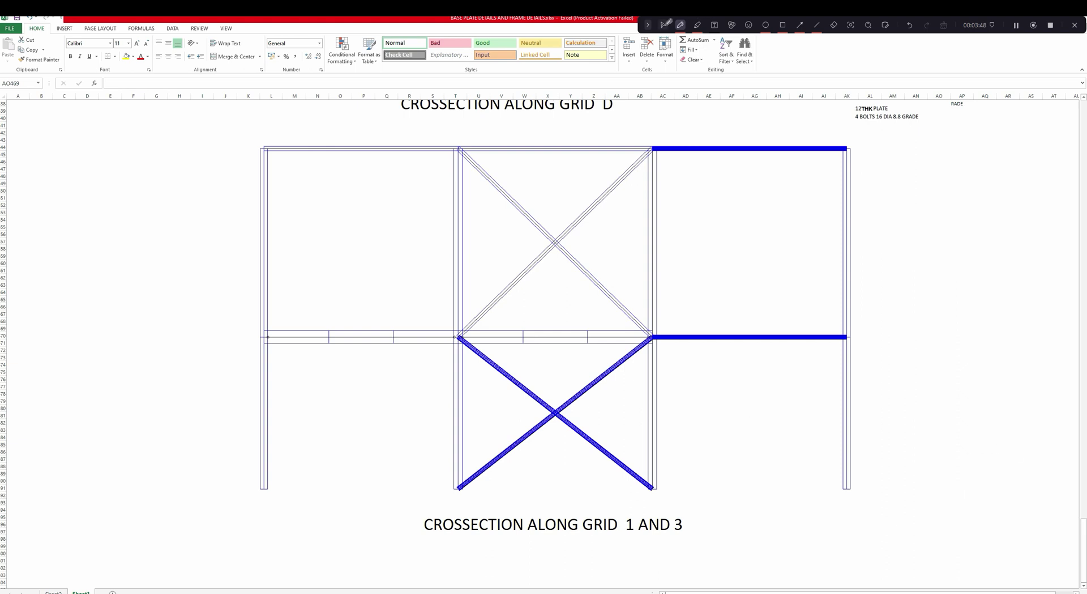
key(Escape)
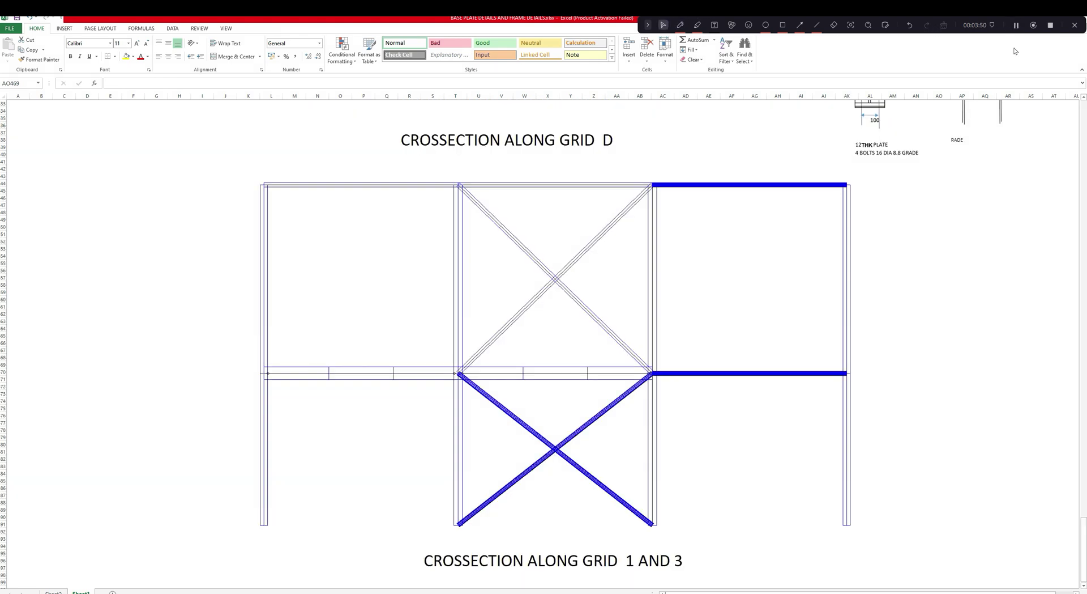
- Insert a straight line about 31.9 cm tall along the elevation's leftmost column, extending beyond both column ends
click(65, 29)
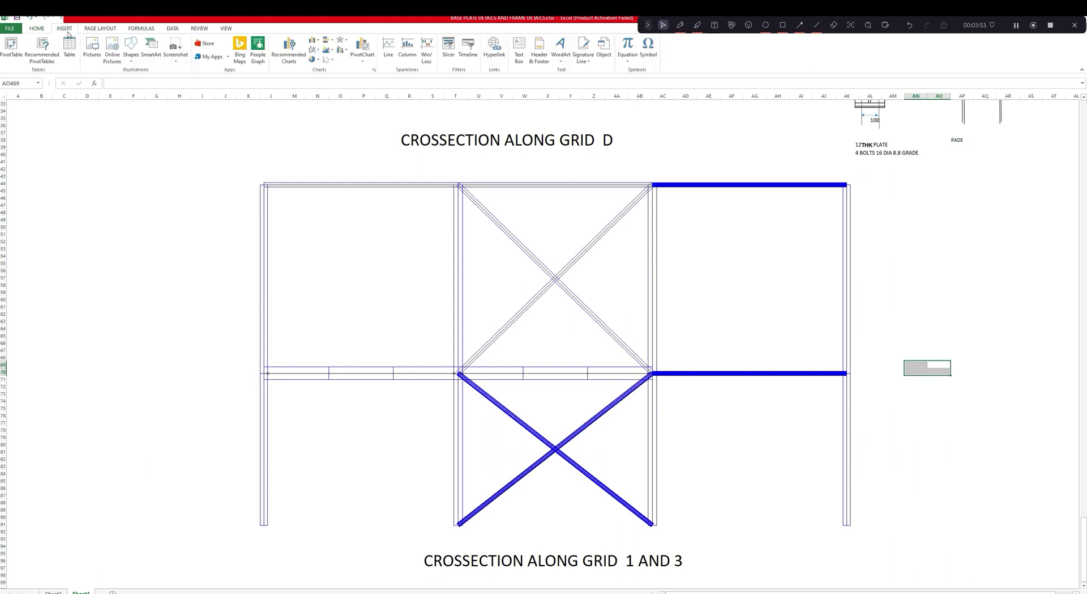
click(131, 48)
click(128, 107)
mouse_move(261, 138)
mouse_down()
mouse_move(264, 589)
mouse_move(267, 559)
mouse_up()
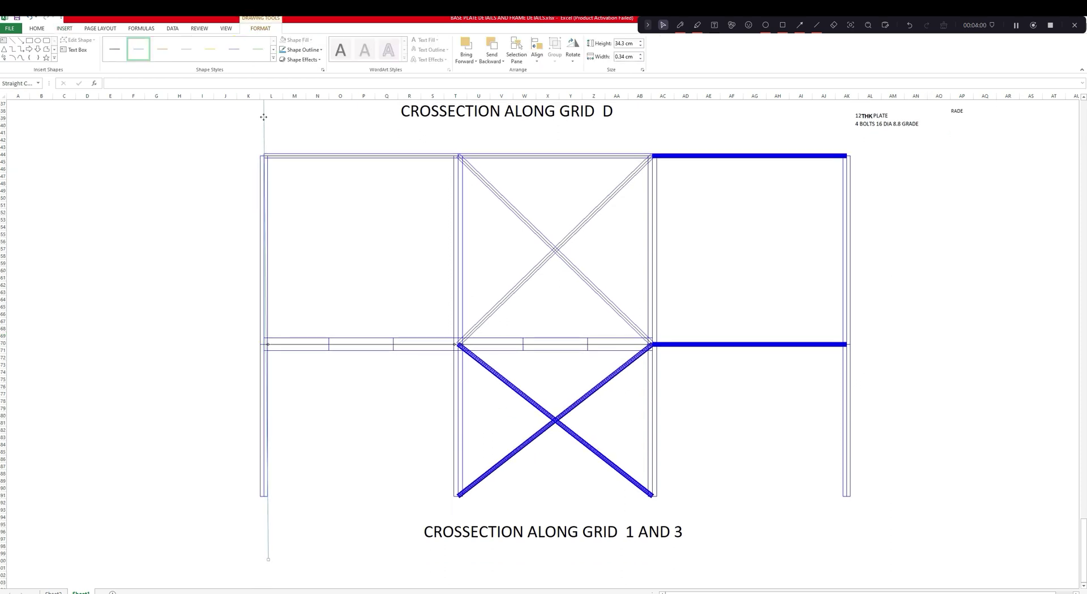
scroll(544, 340, up, 5)
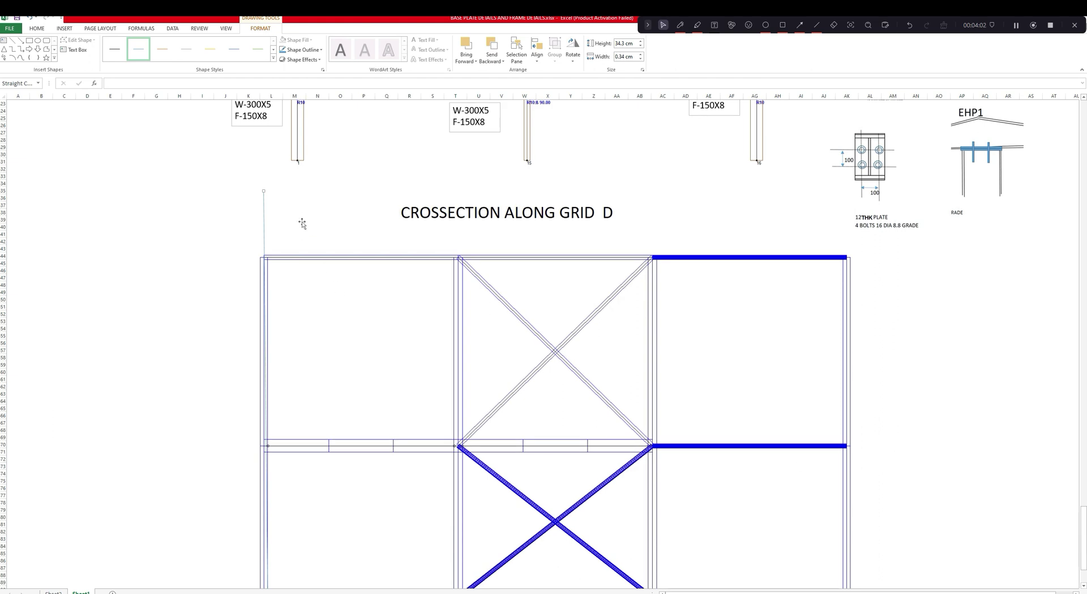
drag(264, 191, 262, 225)
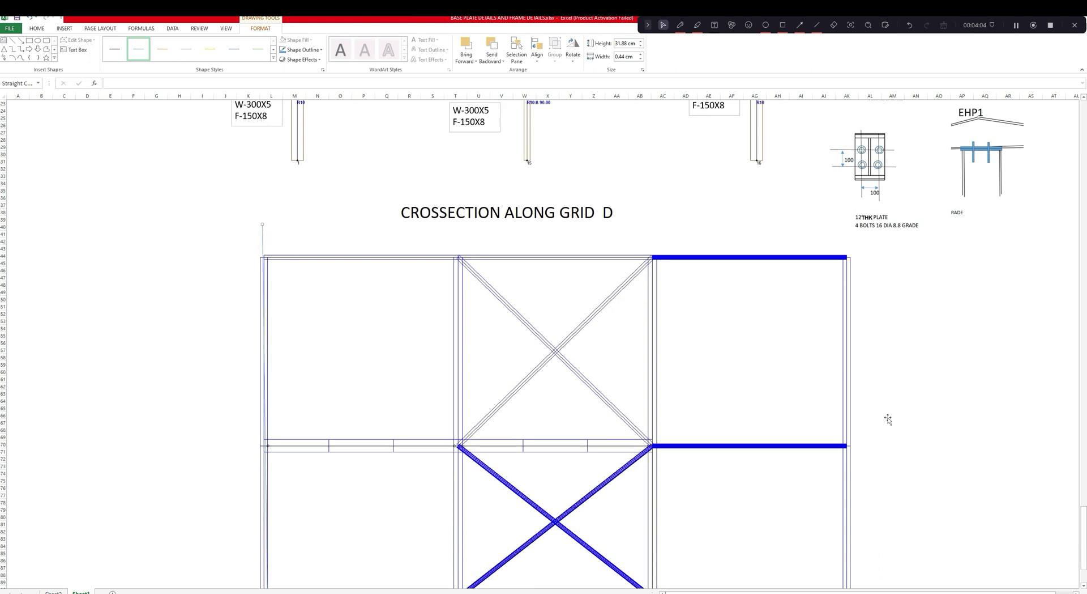
drag(1086, 547, 1085, 557)
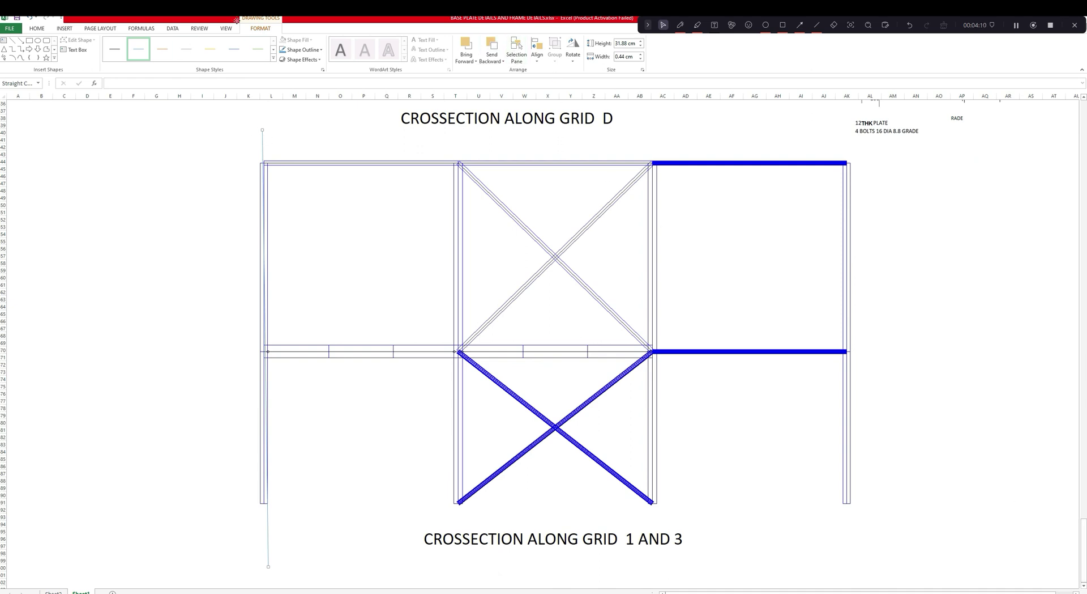
- Format the grid line's outline as dashed, black and 4½ pt thick
click(302, 50)
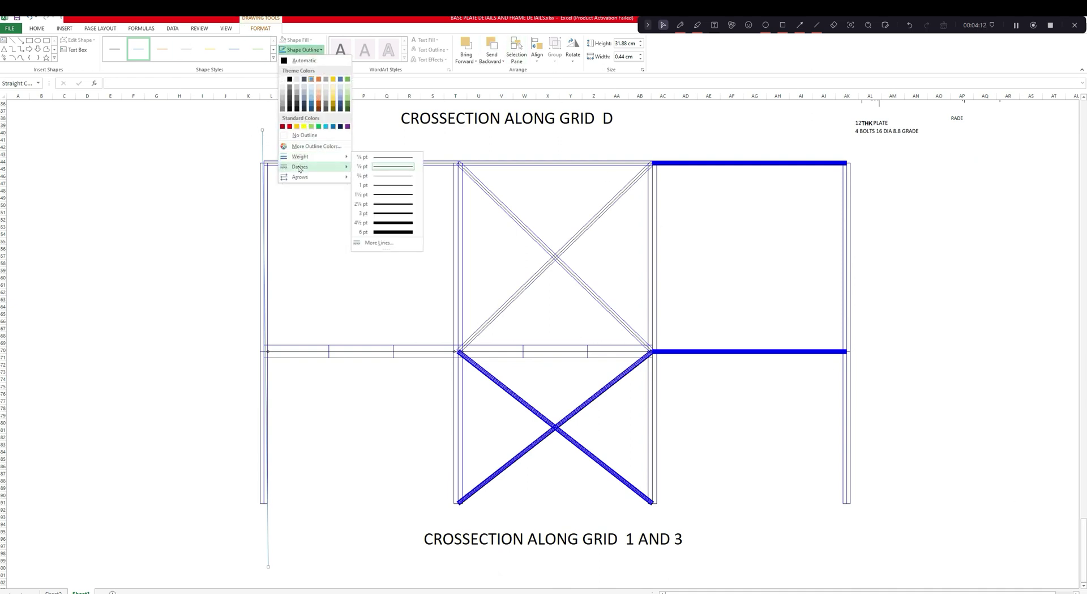
mouse_move(319, 167)
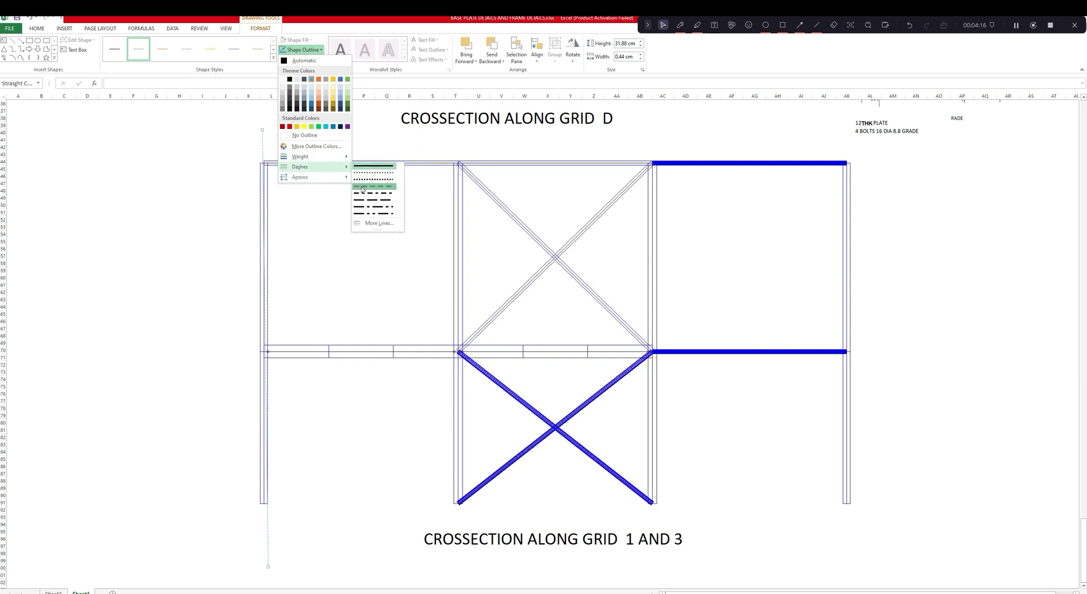
click(362, 187)
click(309, 51)
click(308, 51)
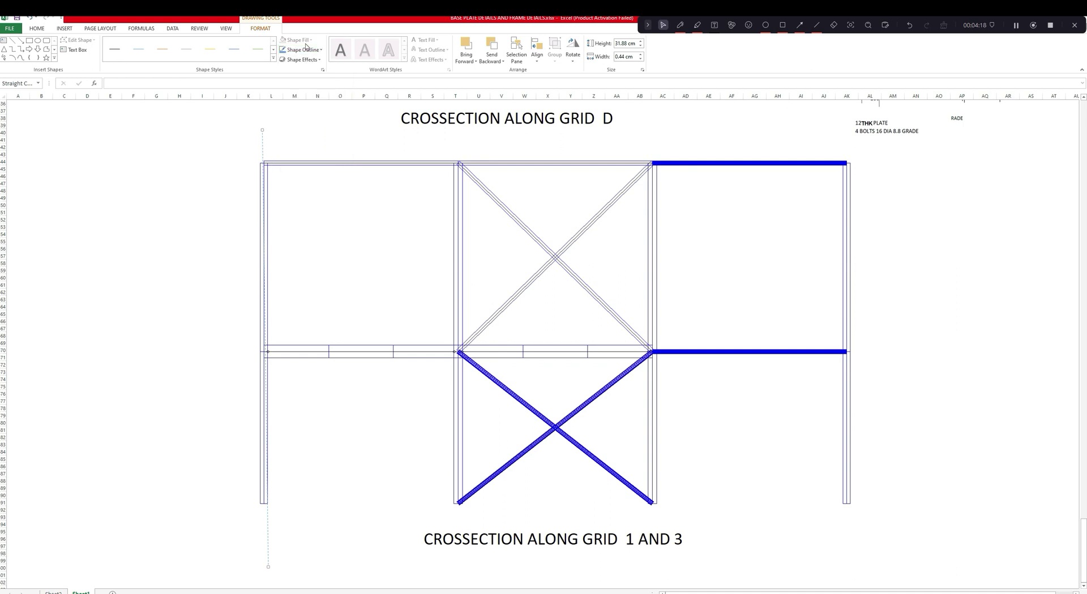
click(308, 51)
click(308, 51)
click(314, 62)
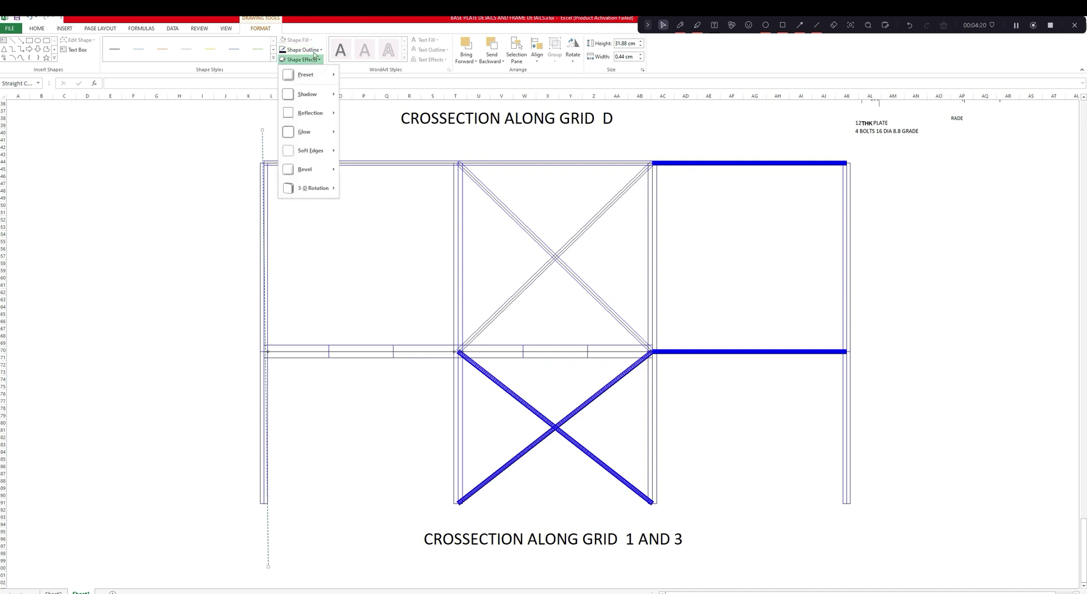
click(311, 51)
mouse_move(311, 157)
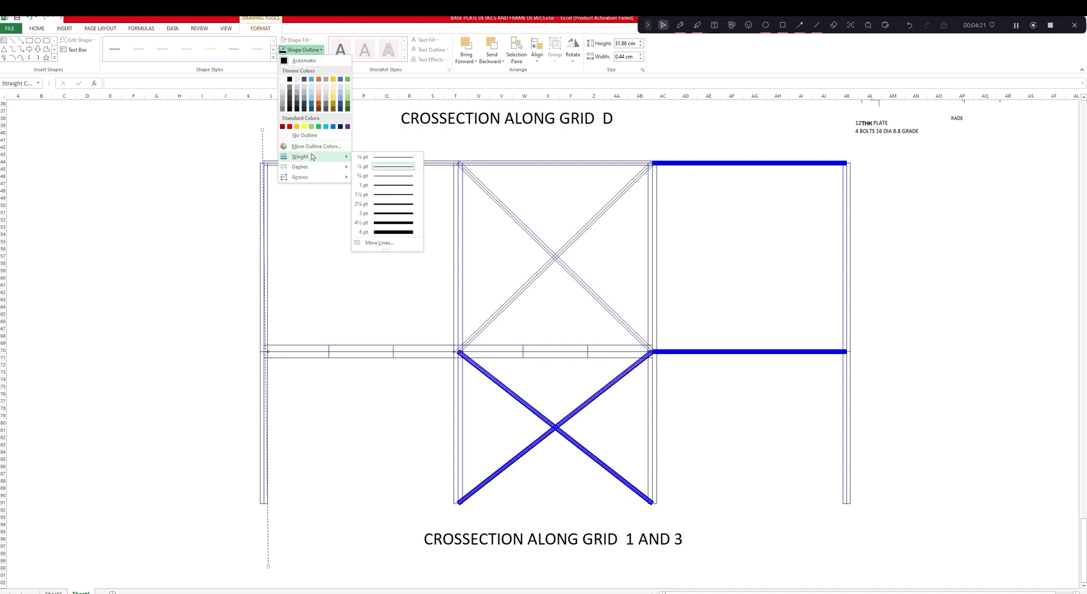
click(393, 223)
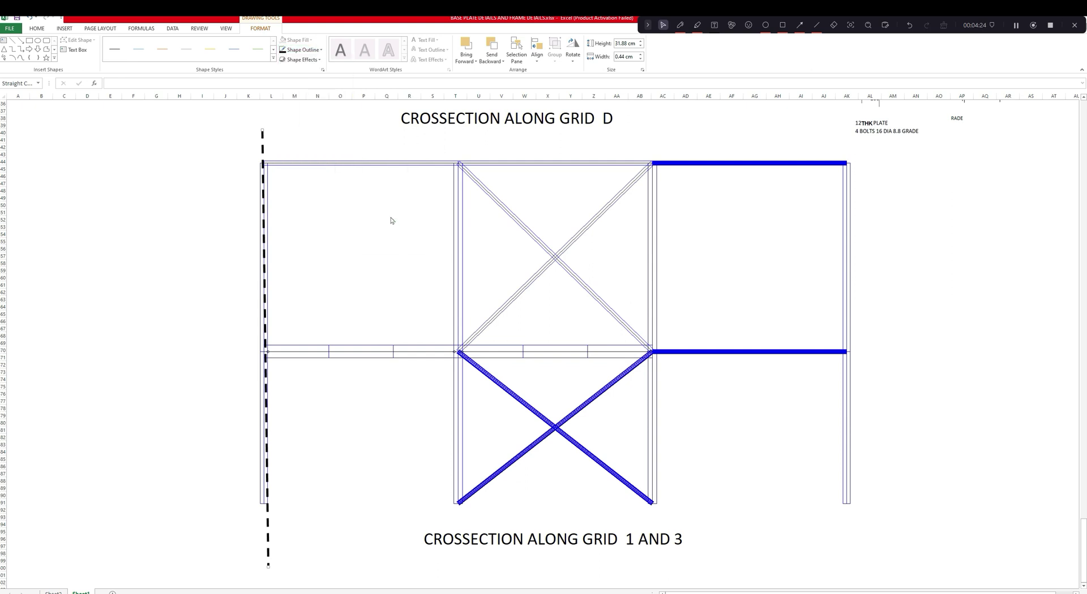
- Insert a dodecagon about 2.55 cm high and 3.3 cm wide at the grid line's upper end and label it A
click(64, 29)
click(129, 50)
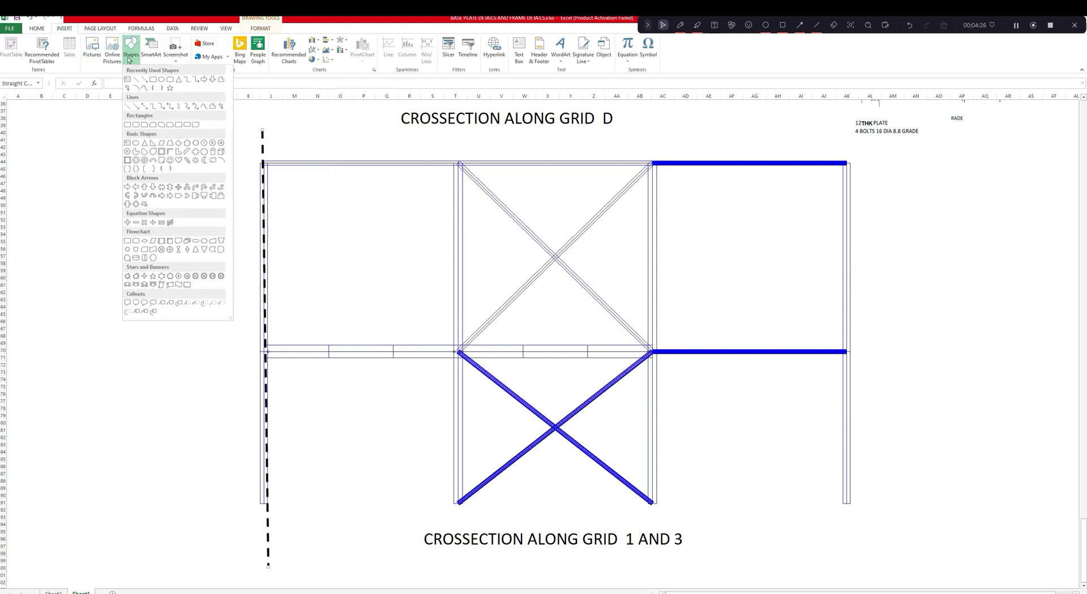
click(128, 151)
drag(238, 111, 284, 145)
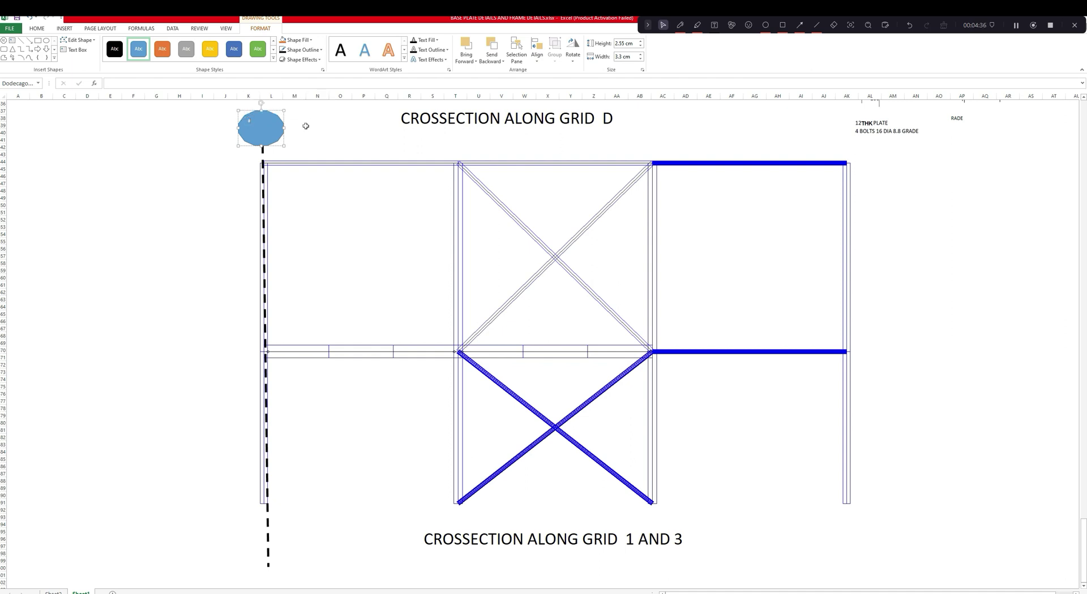
text(a)
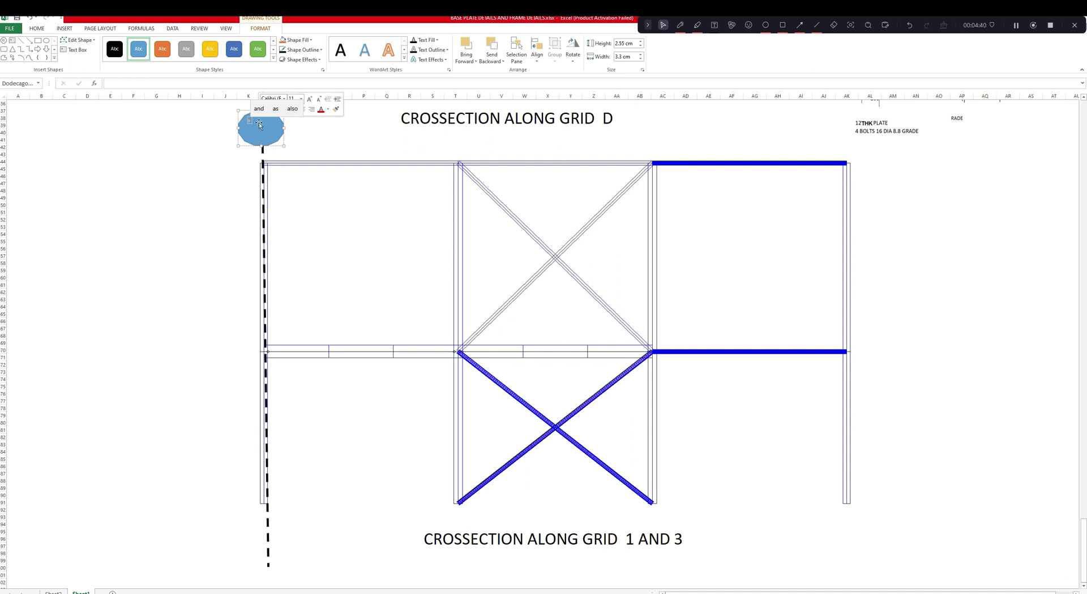
key(shift)
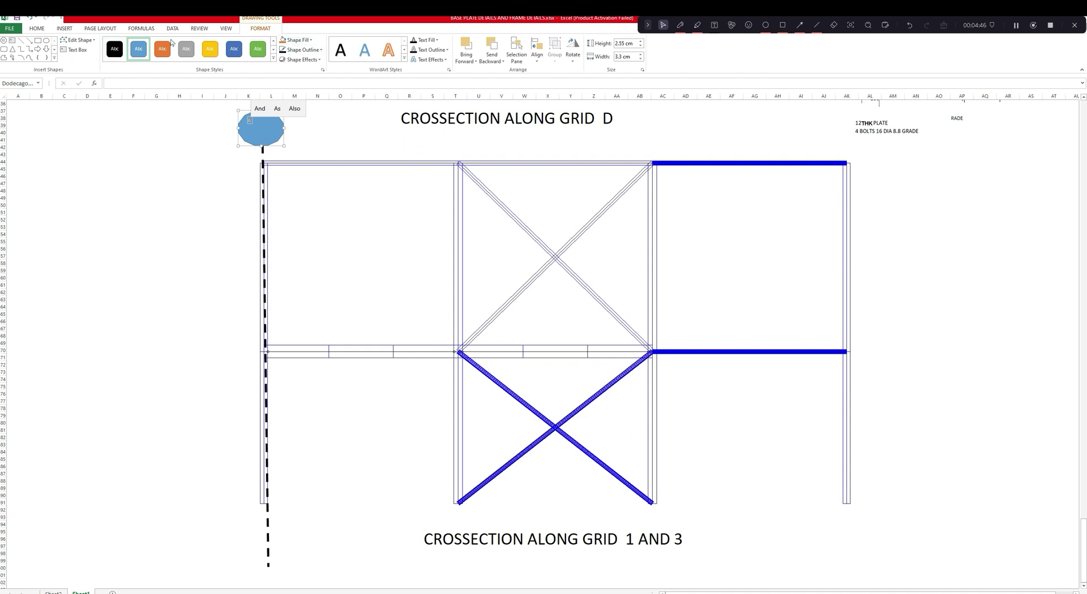
- Make the label A in the dodecagon black and enlarge its text
click(37, 28)
click(147, 56)
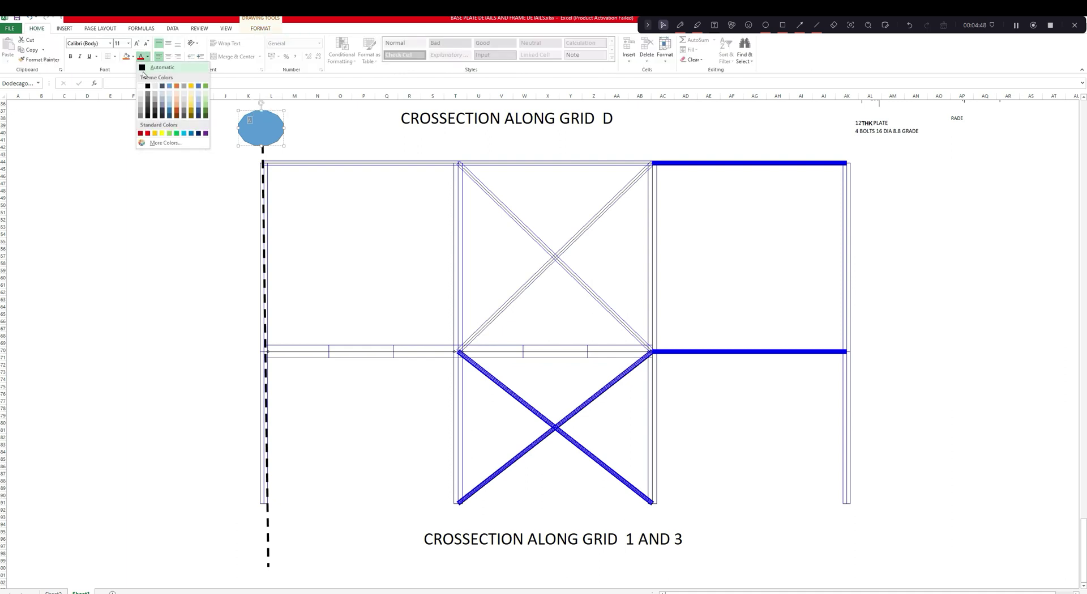
click(142, 74)
click(129, 43)
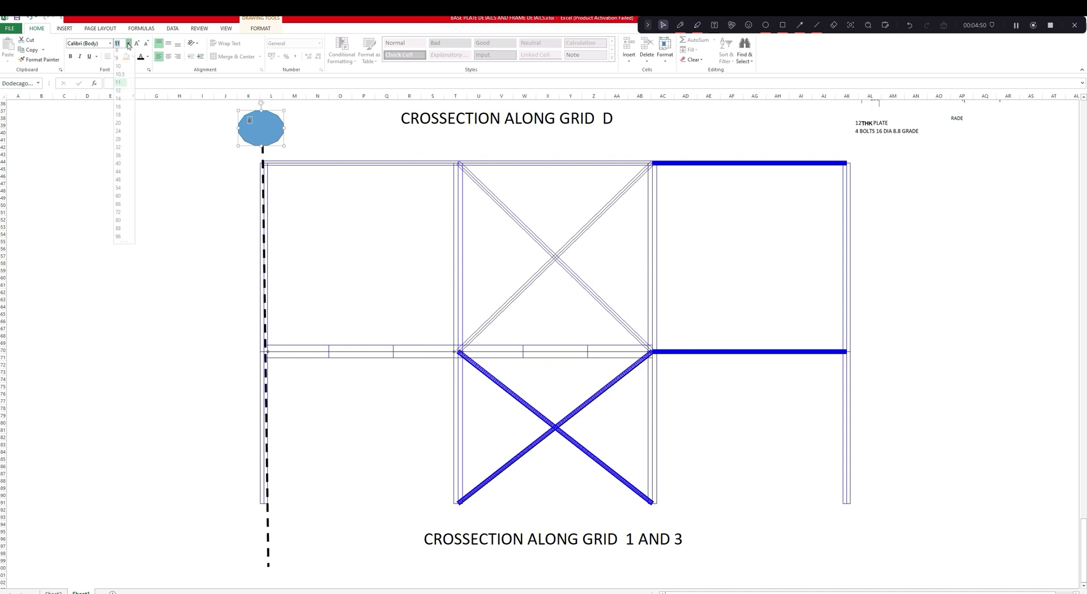
click(117, 167)
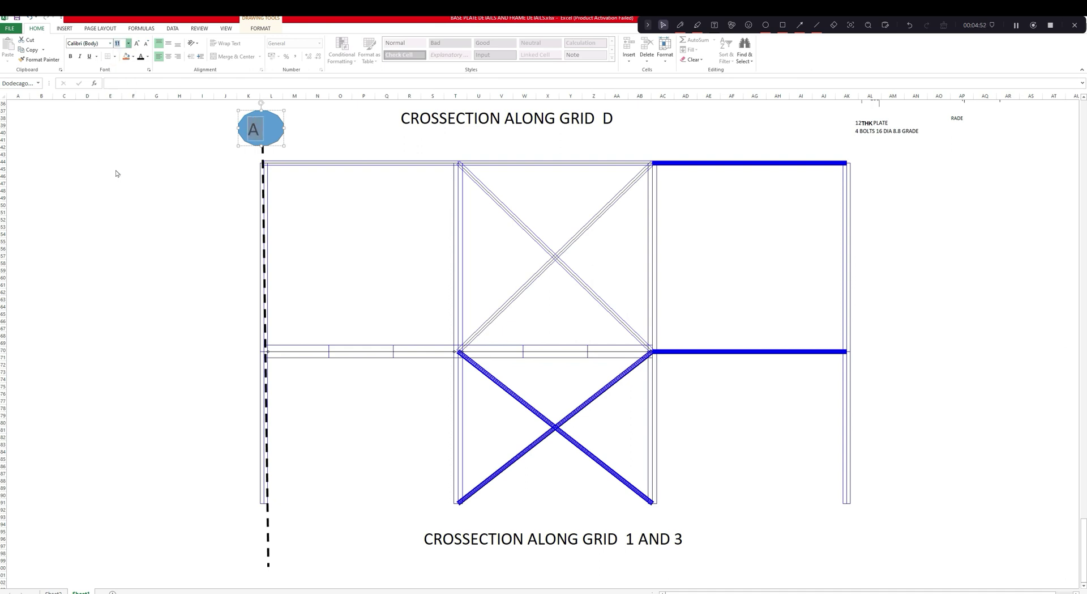
click(283, 130)
- Remove the dodecagon's blue fill, stretch it upward to about 2.96 cm high and give it a black outline
click(260, 29)
click(301, 43)
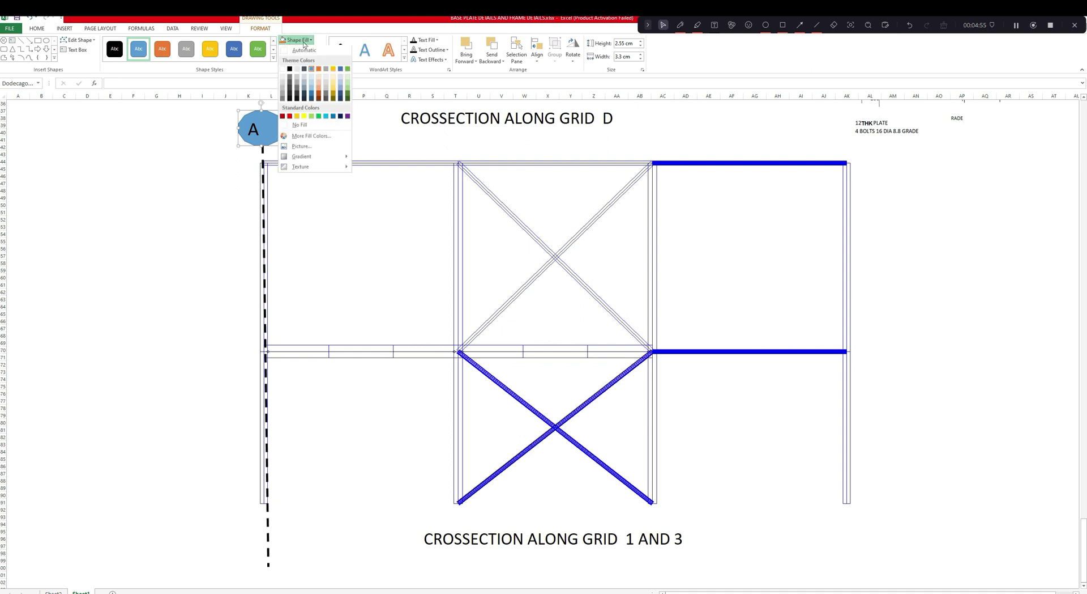
click(300, 136)
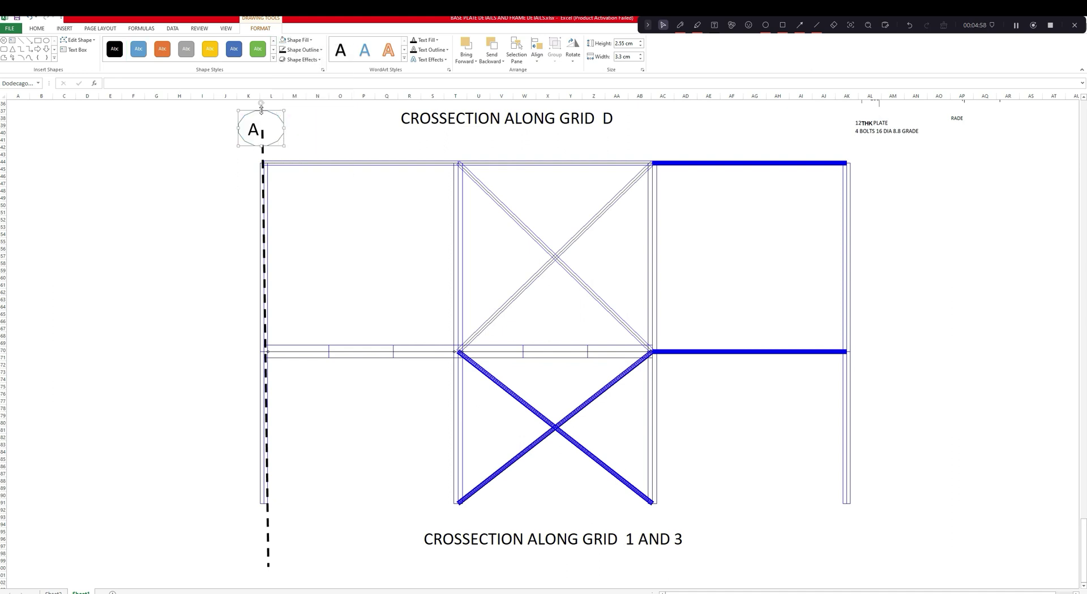
drag(261, 110, 262, 104)
click(302, 50)
click(297, 64)
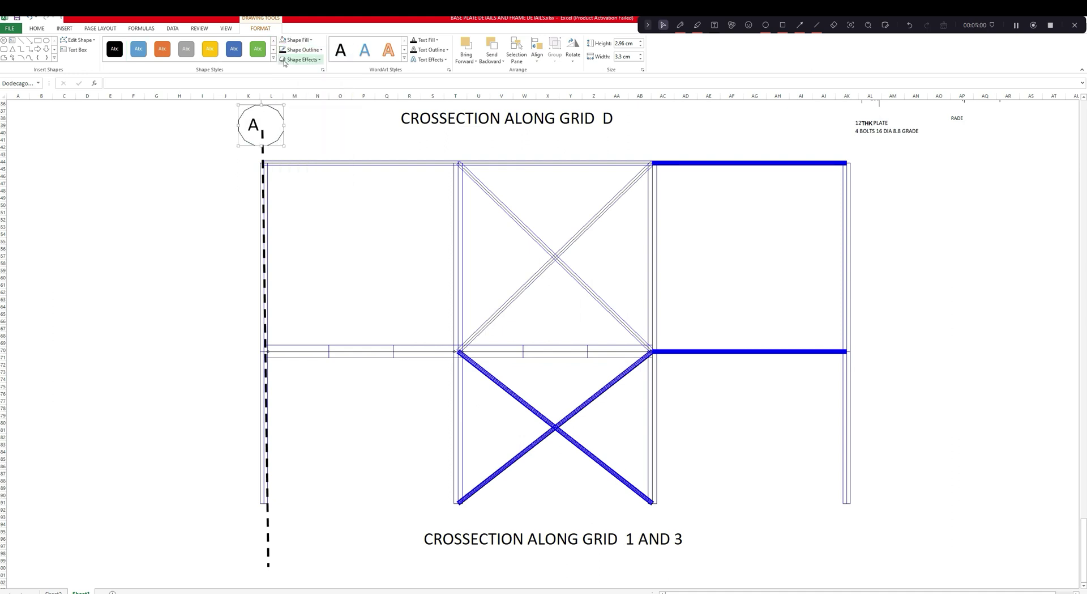
- Make grid line A end at the lower edge of its dodecagon label
click(300, 119)
click(262, 134)
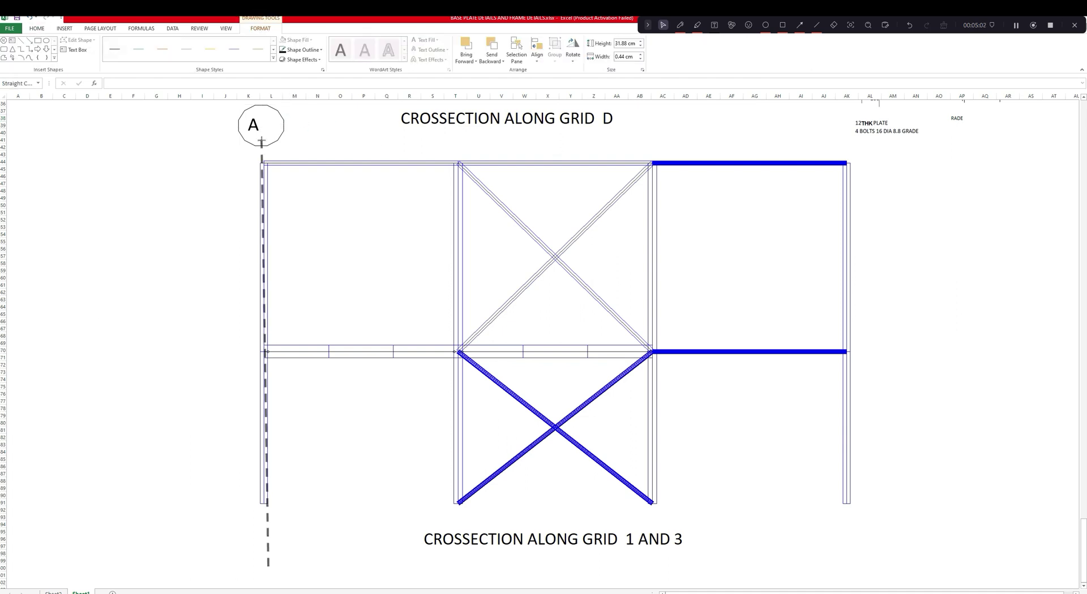
click(298, 144)
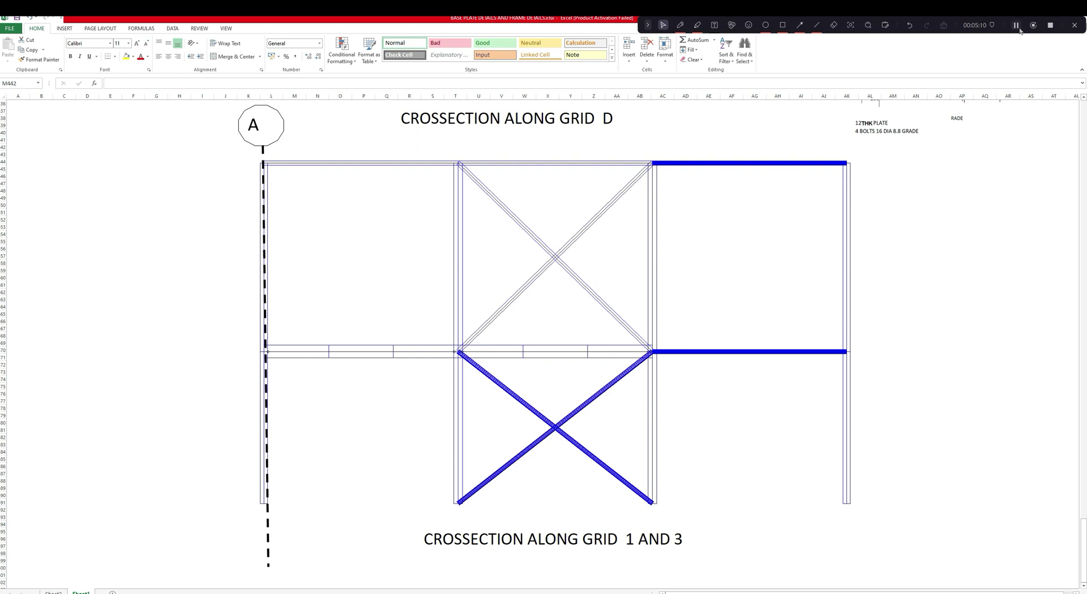
click(1017, 25)
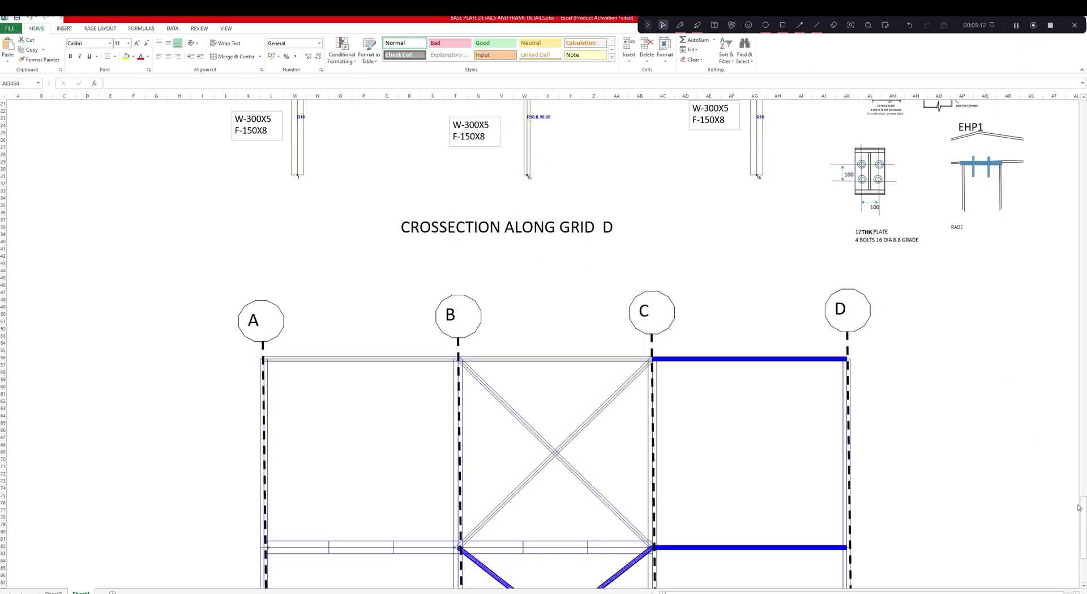
- Insert a text box reading SHS91.5X91.5X3.6 under the uppermost beam between grids A and B of the grid 1 and 3 elevation
drag(1082, 512, 1079, 461)
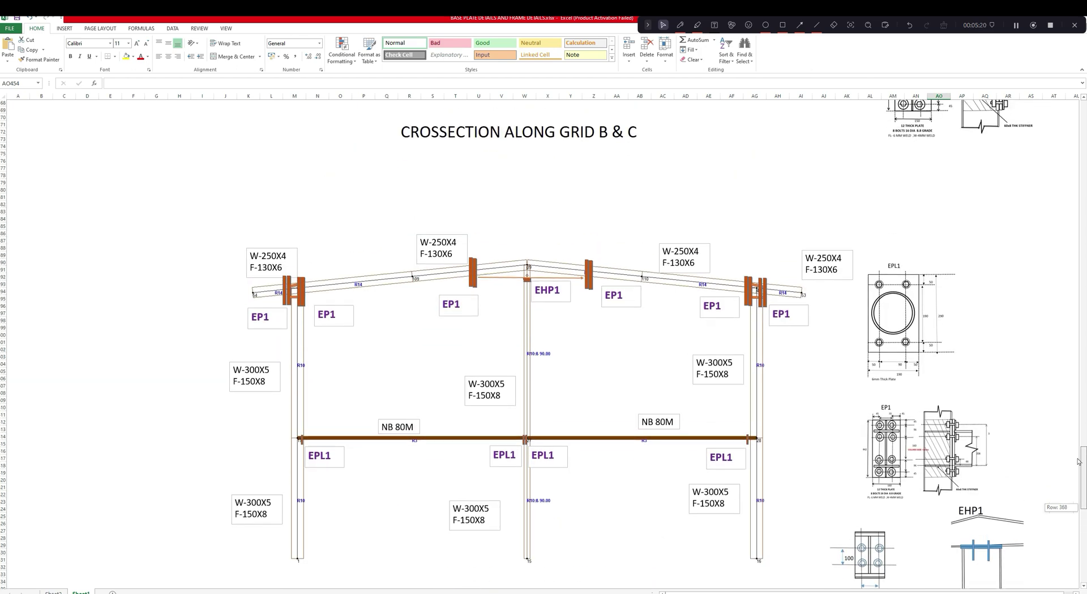
drag(1079, 461, 1079, 467)
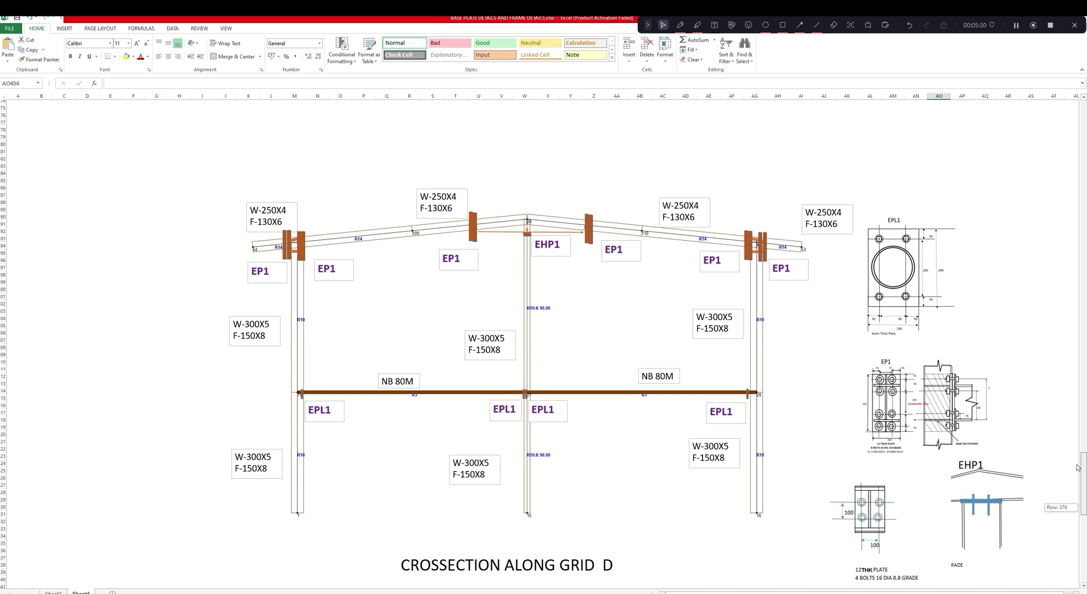
mouse_move(1078, 468)
mouse_down()
mouse_move(1072, 519)
mouse_move(1083, 536)
mouse_up()
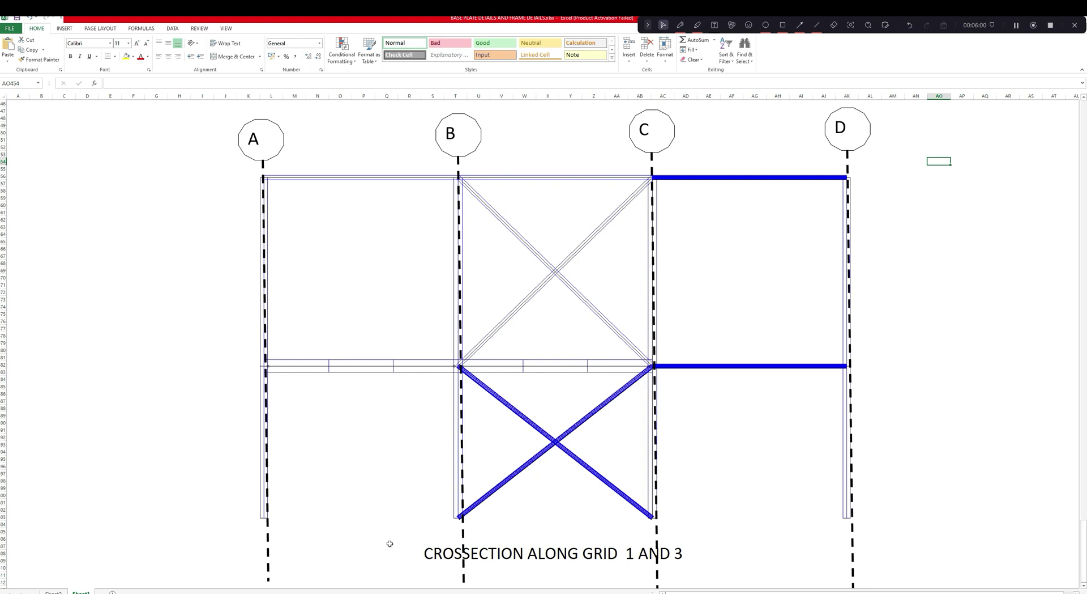
click(373, 195)
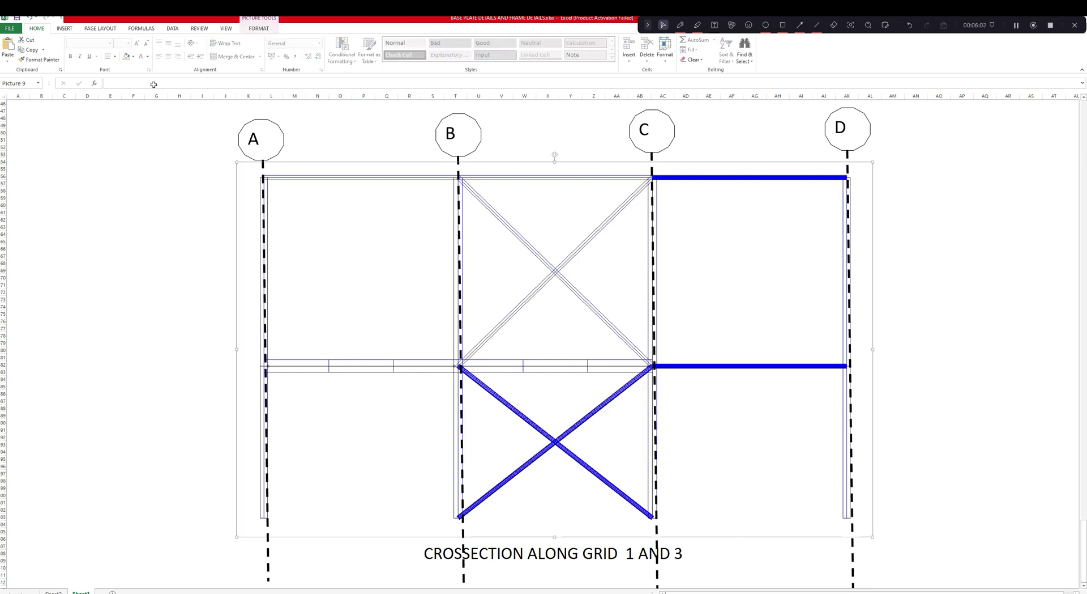
click(70, 31)
click(131, 50)
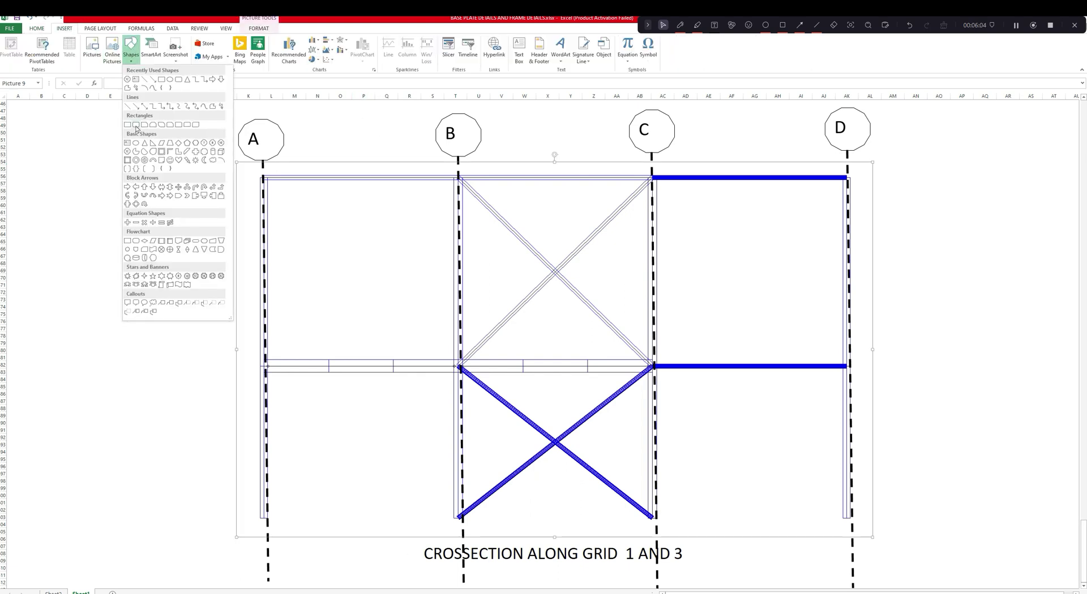
click(127, 142)
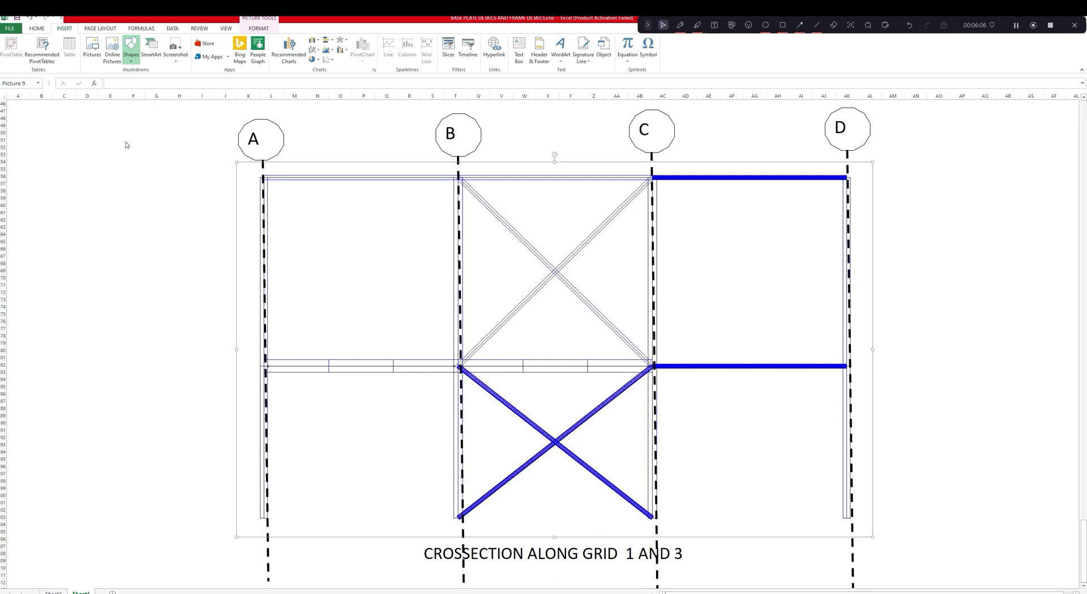
drag(297, 187, 385, 199)
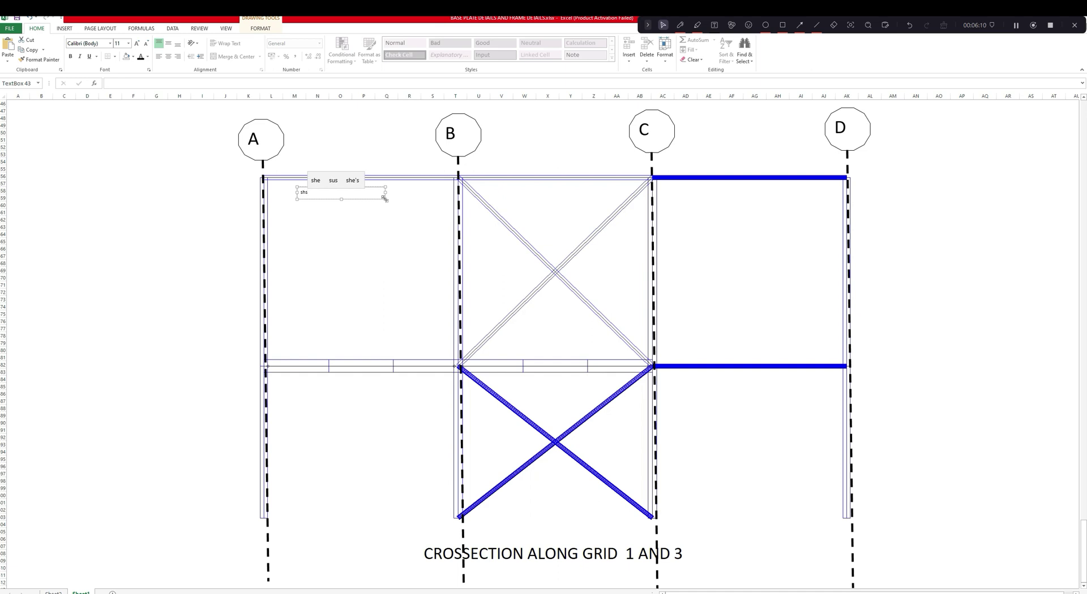
text(sh)
text(SHS)
text(91.5X91.5X3)
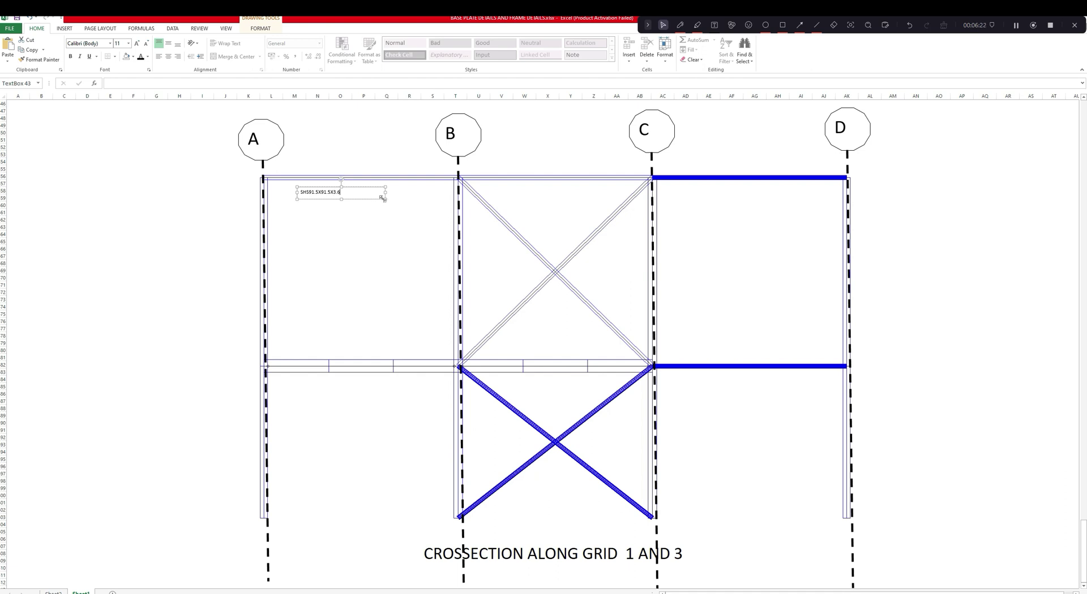
text(.6)
- Set the SHS91.5X91.5X3.6 label's text to 28 pt and resize its box so the text fits on one line
drag(301, 192, 342, 192)
click(129, 43)
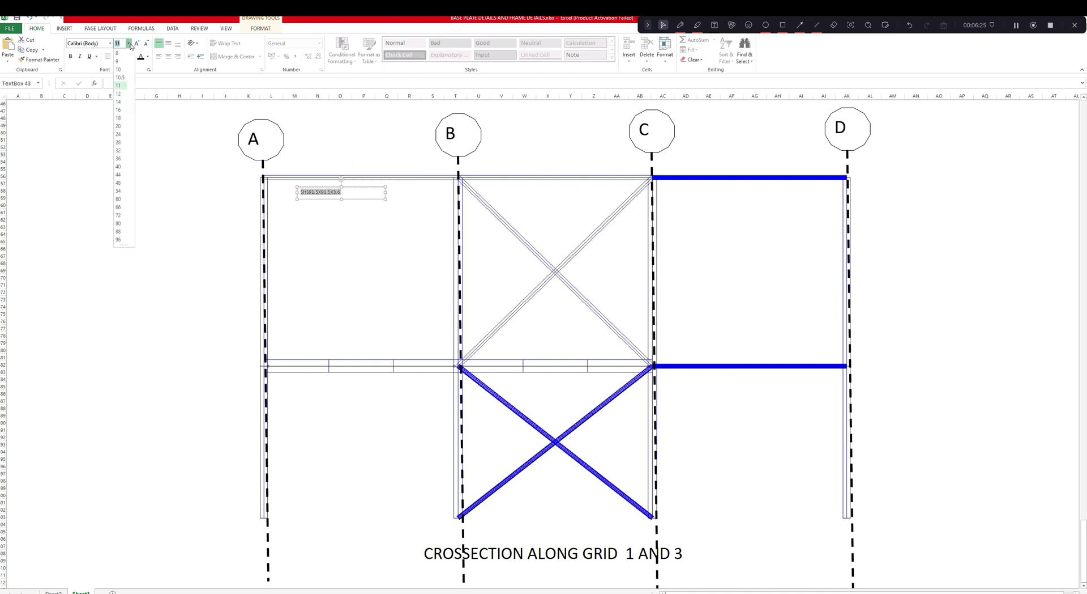
click(119, 143)
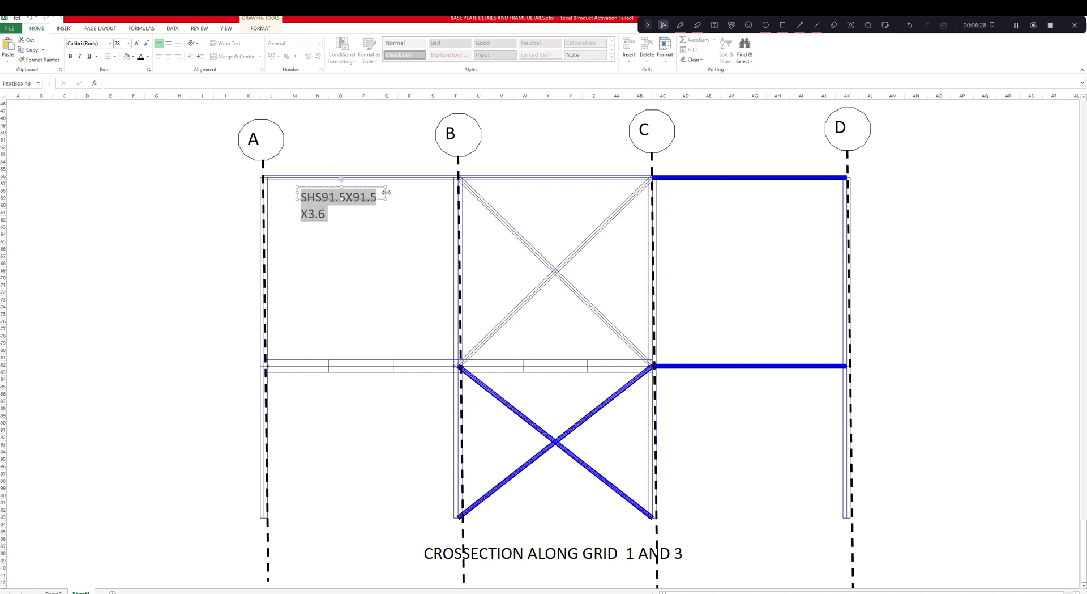
click(355, 198)
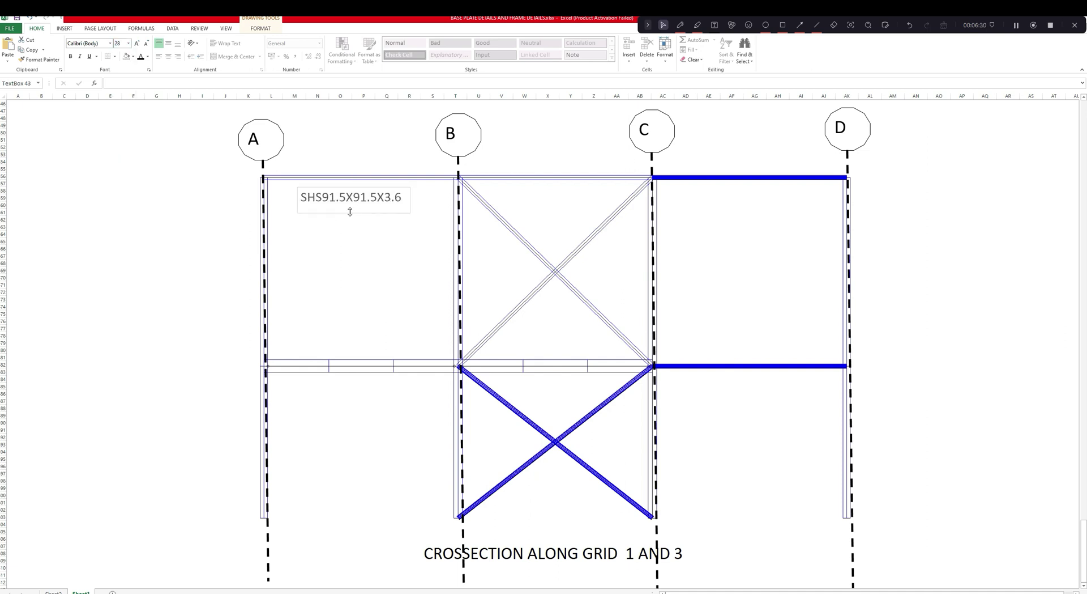
click(901, 212)
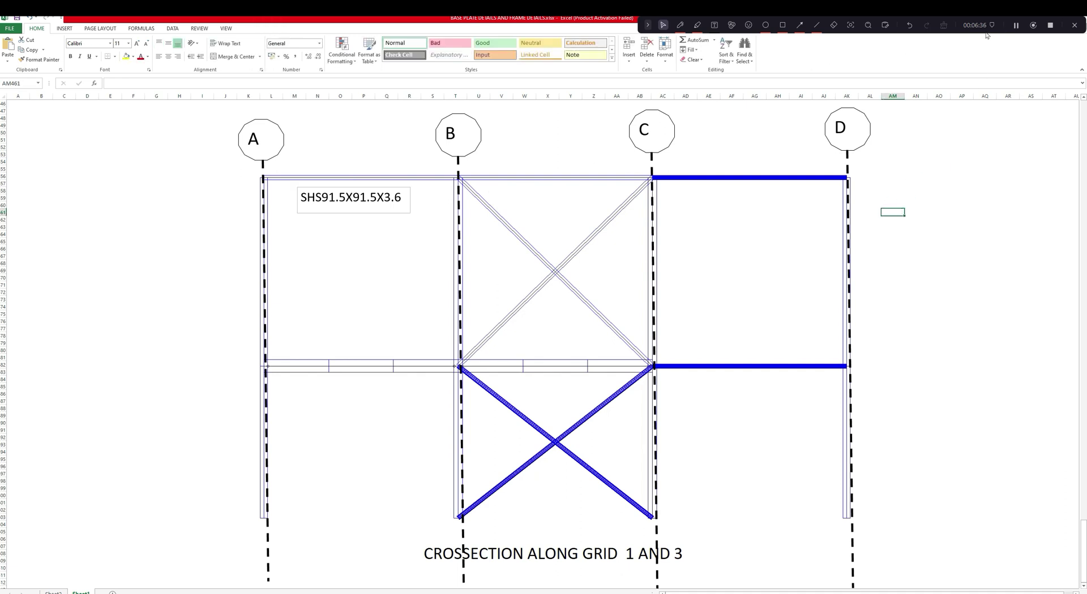
click(1017, 26)
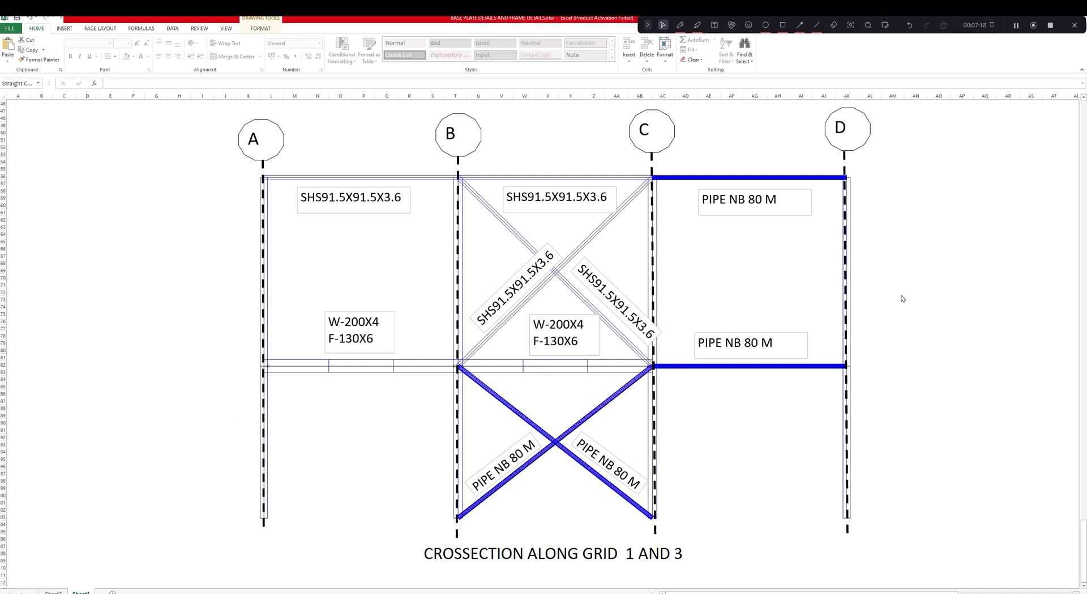
click(1017, 26)
click(1017, 26)
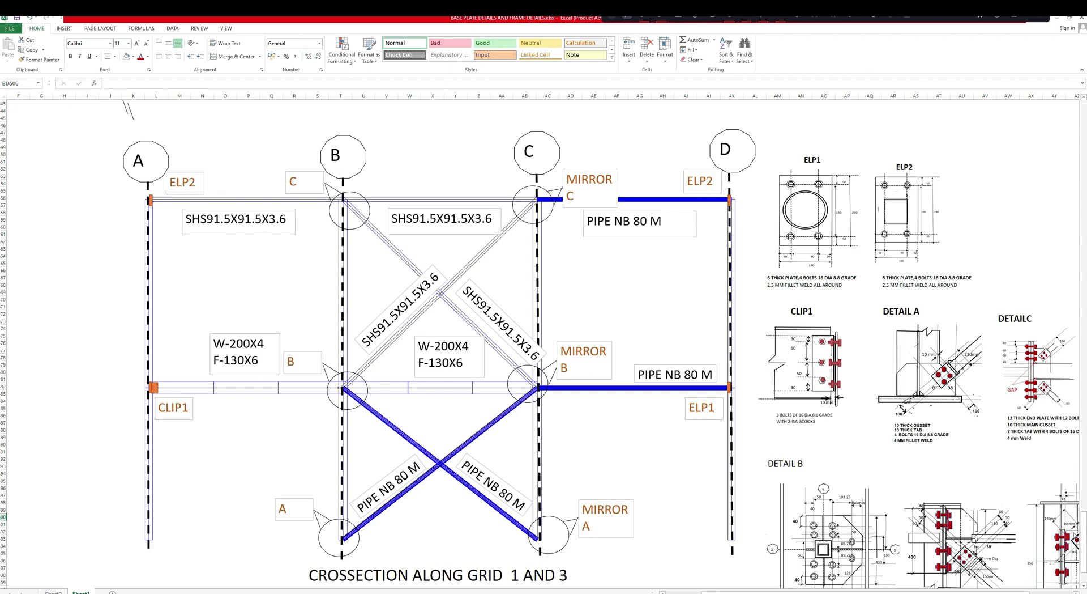
drag(1007, 589, 1054, 589)
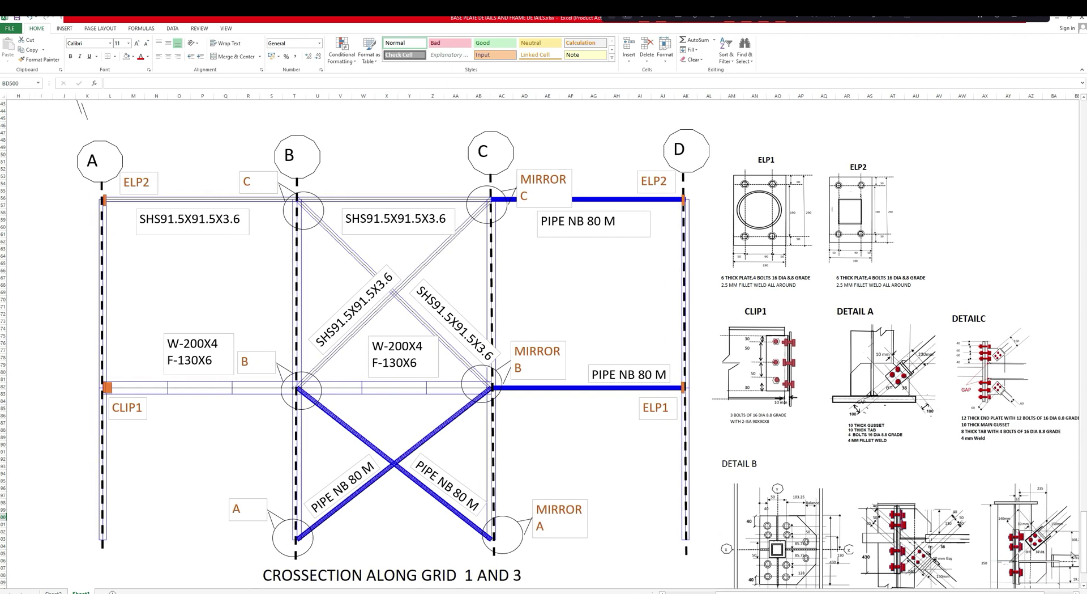
drag(1084, 535, 1083, 540)
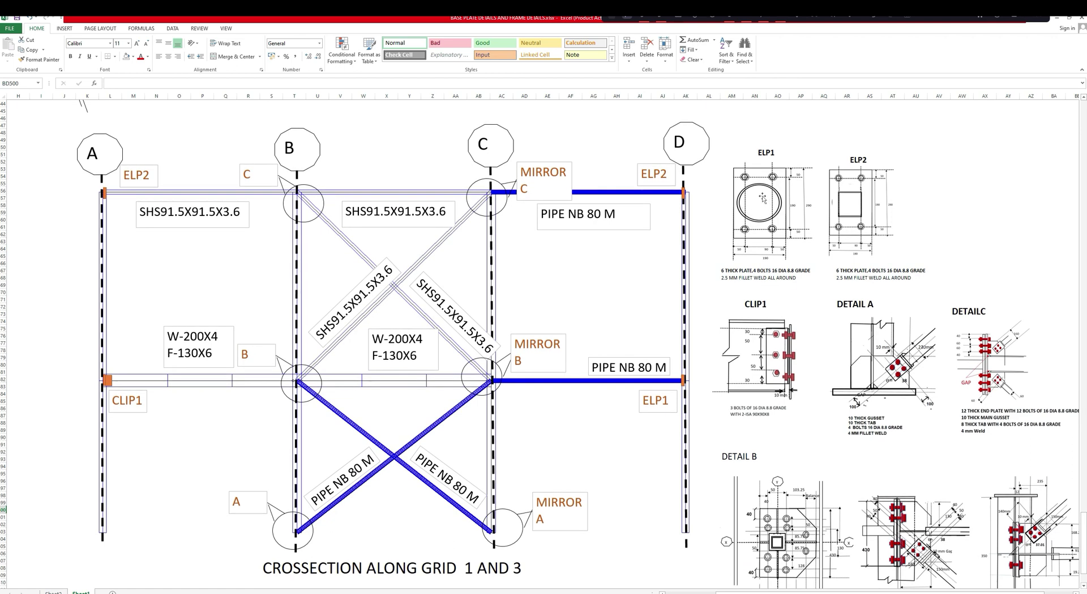
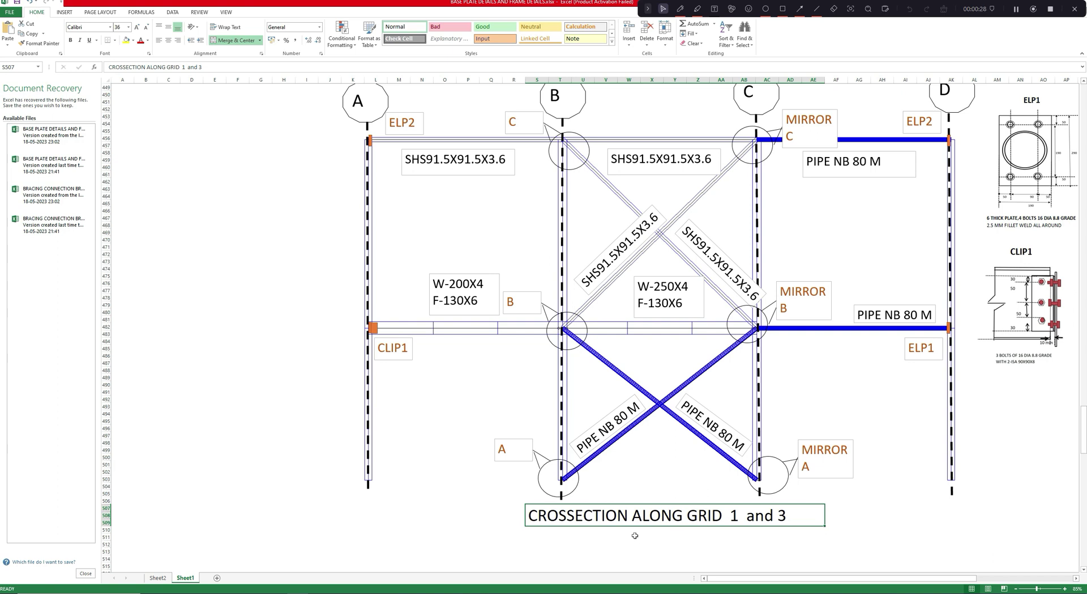
- Shorten the merged title below the elevation to "CROSSECTION ALONG GRID 1"
key(Right)
key(Right)
key(Left)
key(Left)
click(200, 67)
key(BackSpace)
key(BackSpace)
key(BackSpace)
key(BackSpace)
key(BackSpace)
key(BackSpace)
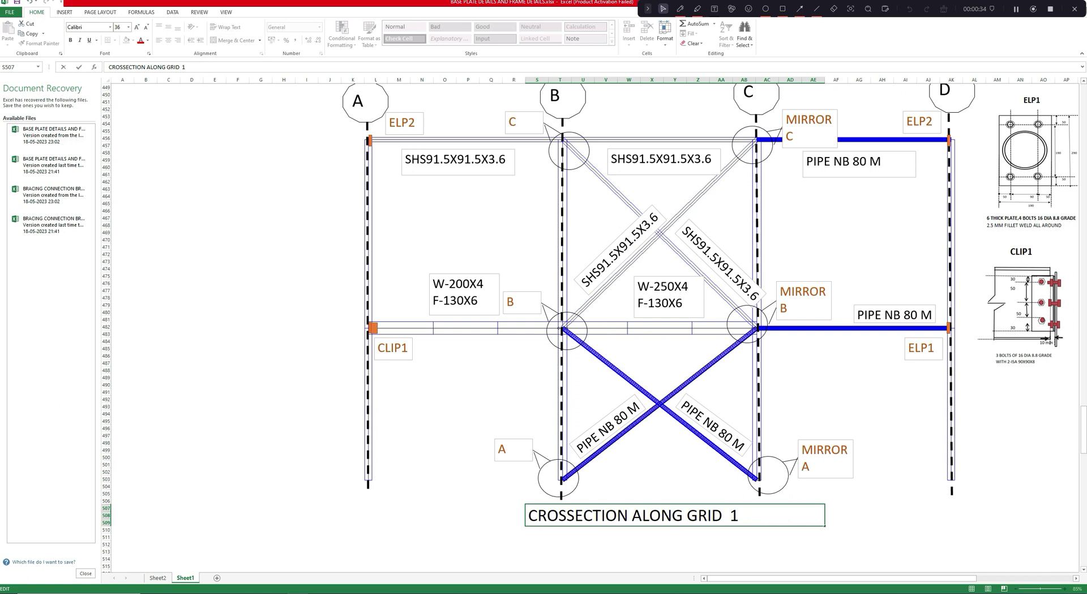
click(284, 180)
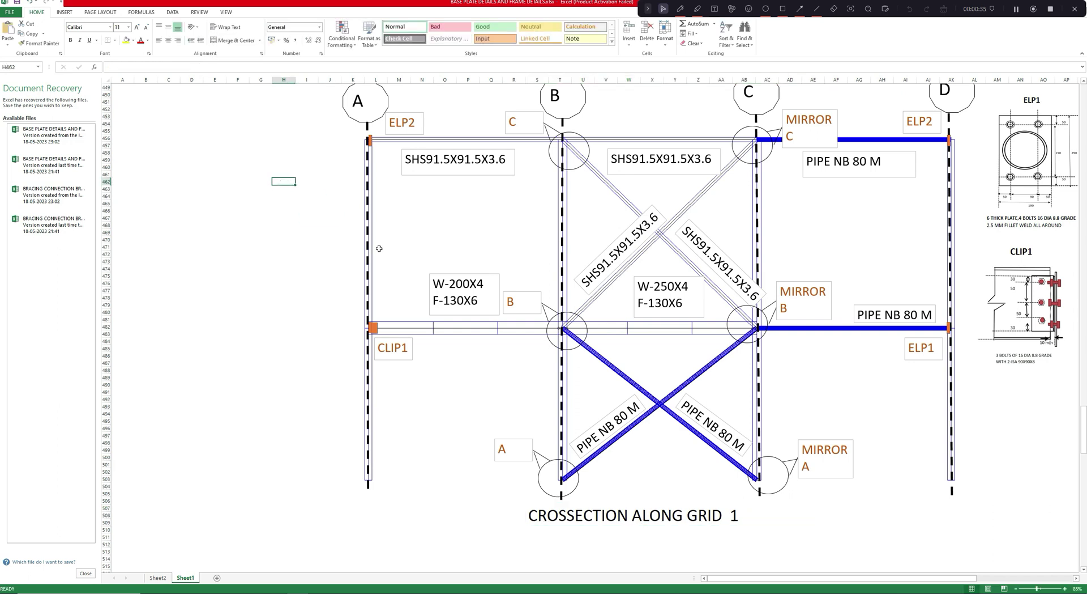
click(1017, 9)
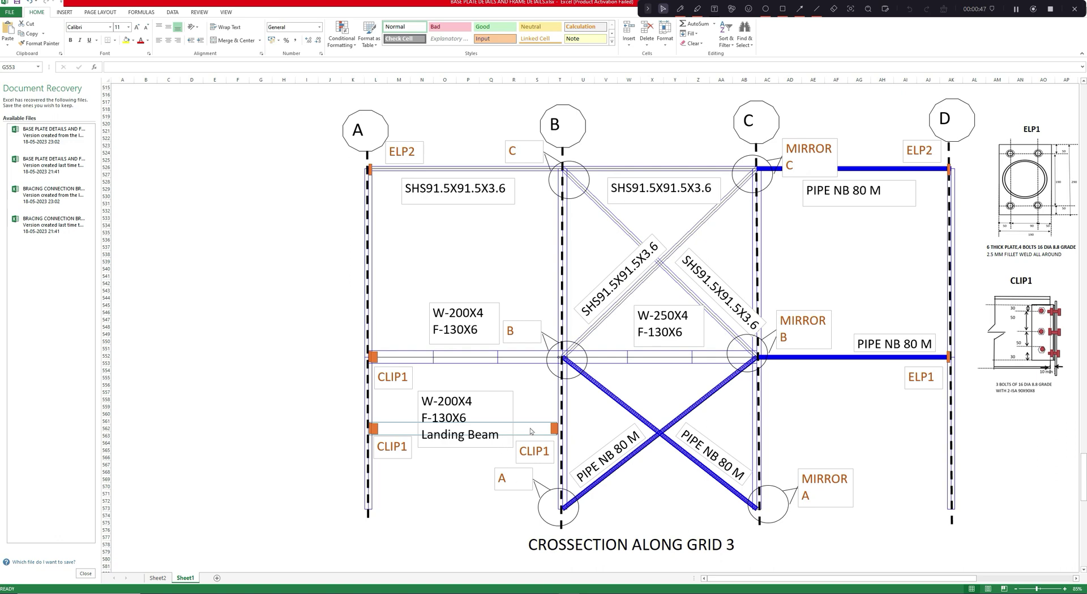
click(700, 11)
mouse_move(392, 407)
mouse_down()
mouse_move(399, 415)
mouse_move(423, 395)
mouse_up()
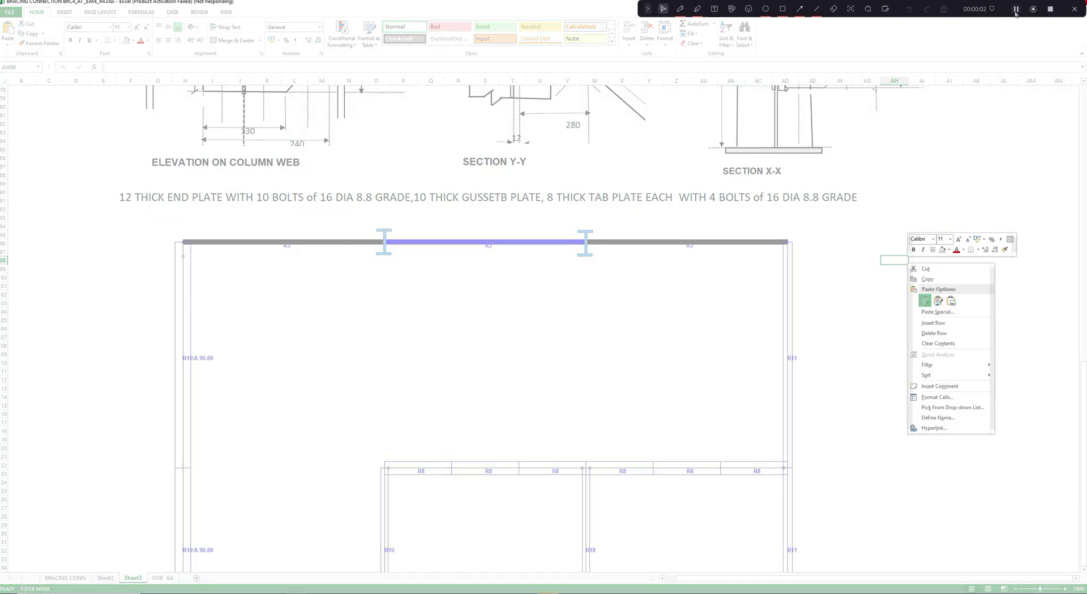
click(1016, 9)
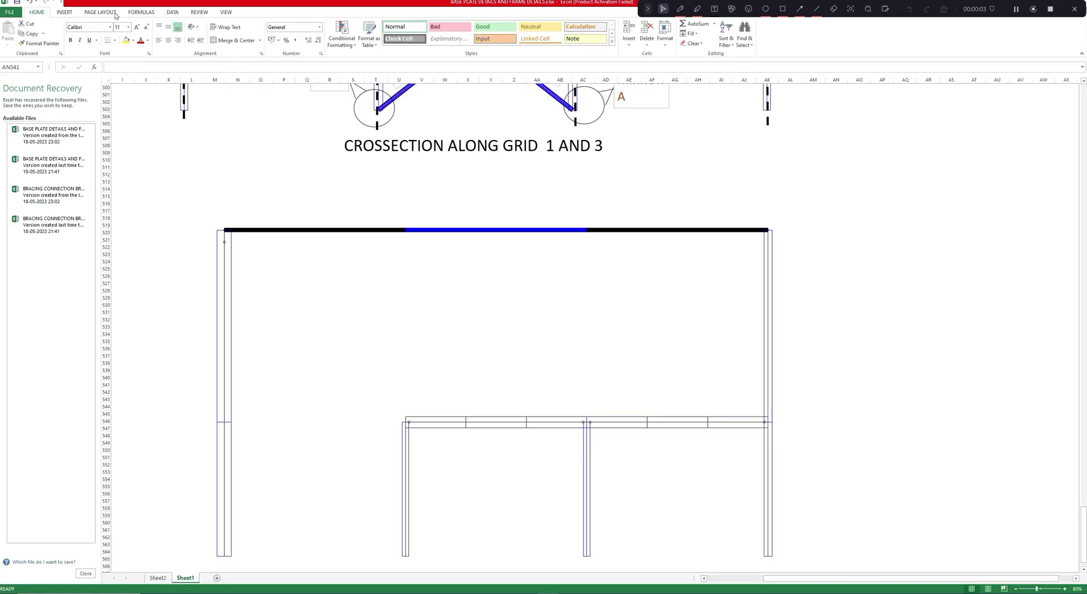
- Draw narrow upright rectangles about 1.74 cm high and 0.19 cm wide across both ends of the new elevation's blue middle beam
click(78, 17)
click(131, 33)
click(126, 109)
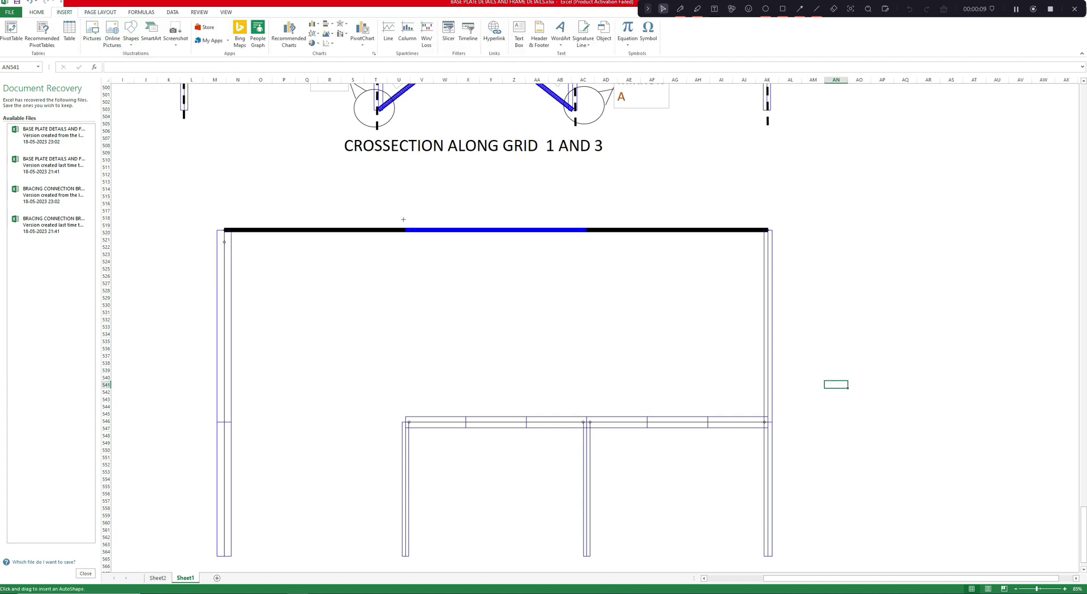
mouse_move(406, 229)
mouse_down()
mouse_move(412, 248)
mouse_move(587, 234)
mouse_up()
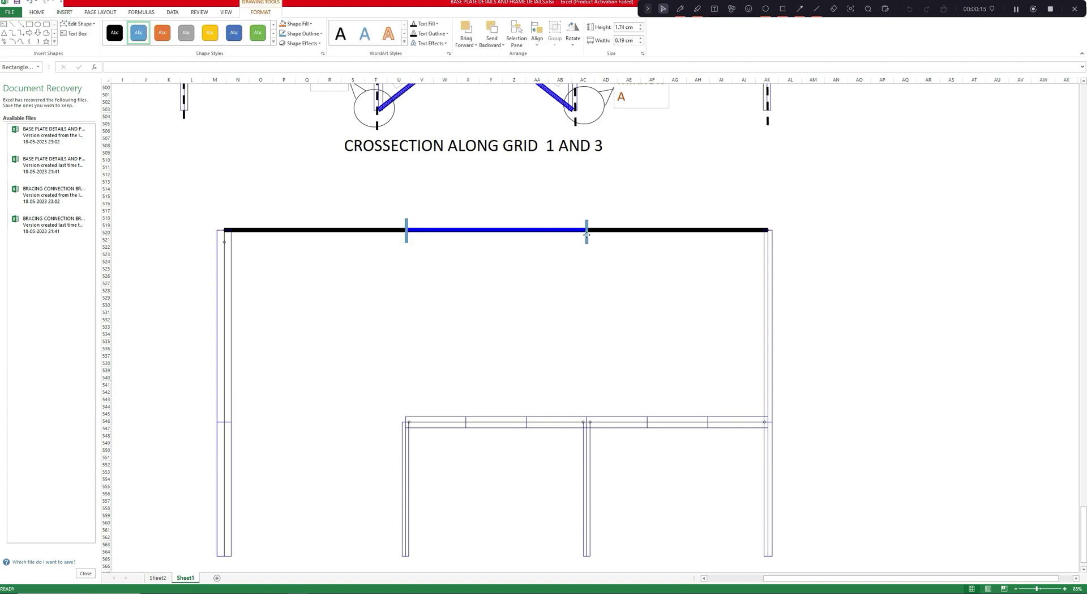
right_click(587, 234)
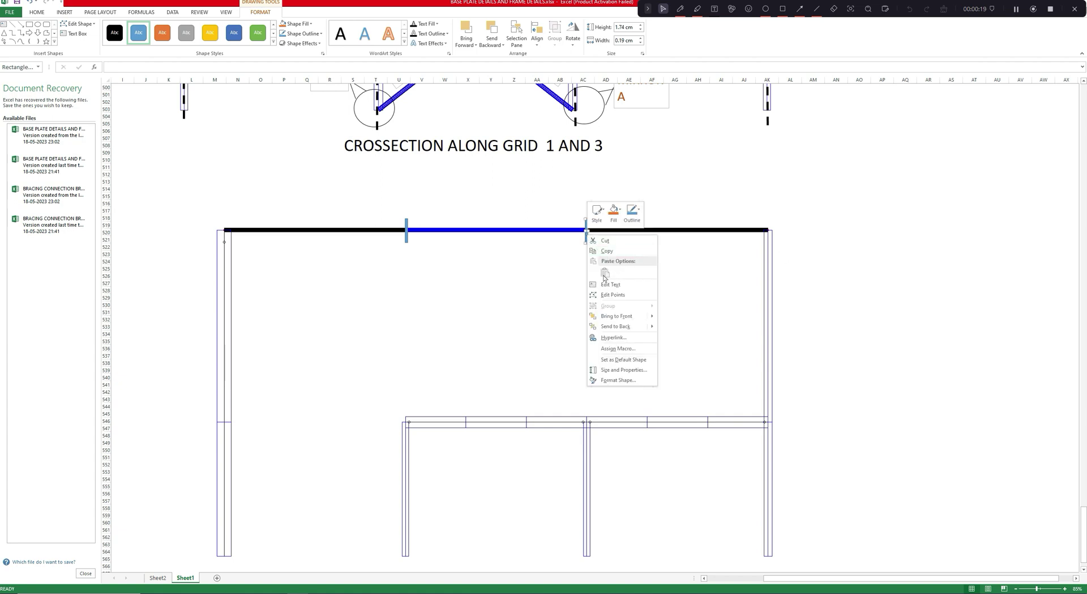
key(Escape)
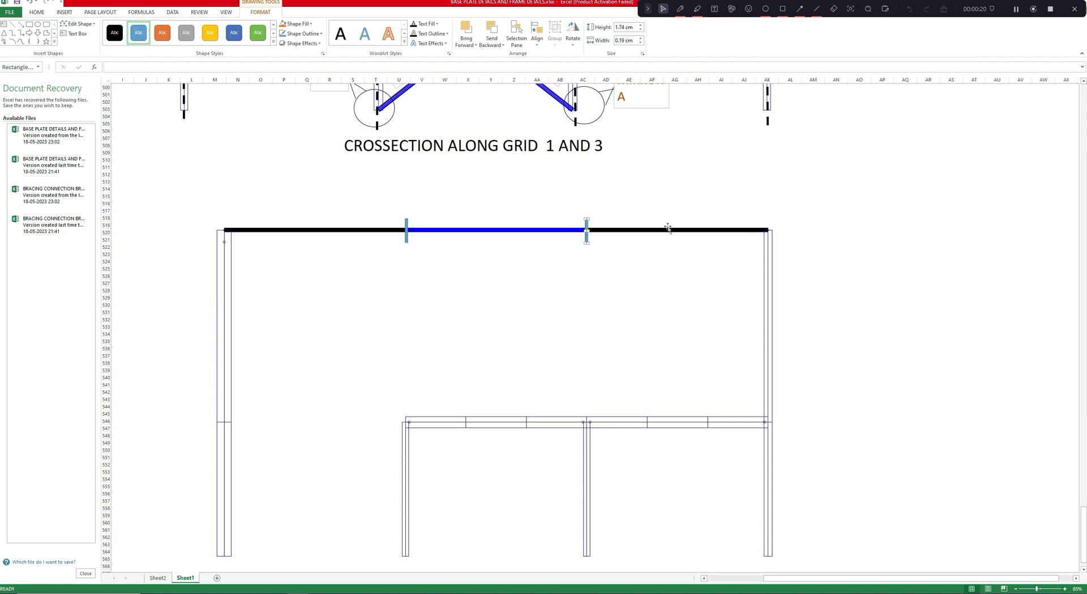
- Copy one of the upright beam-end rectangles and place the copy at the left end of the new elevation's top beam
right_click(407, 237)
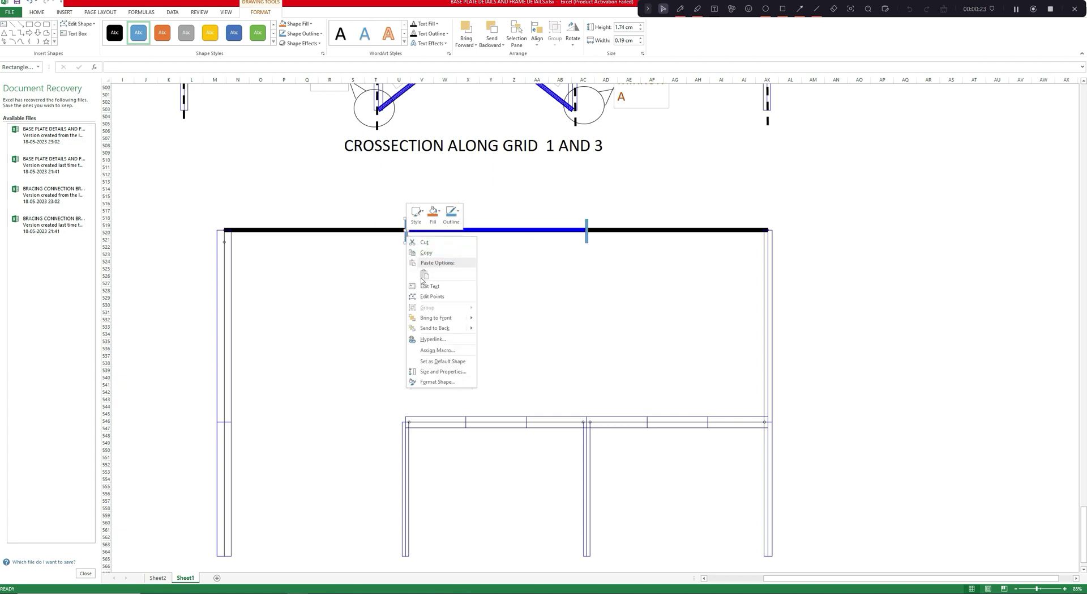
click(426, 252)
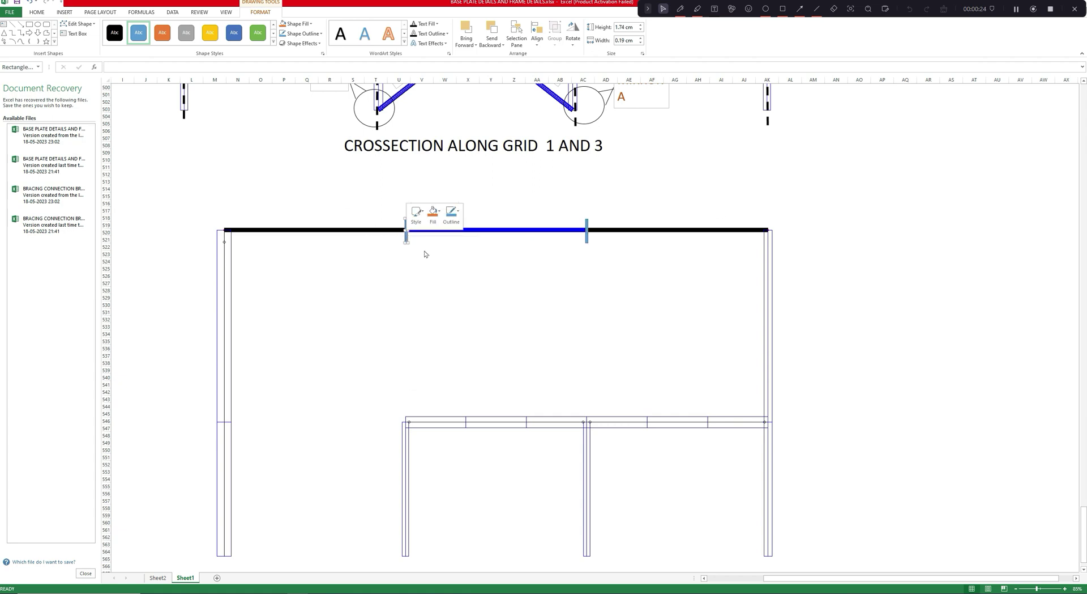
click(274, 166)
right_click(272, 166)
click(290, 201)
drag(273, 183, 222, 237)
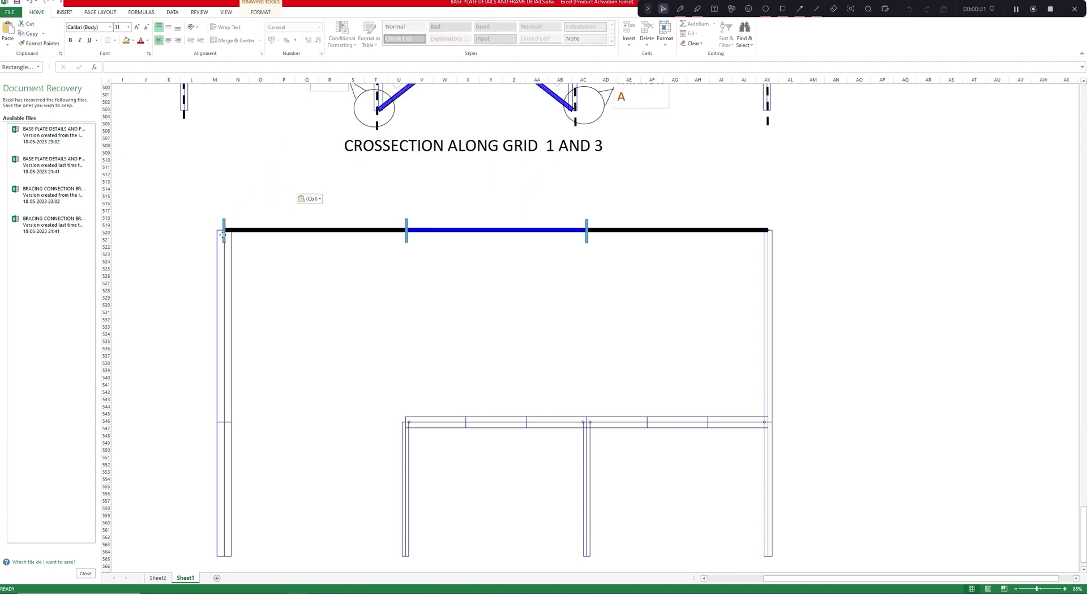
click(250, 167)
- Draw a horizontal rectangle about 1.21 cm wide and 0.25 cm high across the left upright's lower end, and copy it to the upper end
click(64, 12)
click(131, 34)
click(128, 108)
drag(214, 242, 231, 244)
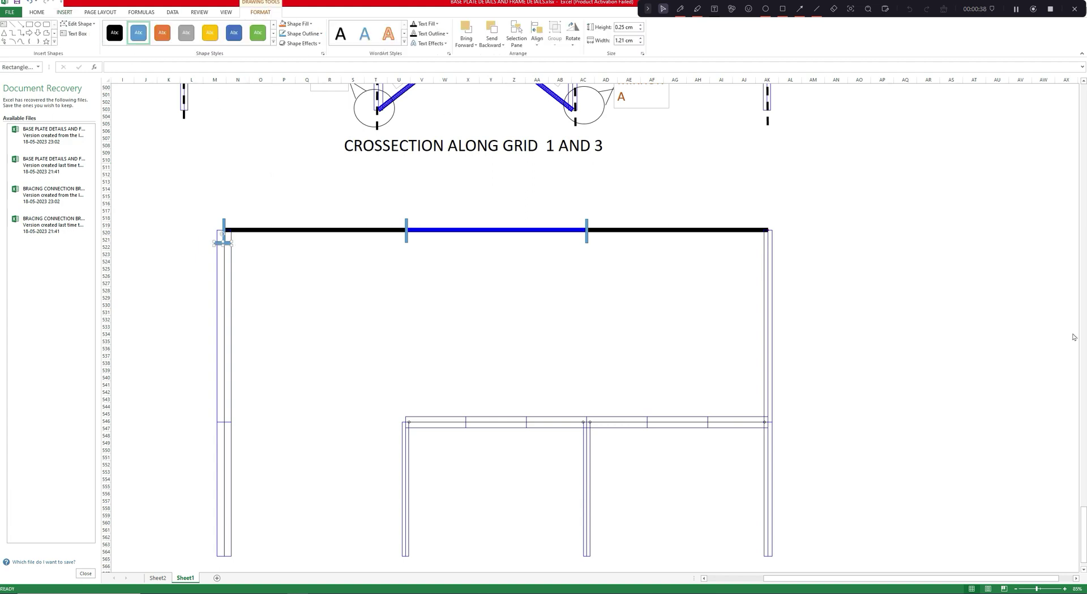
click(30, 25)
mouse_move(212, 217)
mouse_down()
mouse_move(232, 222)
mouse_move(224, 222)
mouse_up()
click(283, 207)
- Draw a bolt mark about 0.78 cm high and 0.13 cm wide through the left joint's lower flange and fill it dark red
click(64, 12)
click(131, 33)
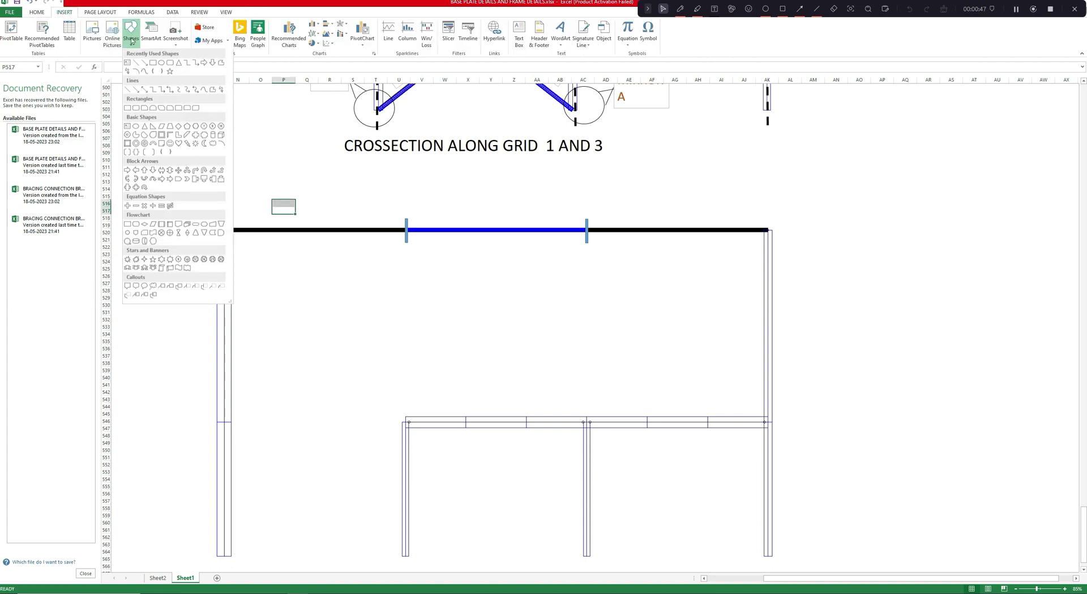
click(128, 106)
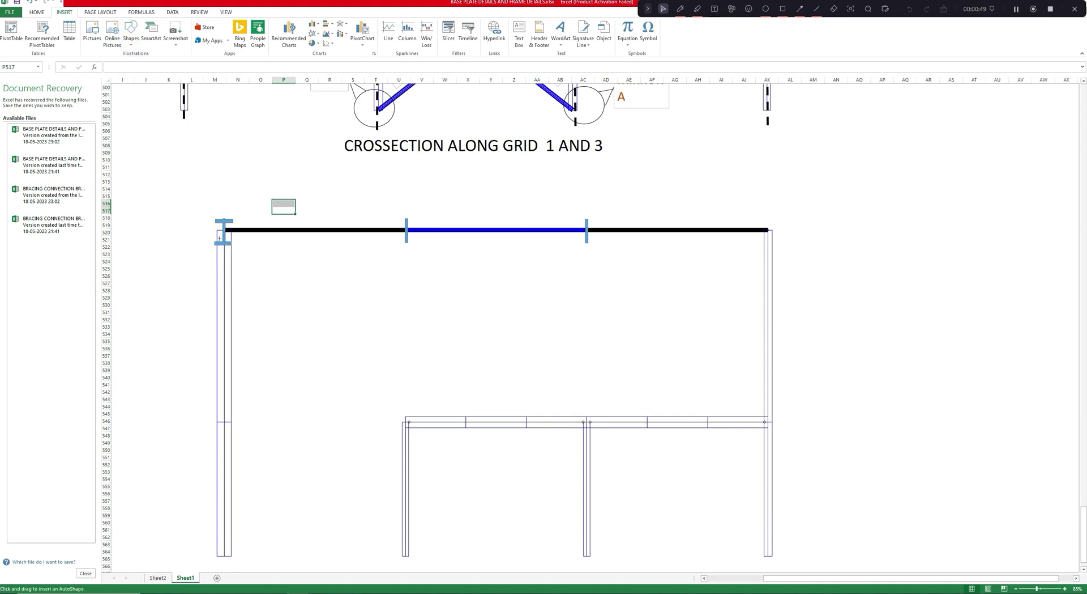
drag(219, 241, 221, 255)
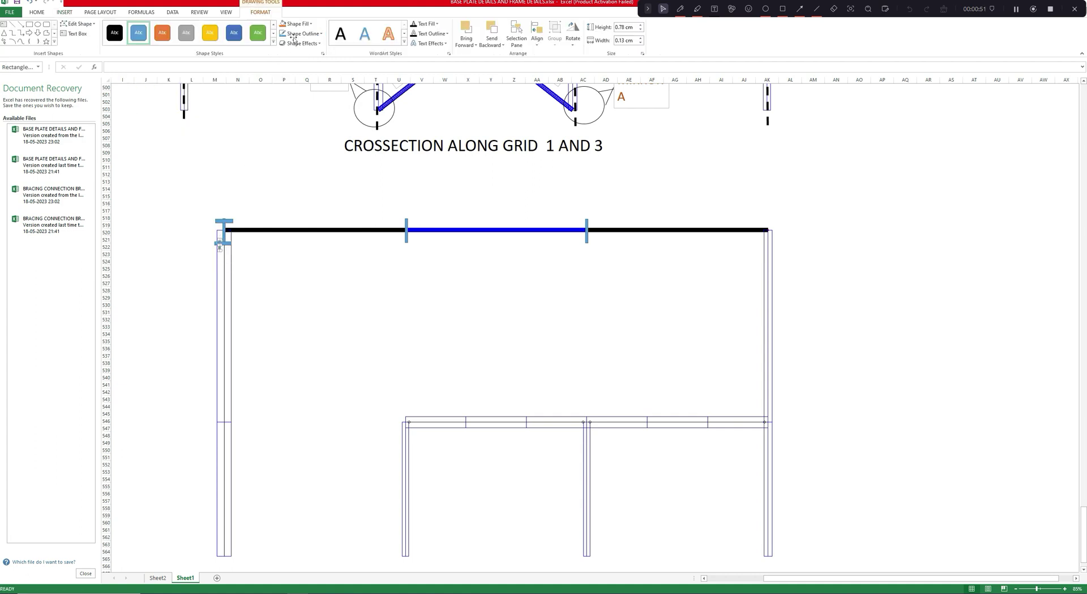
click(295, 23)
click(282, 103)
click(264, 243)
- Copy the dark red bolt mark to the other side of the left joint's lower flange
right_click(220, 248)
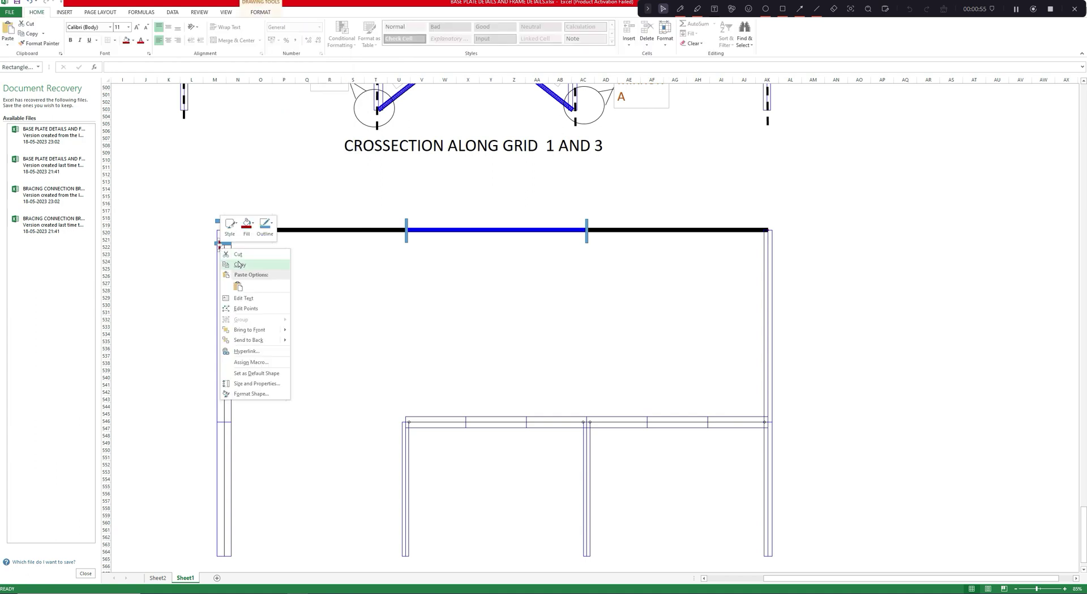
click(241, 265)
right_click(272, 154)
click(292, 199)
drag(272, 162, 228, 245)
click(262, 248)
click(64, 12)
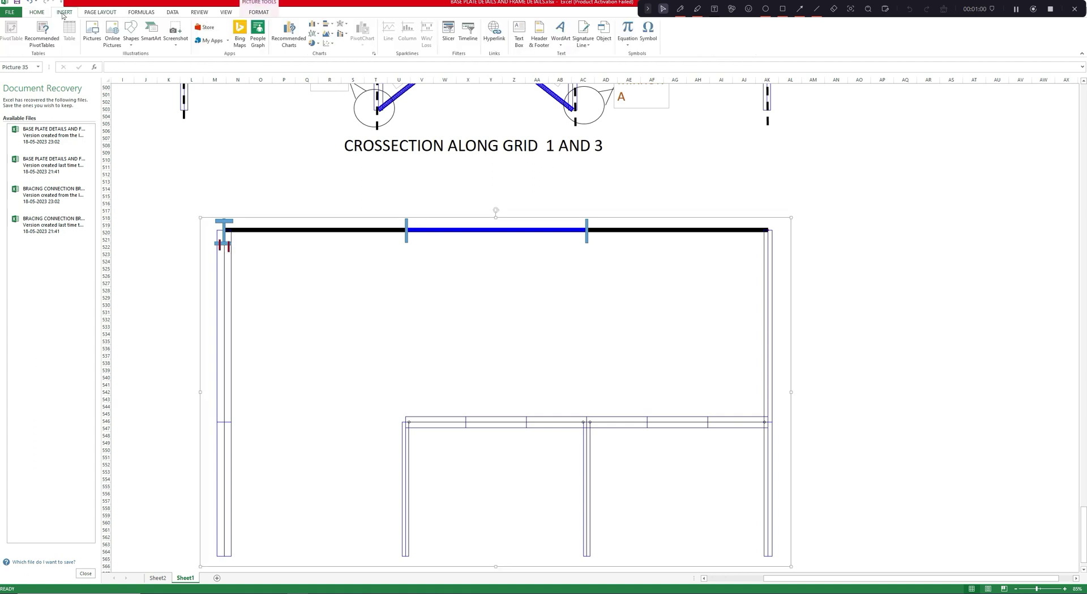
click(130, 45)
click(127, 111)
click(222, 245)
key(ctrl+z)
key(Escape)
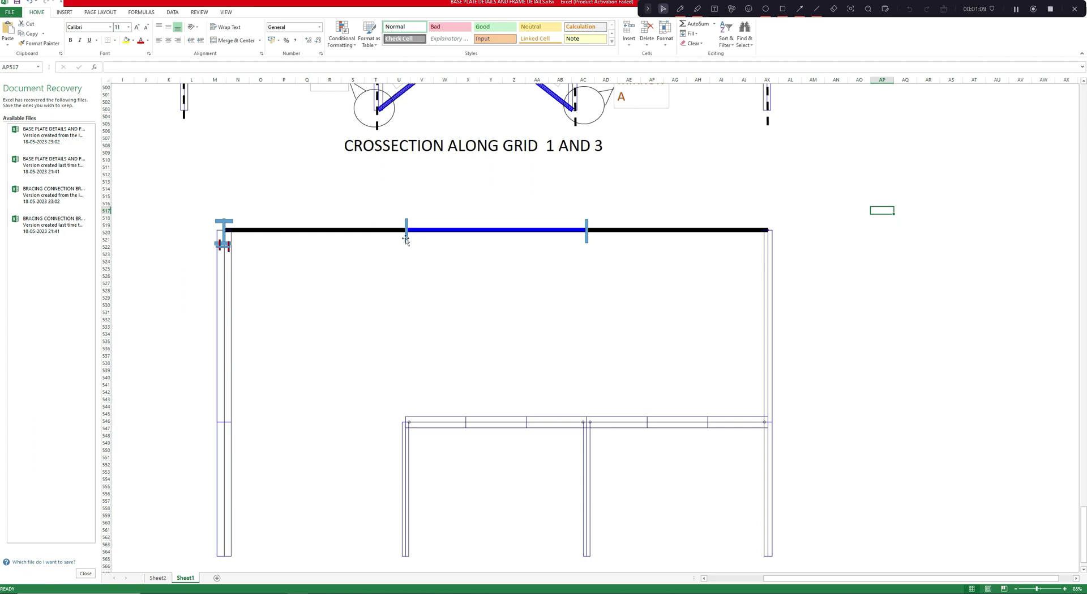
- Copy the horizontal flange rectangle onto the upper and lower ends of both uprights at the blue middle beam
click(232, 221)
right_click(227, 221)
key(Escape)
click(915, 225)
right_click(916, 225)
click(927, 263)
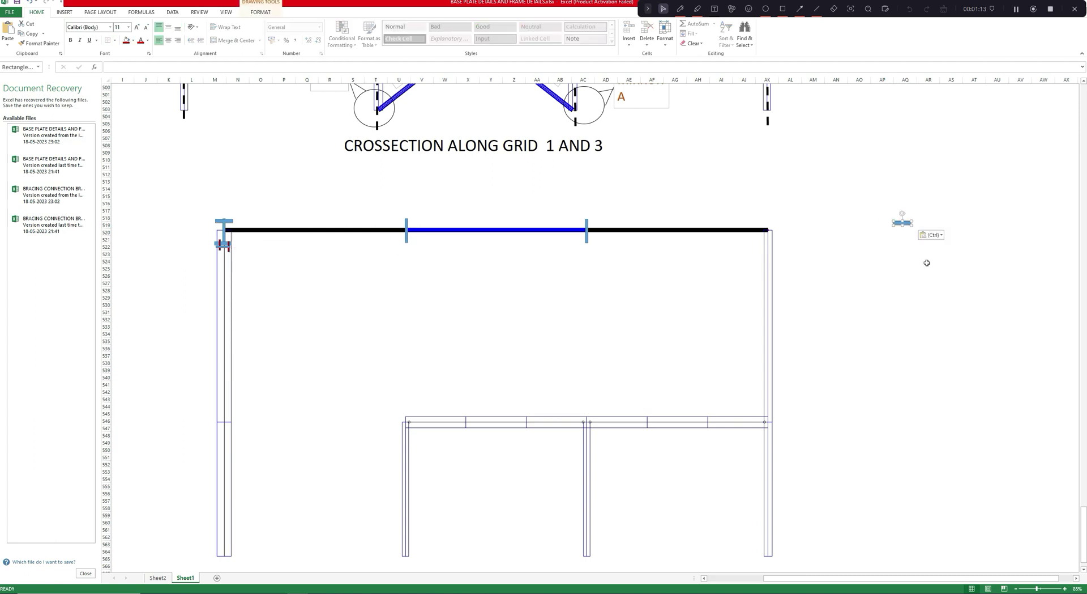
key(ctrl+v)
key(ctrl+v)
drag(914, 234, 408, 217)
mouse_move(921, 238)
mouse_down()
mouse_move(763, 257)
mouse_move(597, 247)
mouse_move(910, 222)
mouse_move(593, 217)
mouse_up()
click(879, 254)
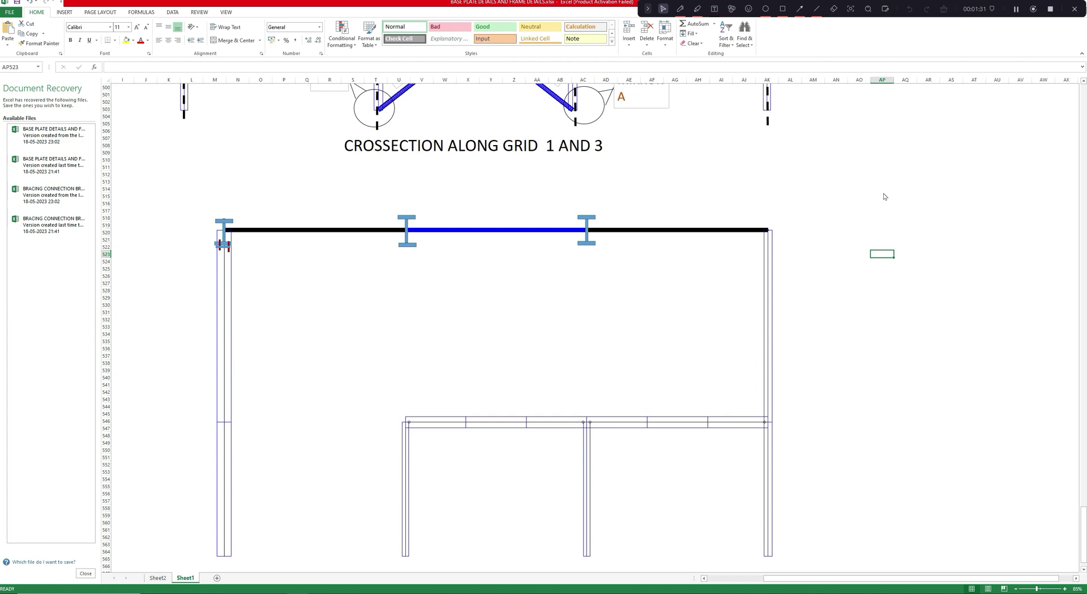
- Draw an upright end plate rectangle about 1.15 cm high and 0.19 cm wide at the right end of the top beam
click(64, 12)
click(131, 35)
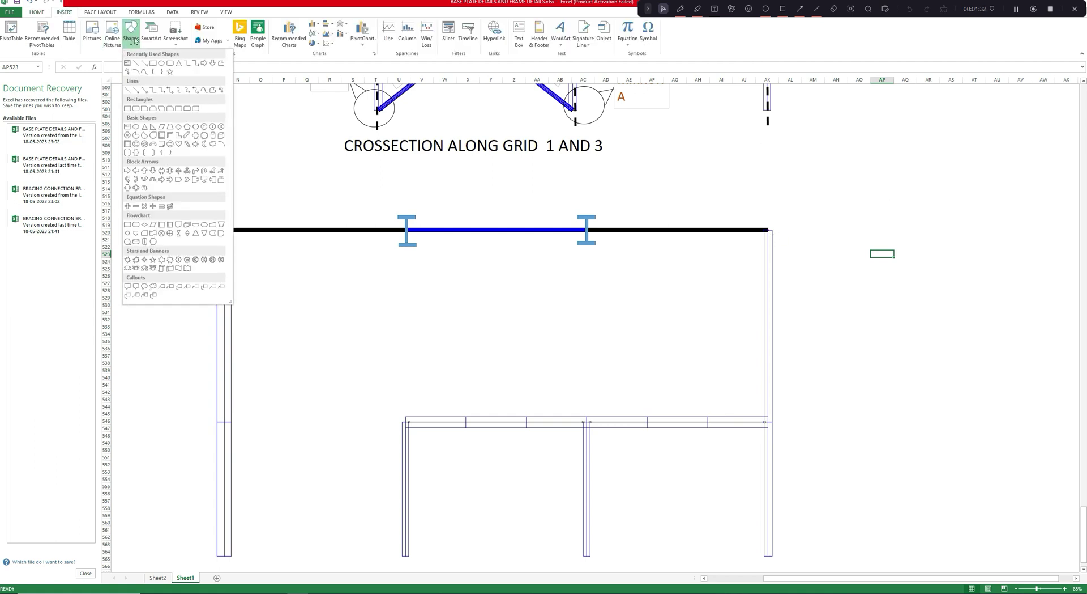
click(128, 108)
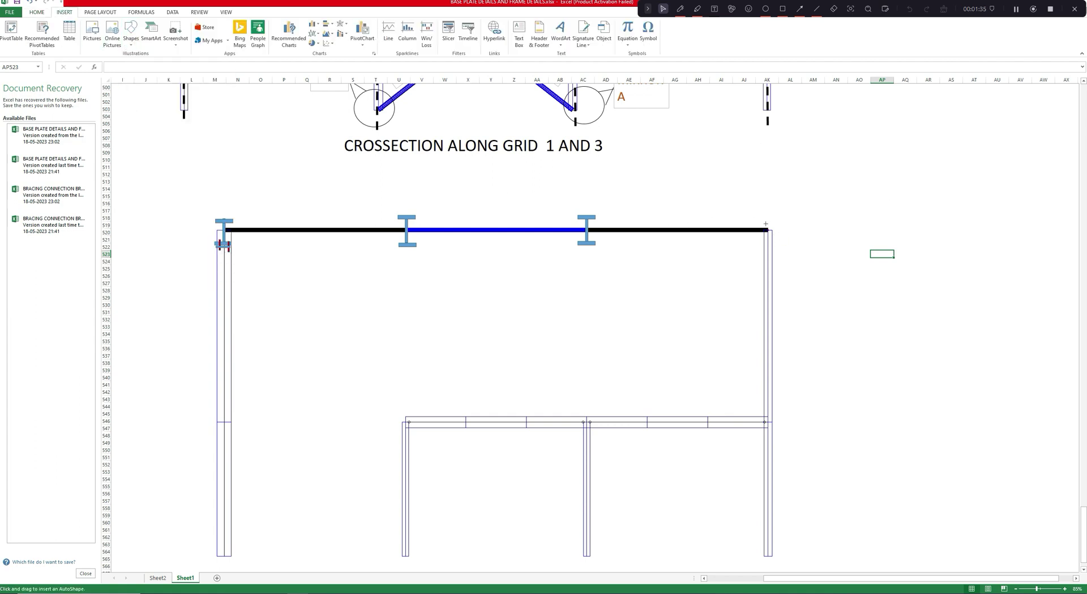
drag(767, 239, 769, 227)
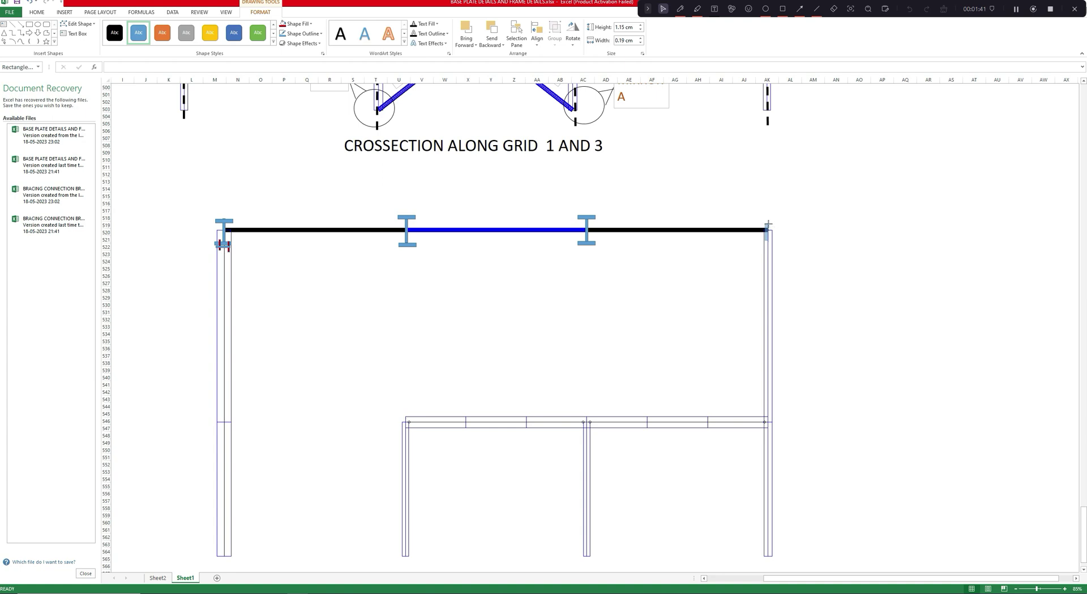
click(797, 225)
- Copy the ELP1 end plate drawing with its plate, bolt and weld notes to the area beside the new elevation
drag(1083, 524, 1080, 482)
right_click(849, 153)
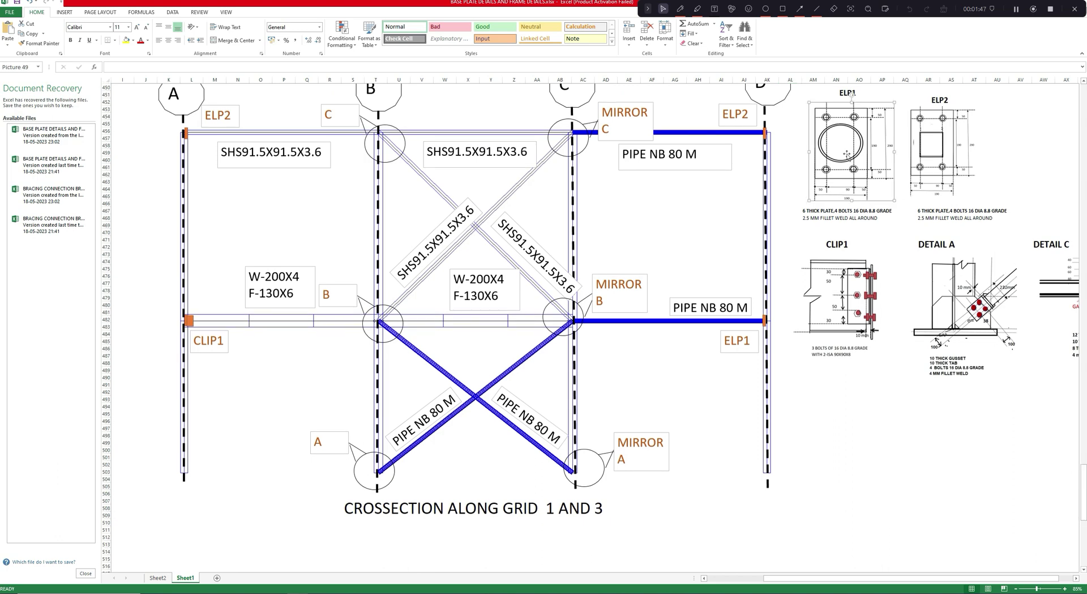
click(863, 170)
drag(787, 101, 893, 223)
key(ctrl+c)
drag(1085, 491, 1085, 520)
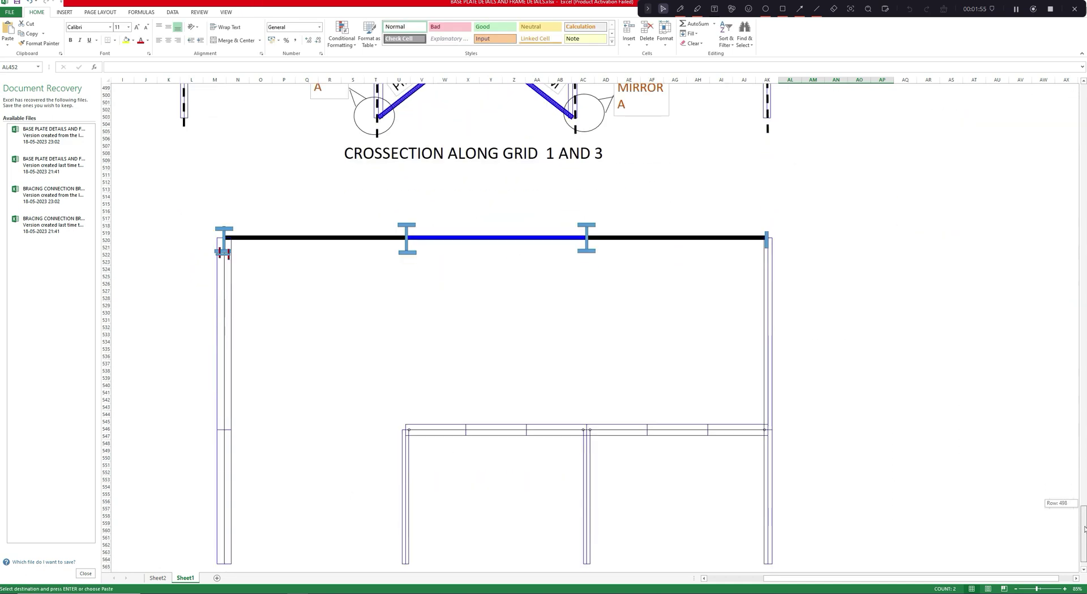
click(832, 246)
right_click(831, 246)
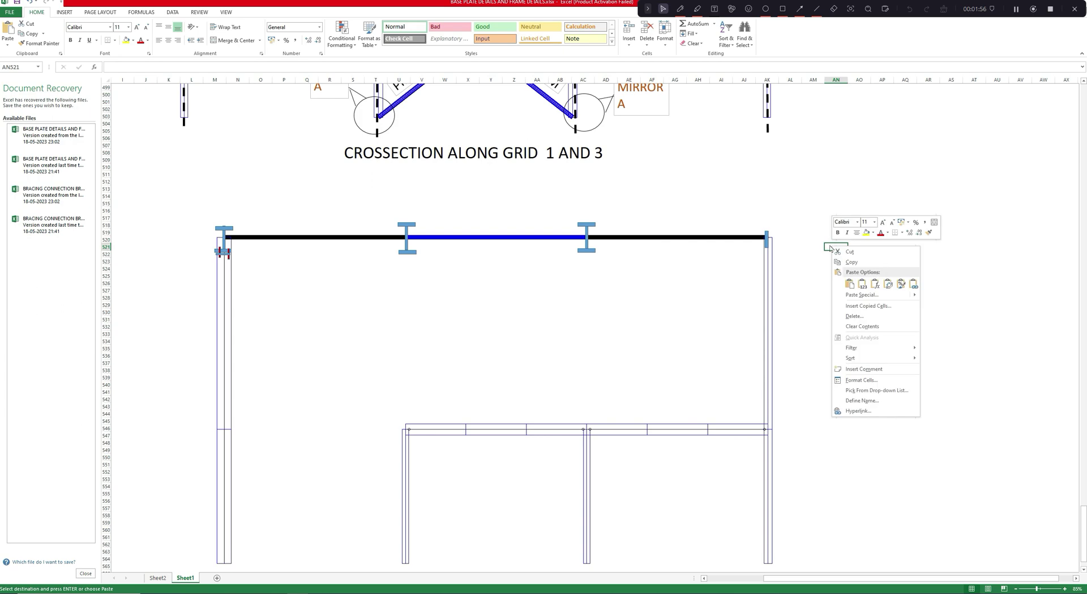
click(849, 281)
click(805, 286)
click(860, 238)
- Copy the ELP1 heading from the grid 1 and 3 details and paste it above the copied end plate drawing
drag(1080, 498, 1080, 450)
click(848, 345)
right_click(847, 345)
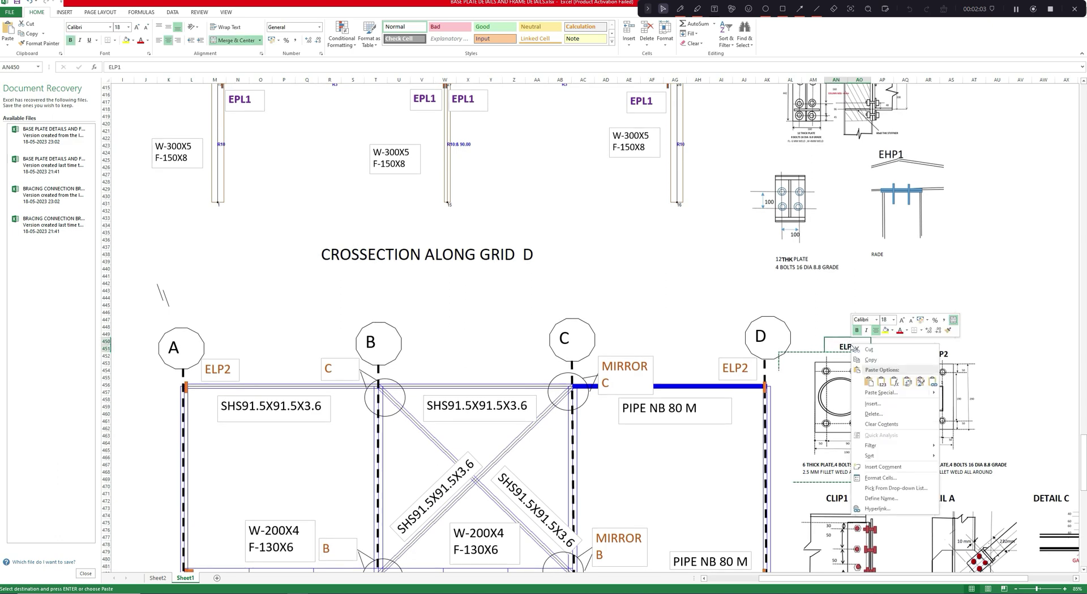
click(866, 360)
drag(1083, 485, 1084, 521)
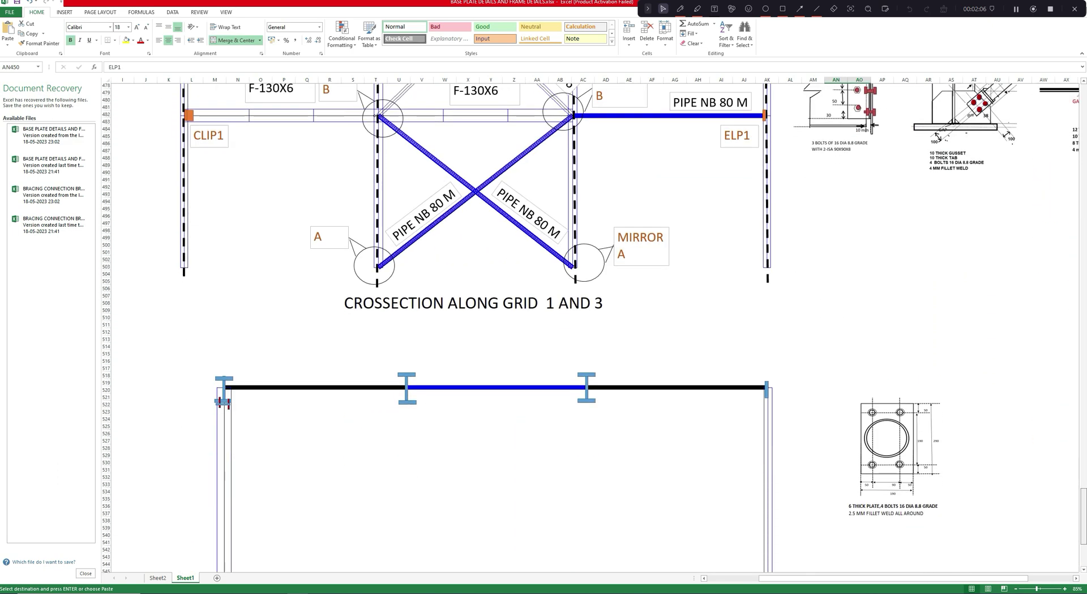
click(870, 386)
right_click(867, 386)
click(886, 422)
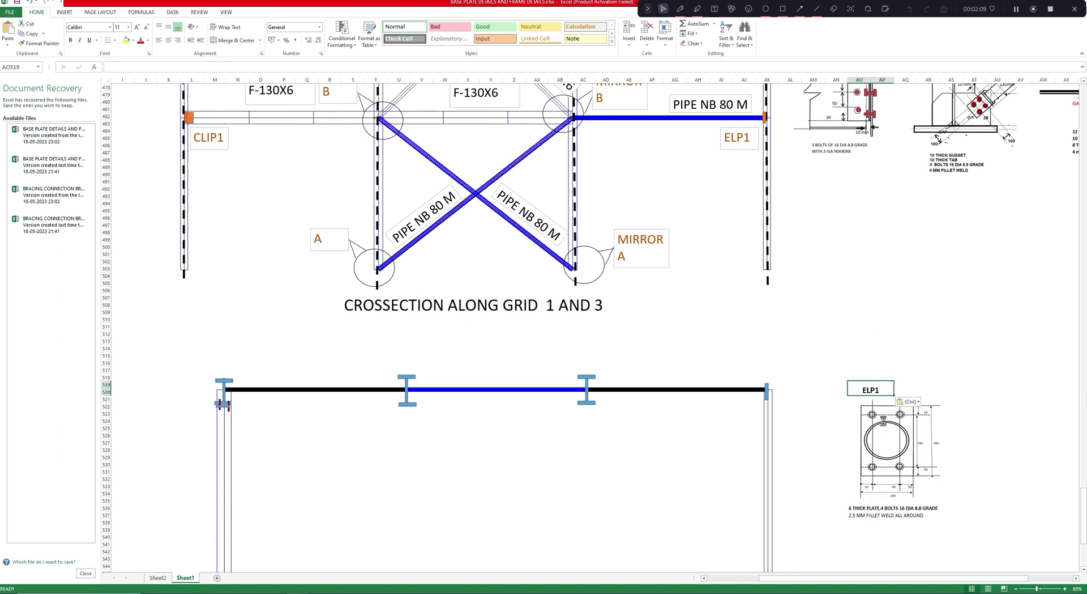
click(813, 464)
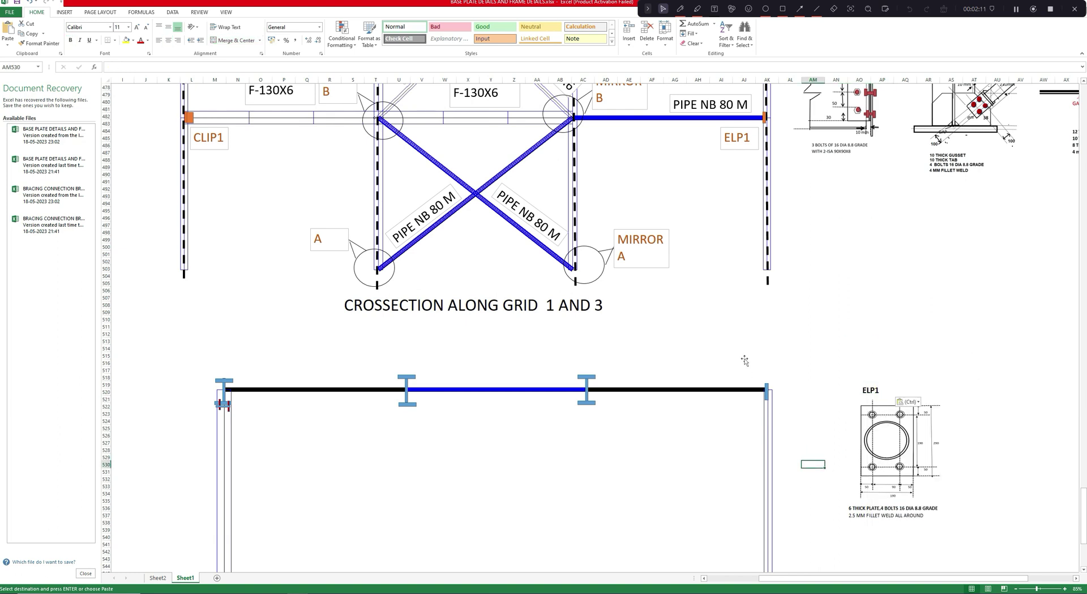
- Copy the horizontal PIPE NB 80 M label above ELP1 and place it under the right span of the new elevation's top beam
right_click(714, 96)
click(730, 112)
right_click(842, 253)
click(854, 285)
drag(855, 250, 715, 402)
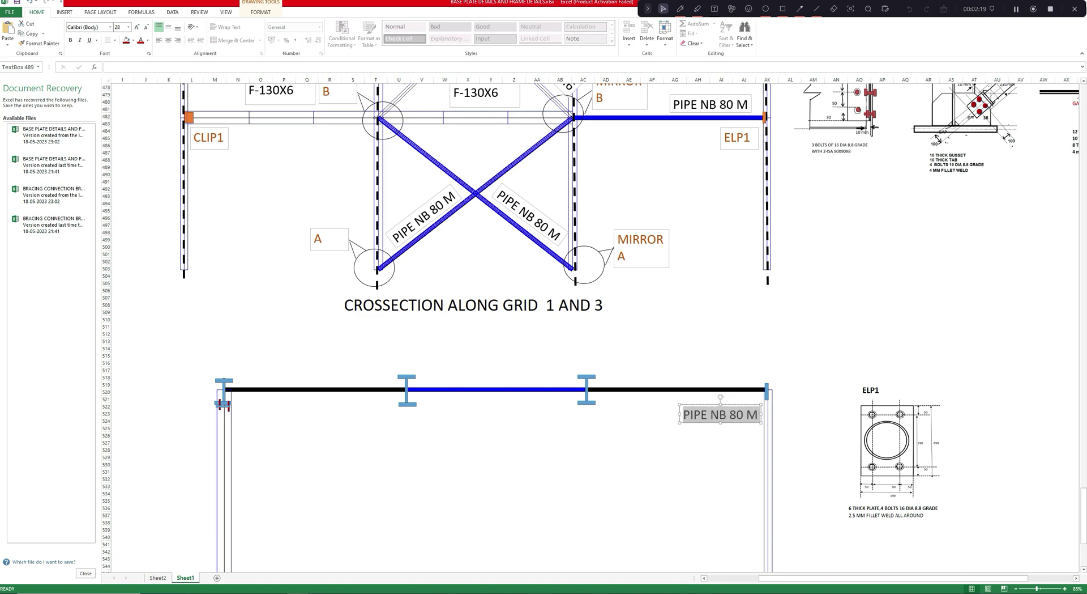
drag(713, 405, 681, 397)
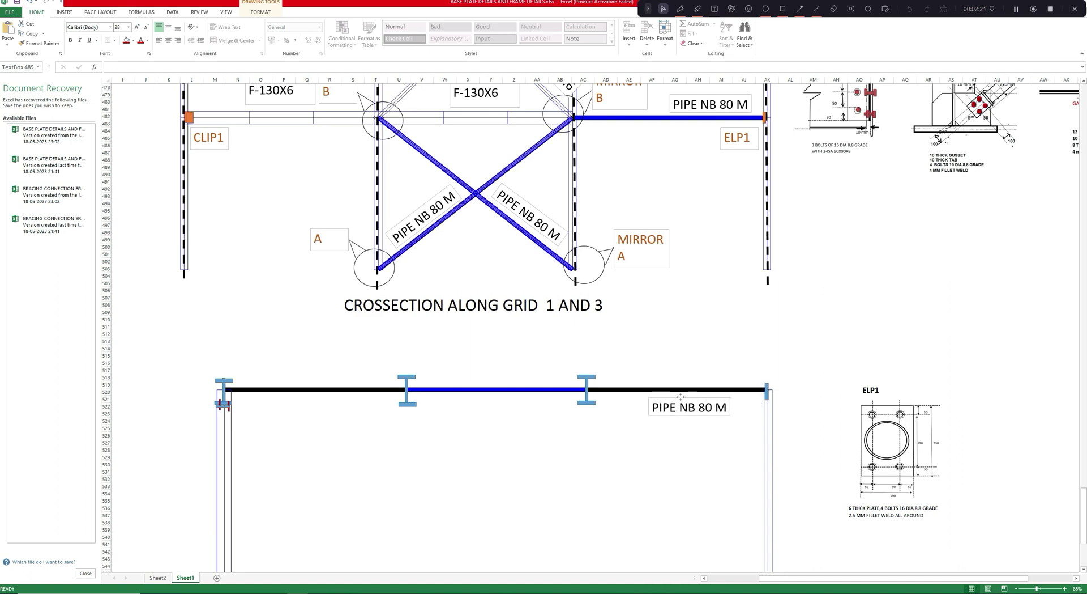
- Switch to STAAD.Pro and check the section properties assigned to the elevation's members, before returning to the Excel sheet
key(alt+Tab)
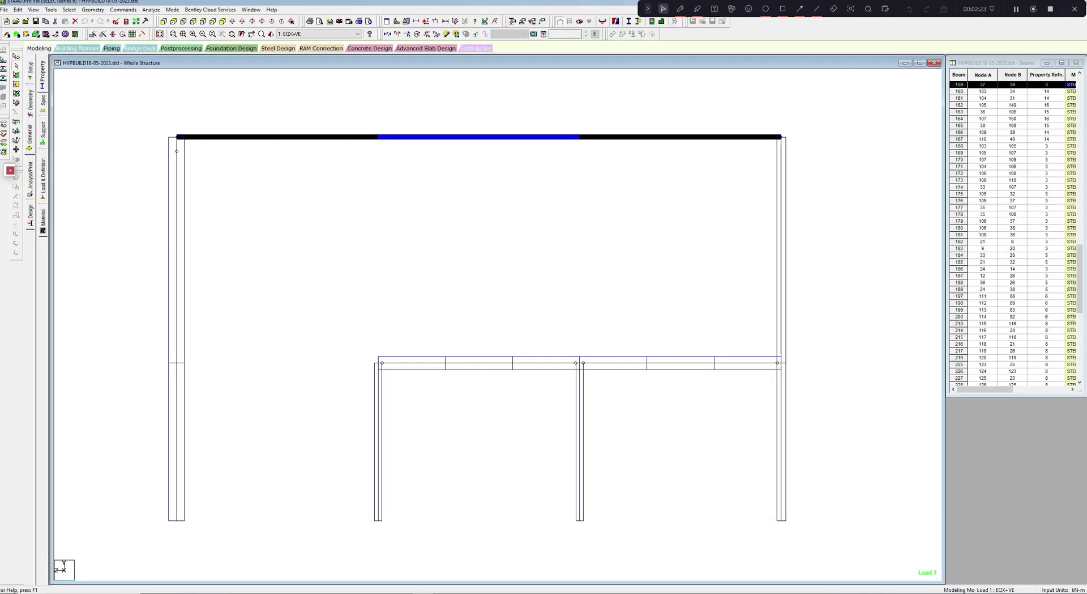
click(42, 76)
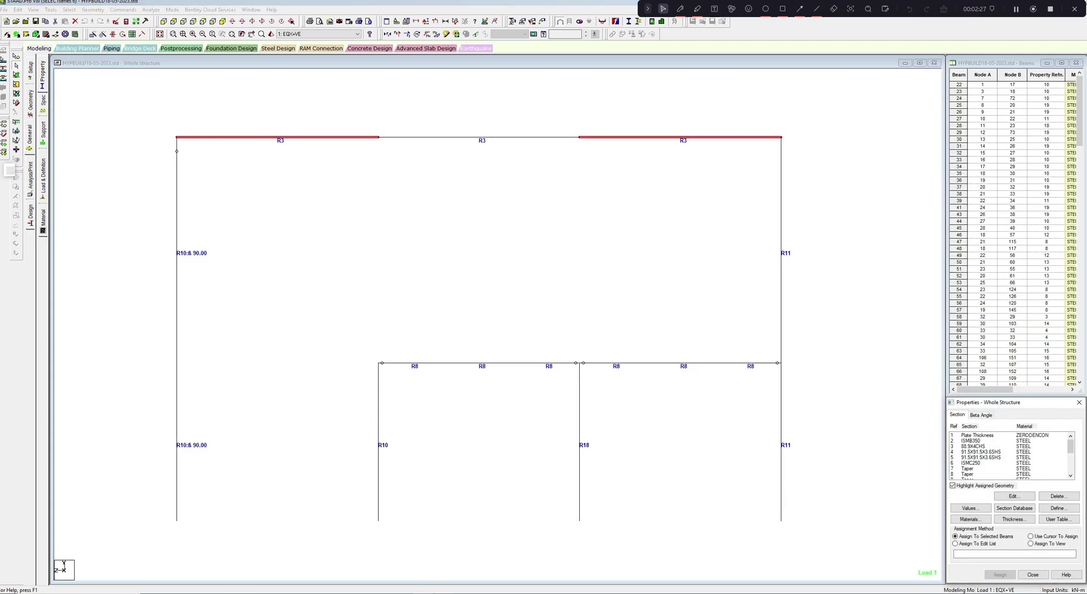
key(alt+Tab)
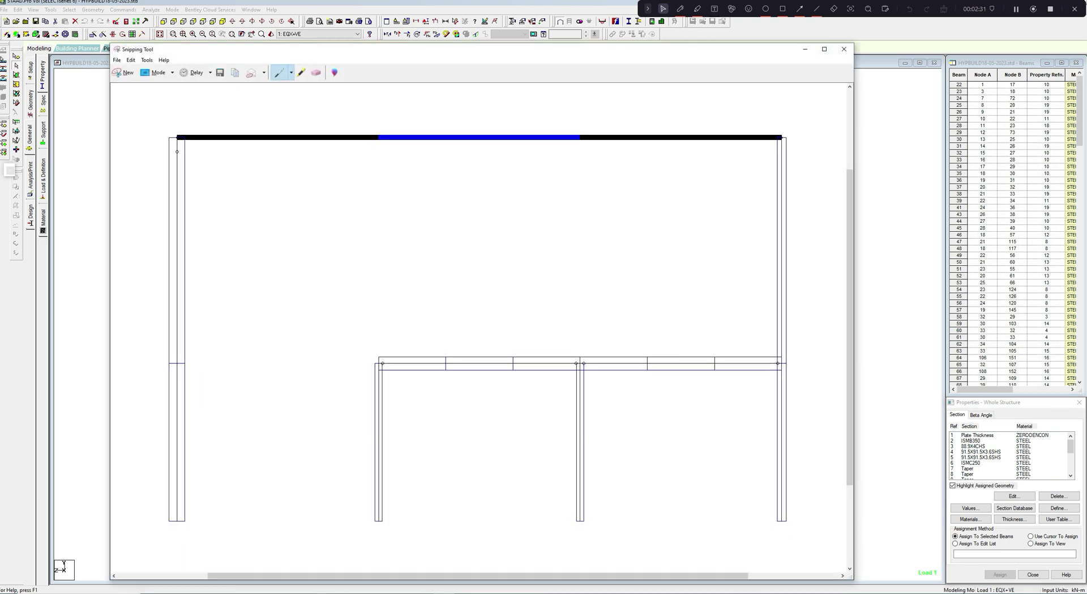
key(alt+Tab)
- Copy the PIPE NB 80 M label under the middle and left spans of the new elevation's top beam
click(678, 407)
right_click(671, 417)
key(Escape)
right_click(675, 333)
click(694, 368)
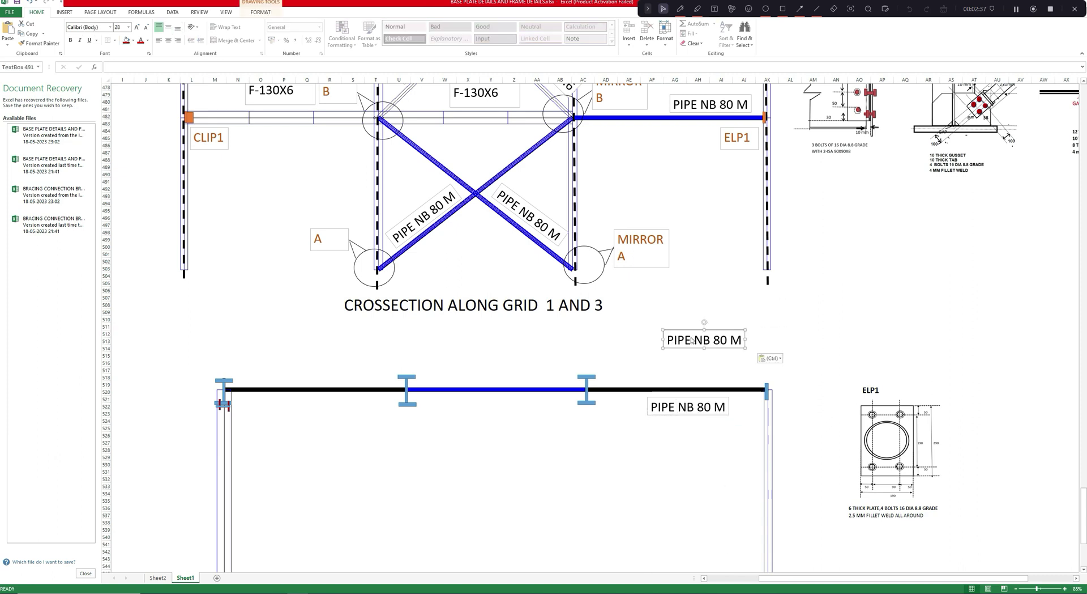
drag(683, 326, 475, 390)
right_click(667, 317)
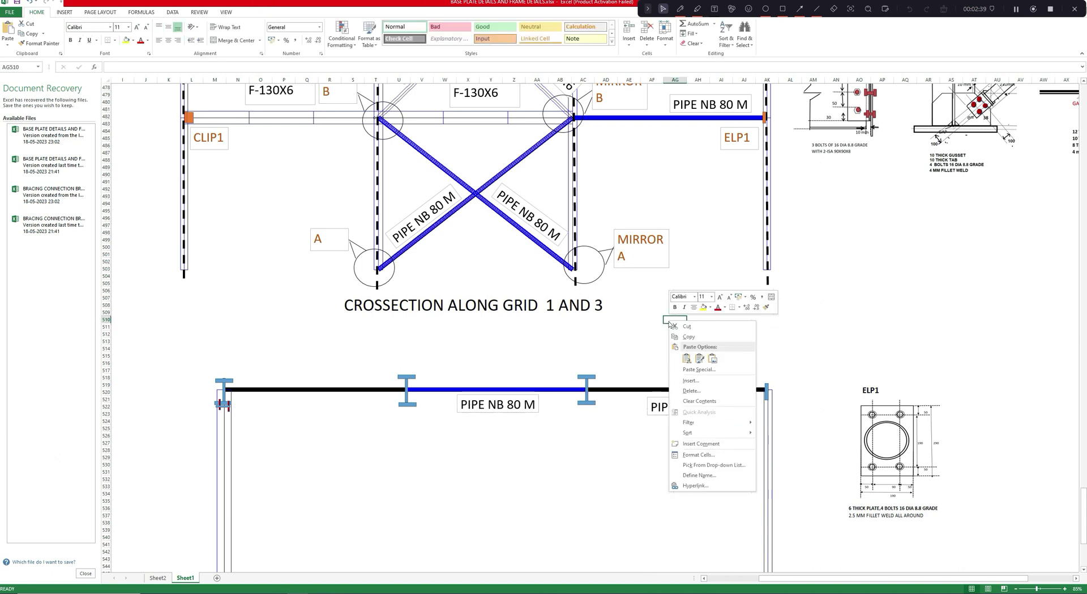
click(686, 354)
drag(683, 317, 300, 399)
- Copy the CLIP1 detail with its heading and bolt notes and paste it below the ELP1 detail beside the new elevation
drag(1084, 546, 1083, 558)
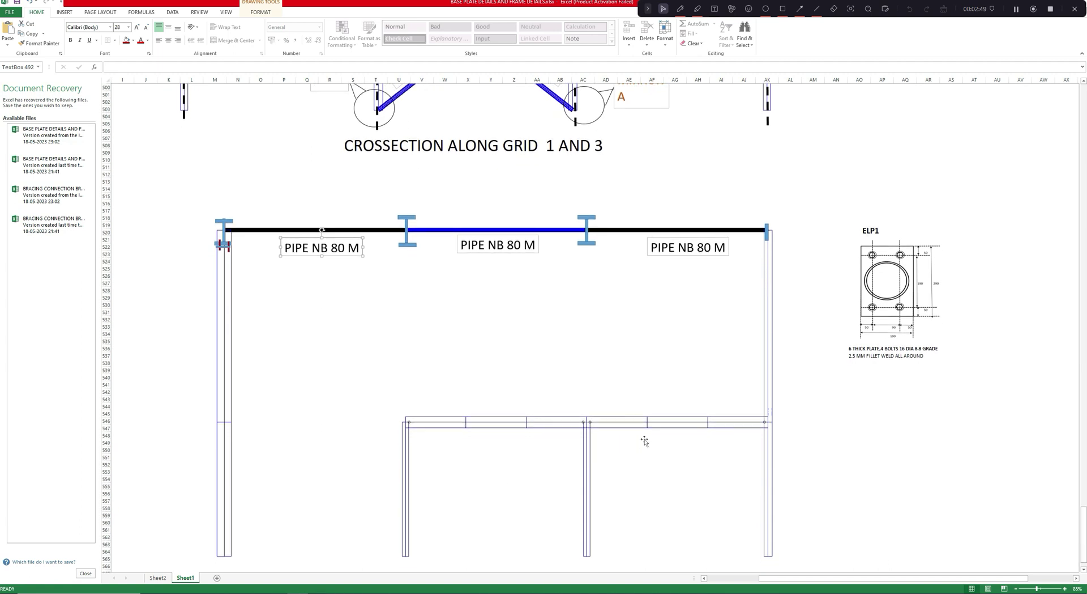
drag(1082, 528, 1079, 478)
click(838, 339)
drag(810, 295, 892, 430)
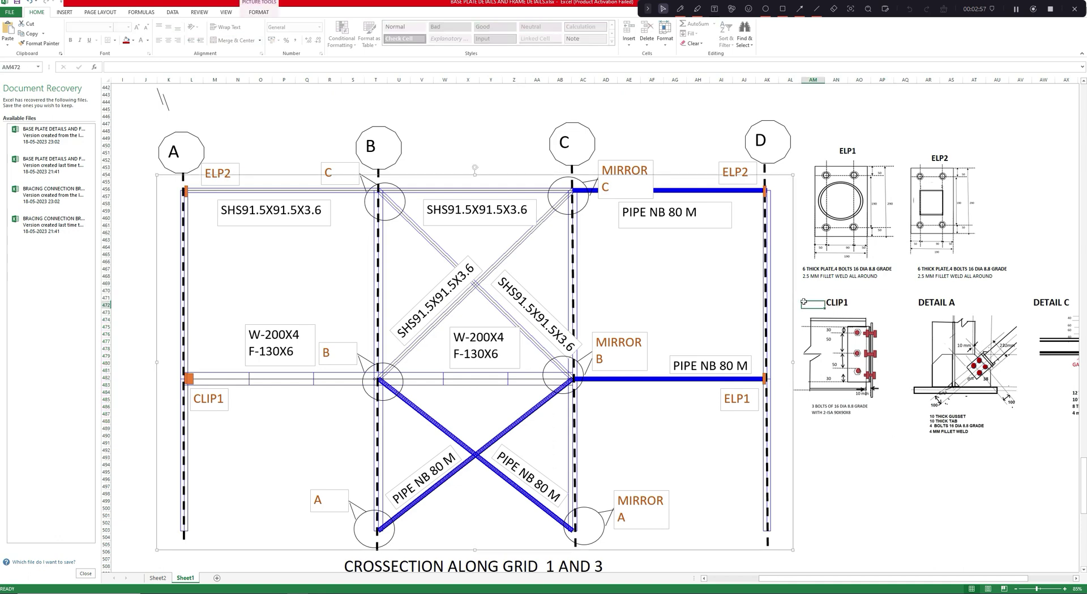
click(889, 435)
drag(889, 435, 796, 295)
right_click(797, 296)
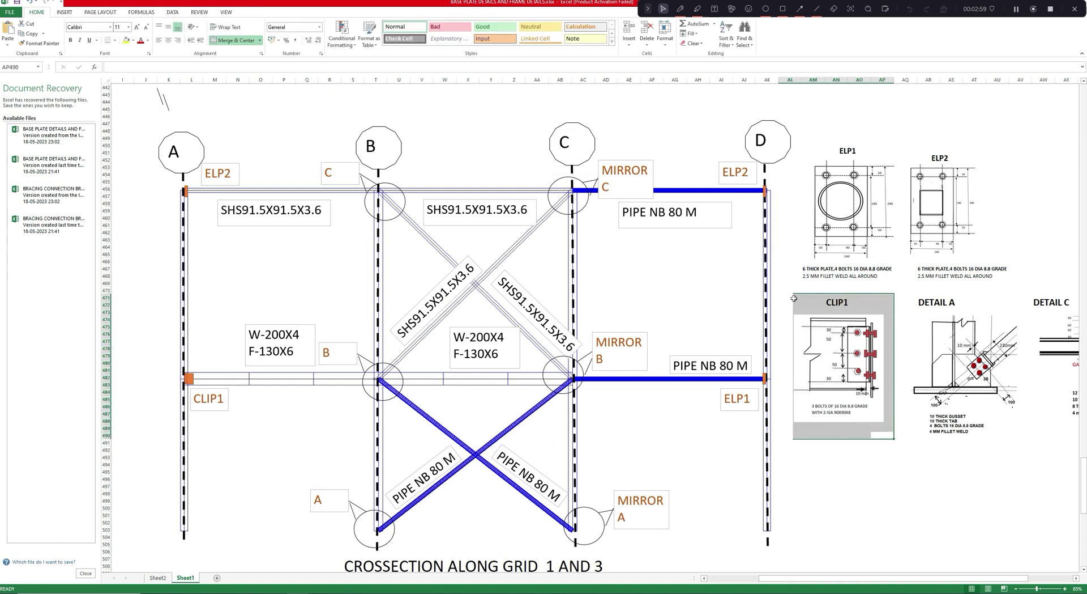
click(821, 324)
scroll(1019, 322, down, 19)
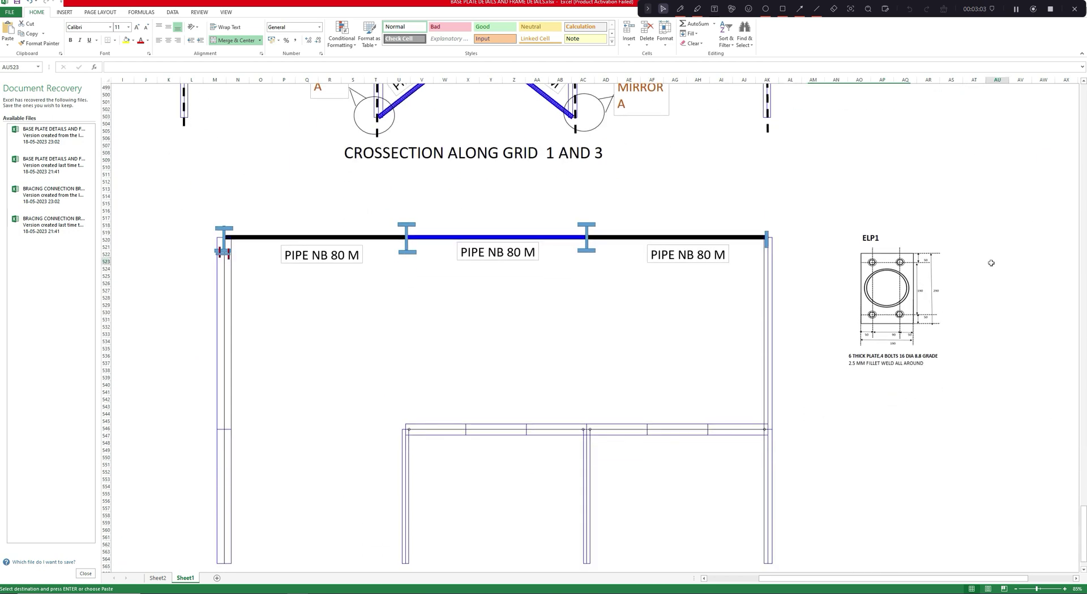
click(991, 263)
right_click(856, 392)
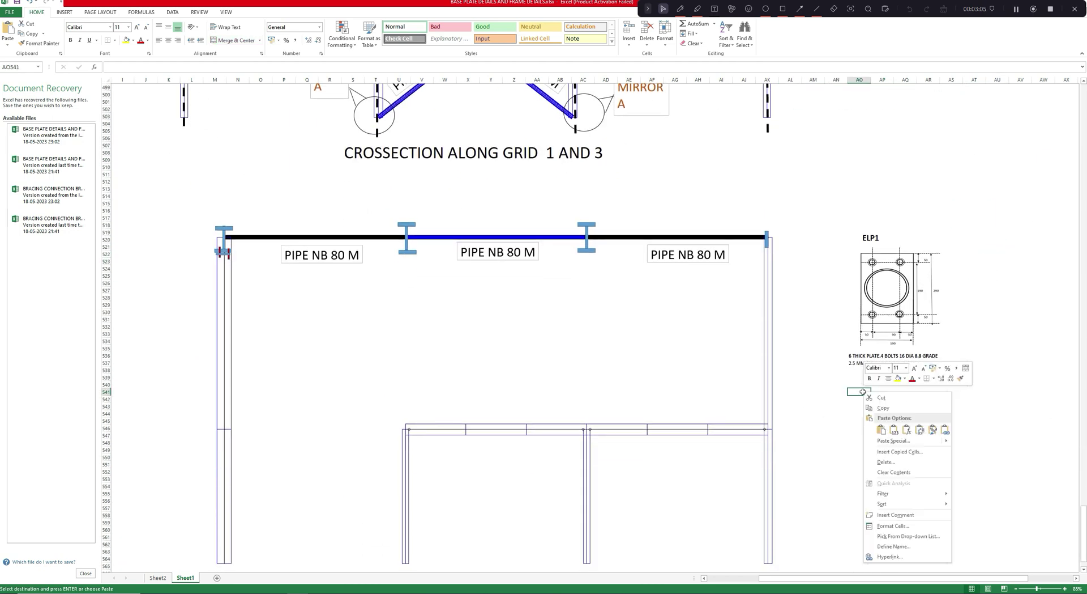
click(881, 429)
key(Delete)
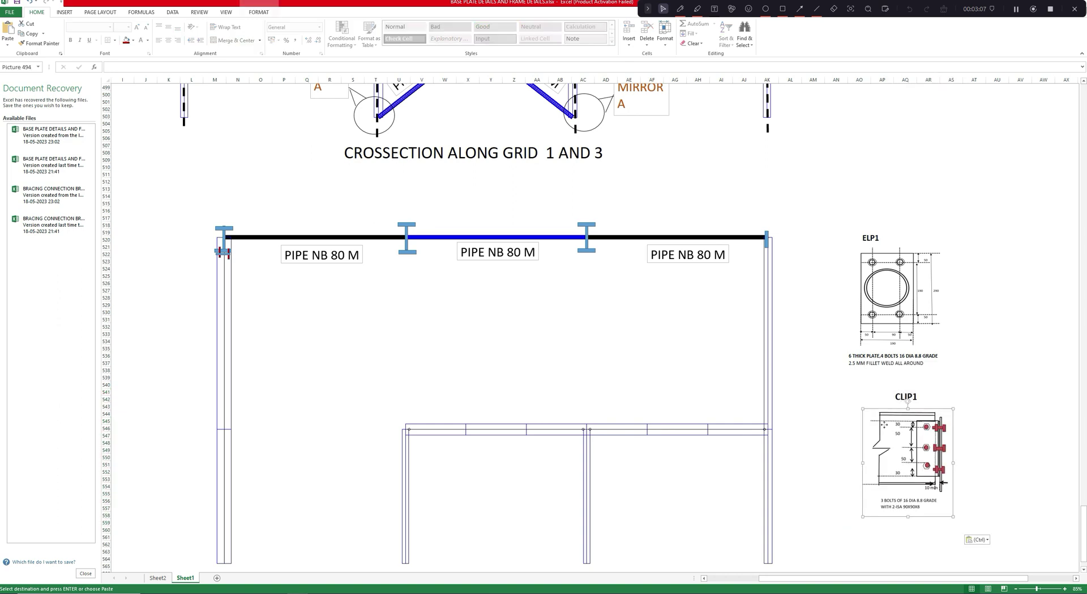
- Copy the ELP1 label from the grid 1 and 3 cross-section and place it above the right end of the new elevation's top beam
click(901, 396)
scroll(651, 138, up, 1)
scroll(976, 243, down, 1)
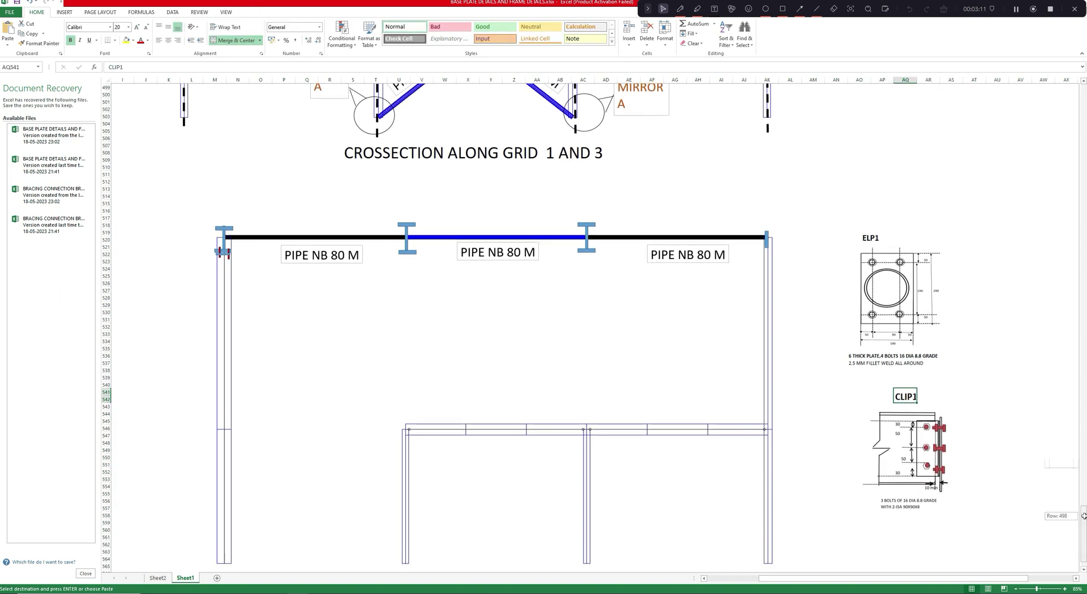
scroll(741, 136, up, 6)
click(739, 132)
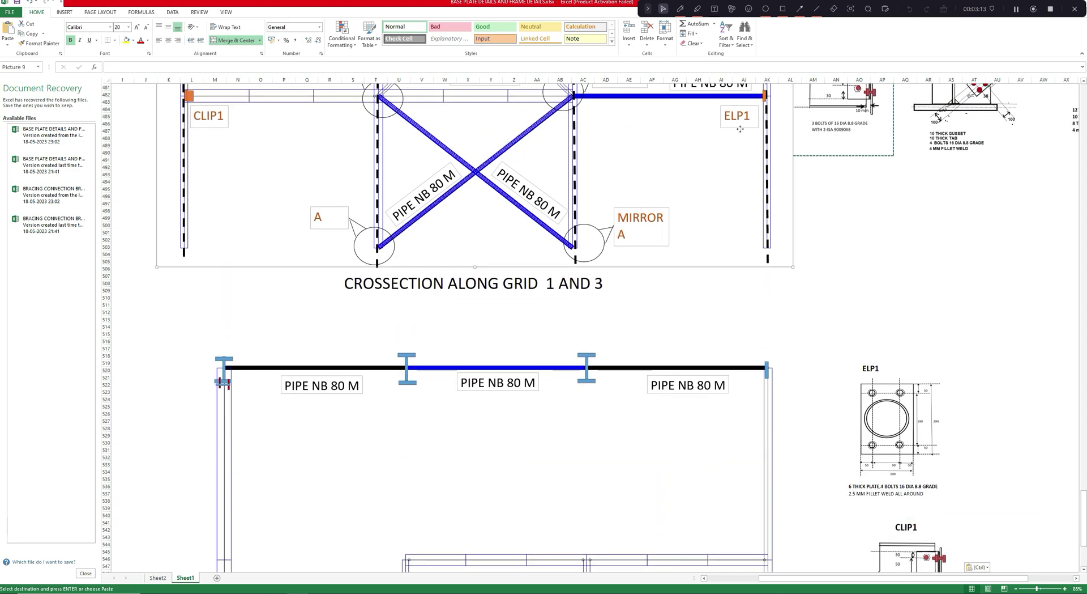
click(738, 130)
right_click(735, 130)
click(849, 251)
right_click(847, 249)
click(866, 288)
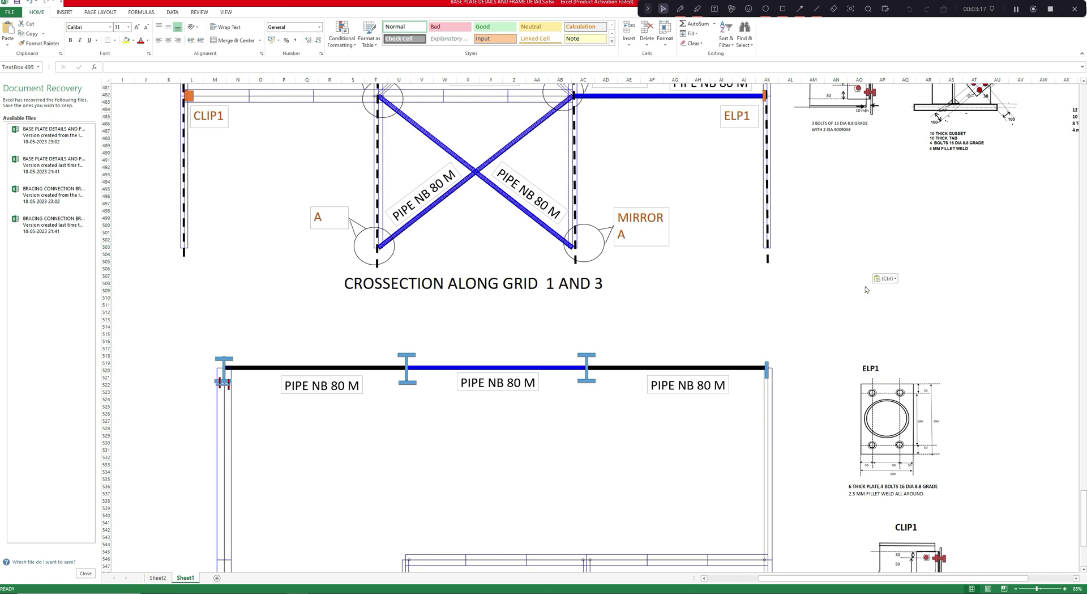
drag(837, 244, 734, 338)
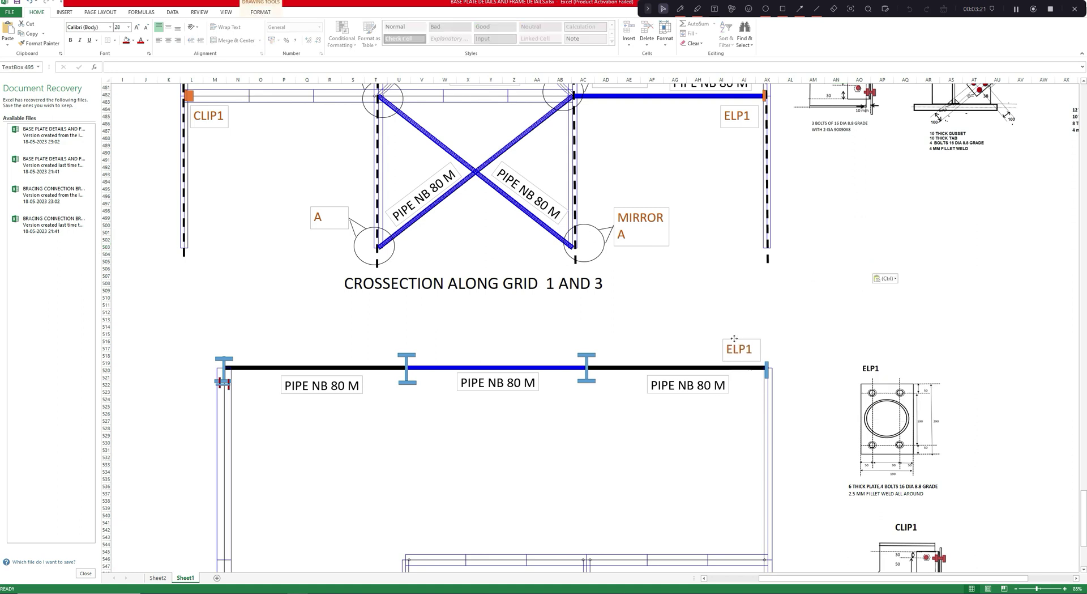
click(799, 320)
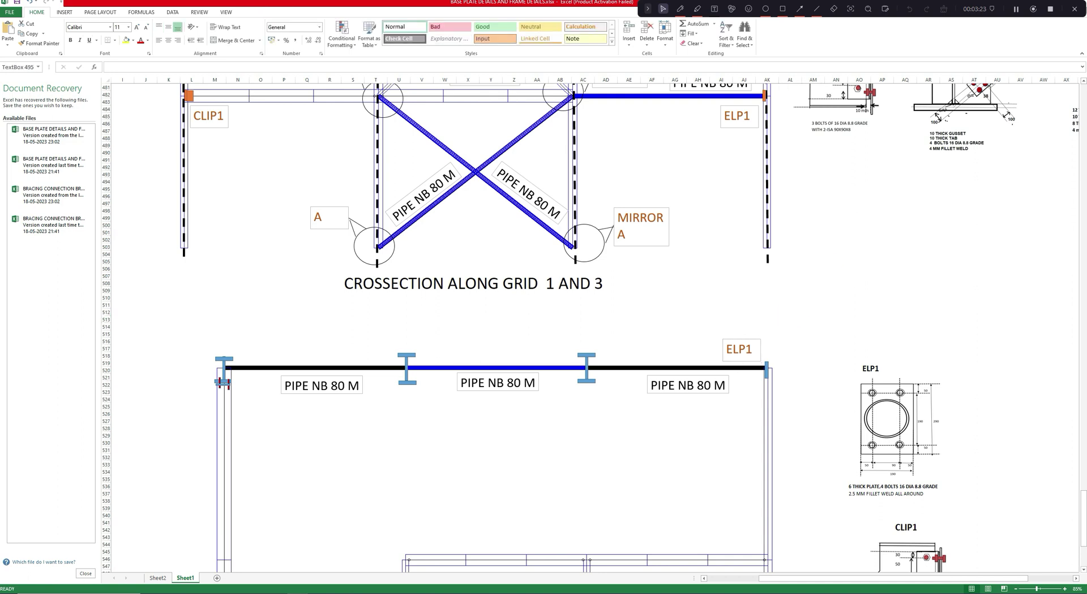
- Place another copy of the ELP1 label above the left end of the new elevation's top beam
right_click(735, 340)
right_click(829, 310)
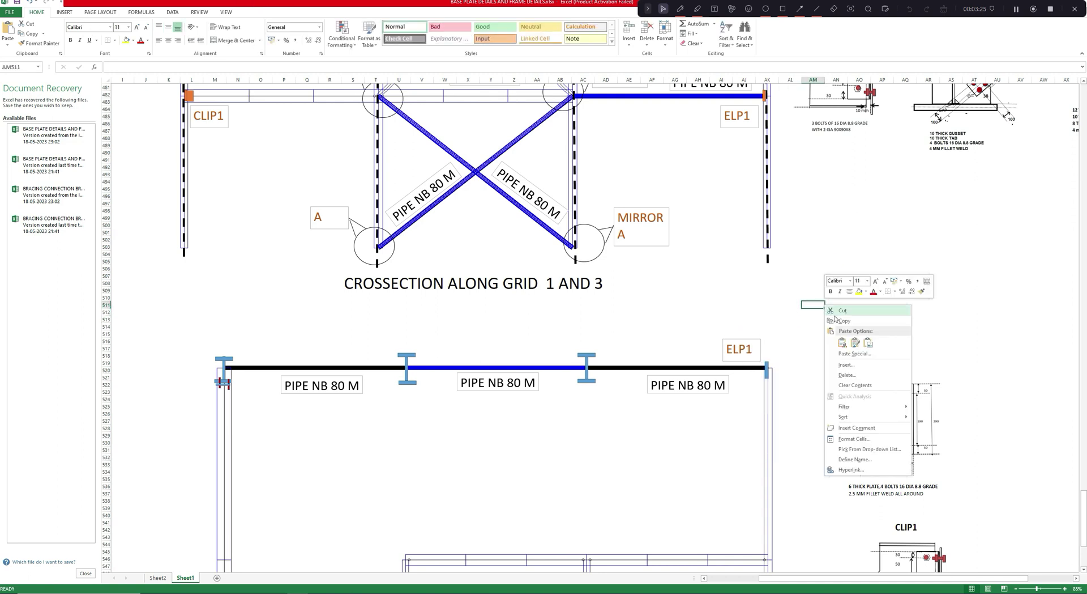
click(843, 342)
drag(814, 299, 247, 338)
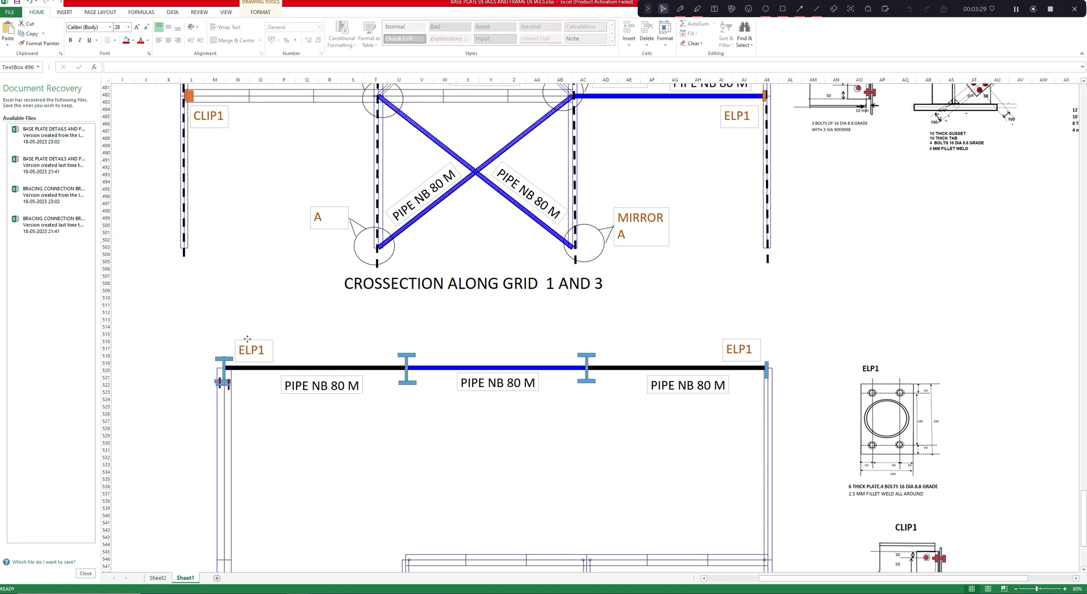
click(441, 327)
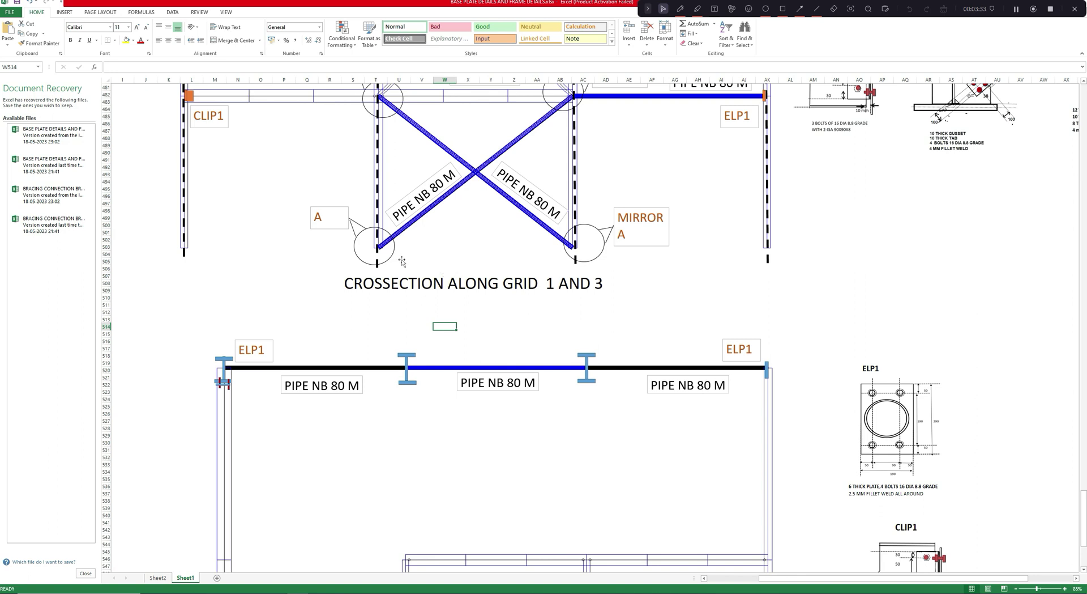
- Copy the lower-left A callout with its circle and leader lines onto the new elevation's left intermediate top-beam joint
click(365, 227)
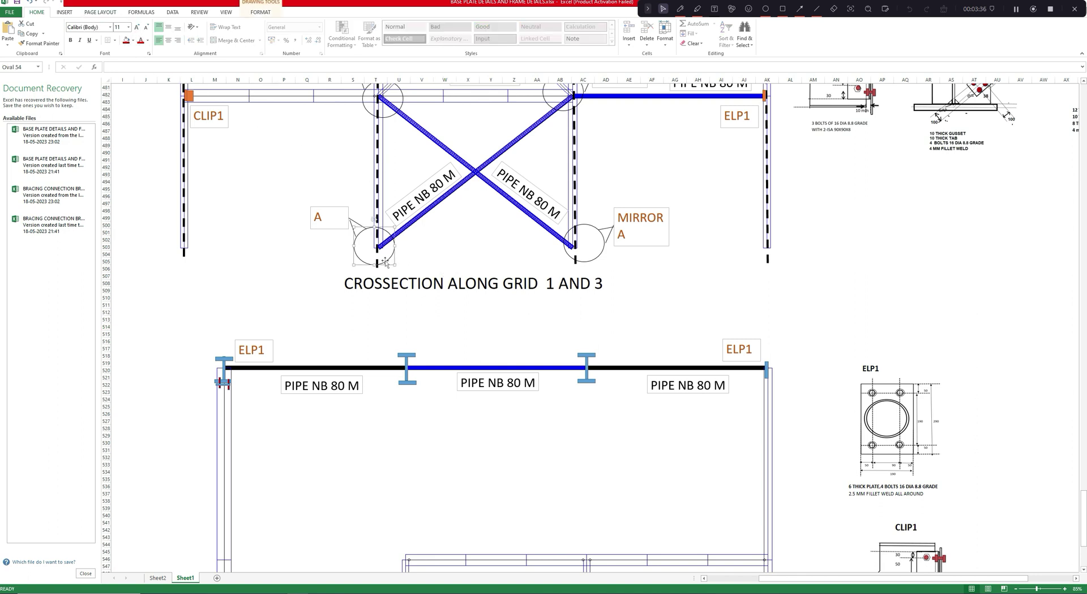
click(357, 233)
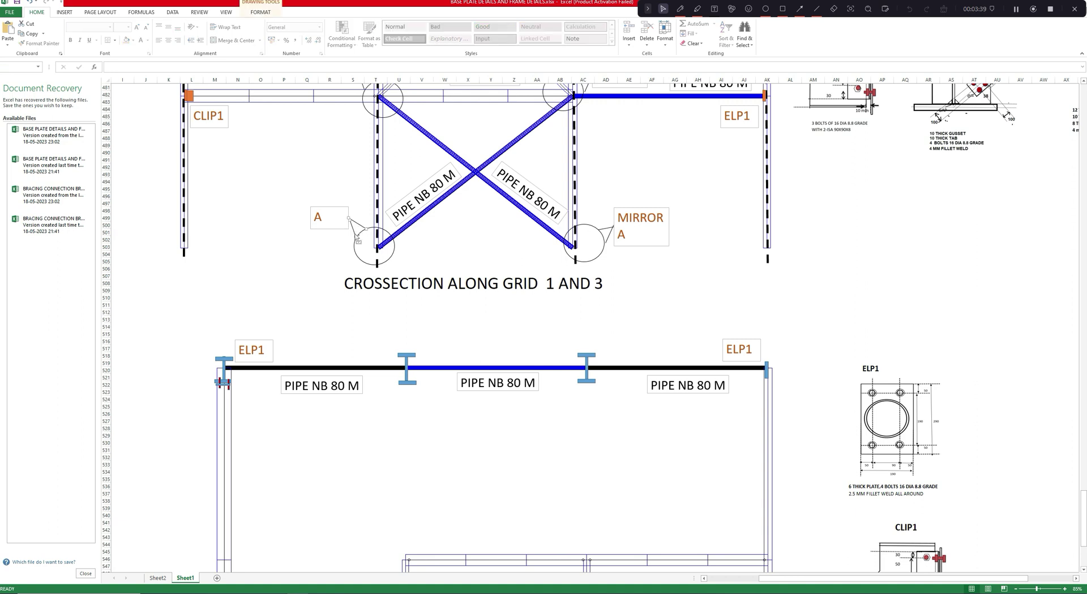
click(357, 239)
click(352, 238)
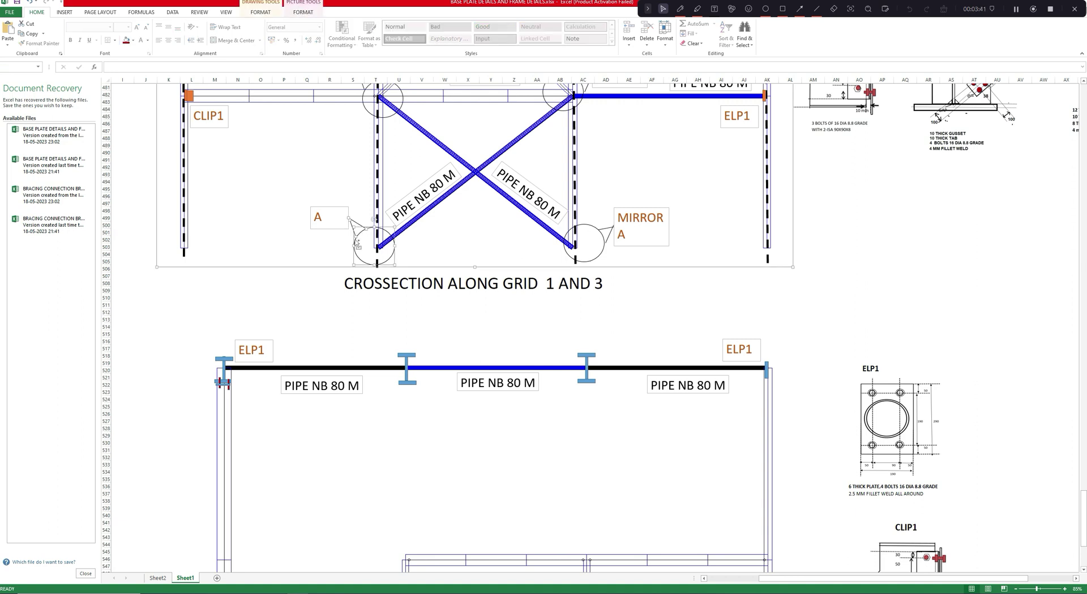
click(350, 232)
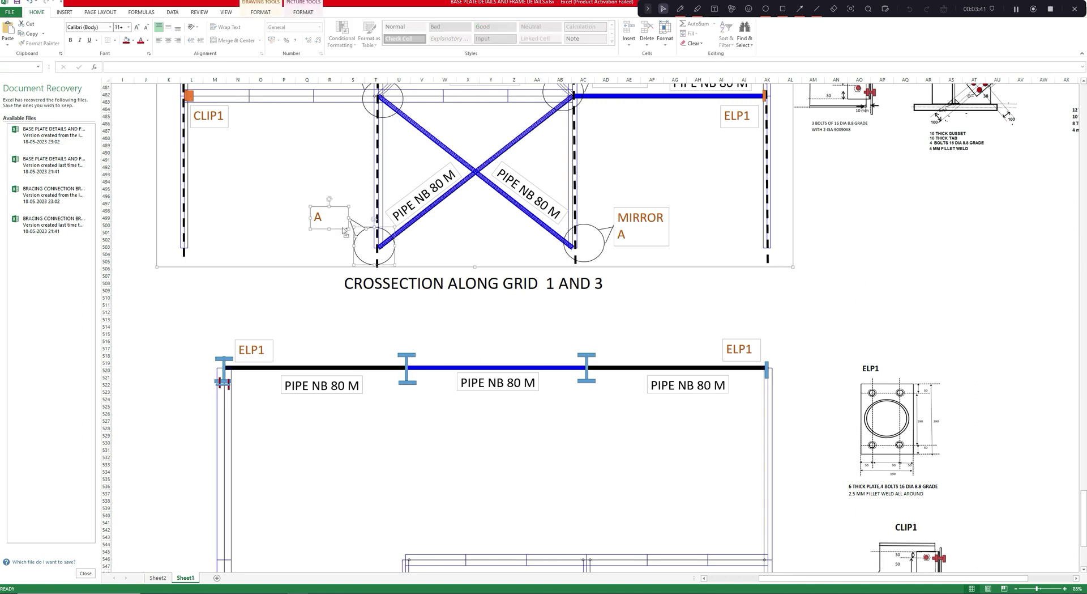
ctrl+click(446, 267)
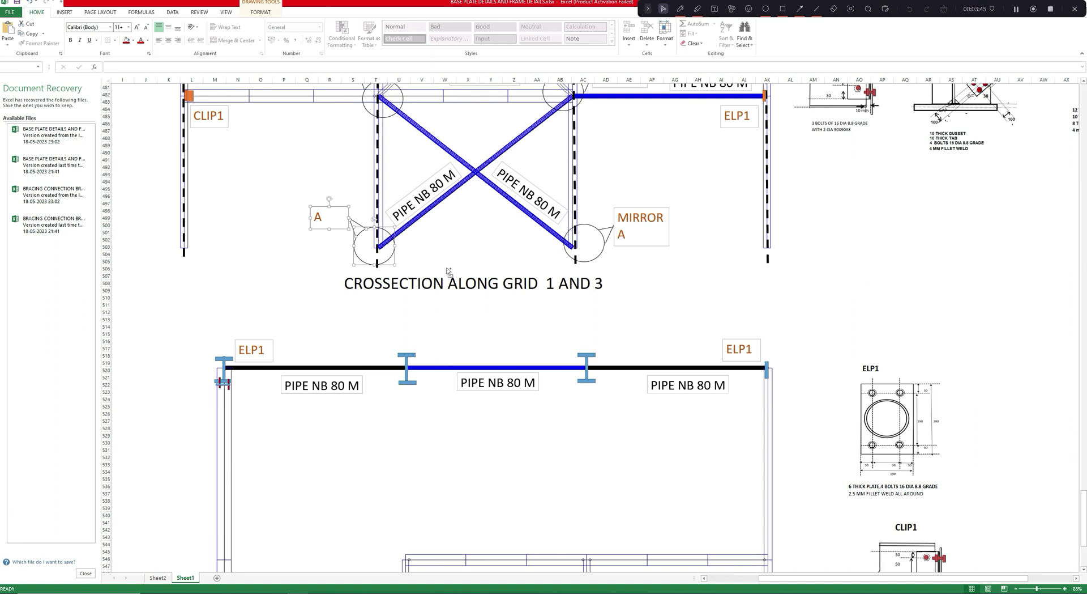
right_click(677, 321)
click(684, 352)
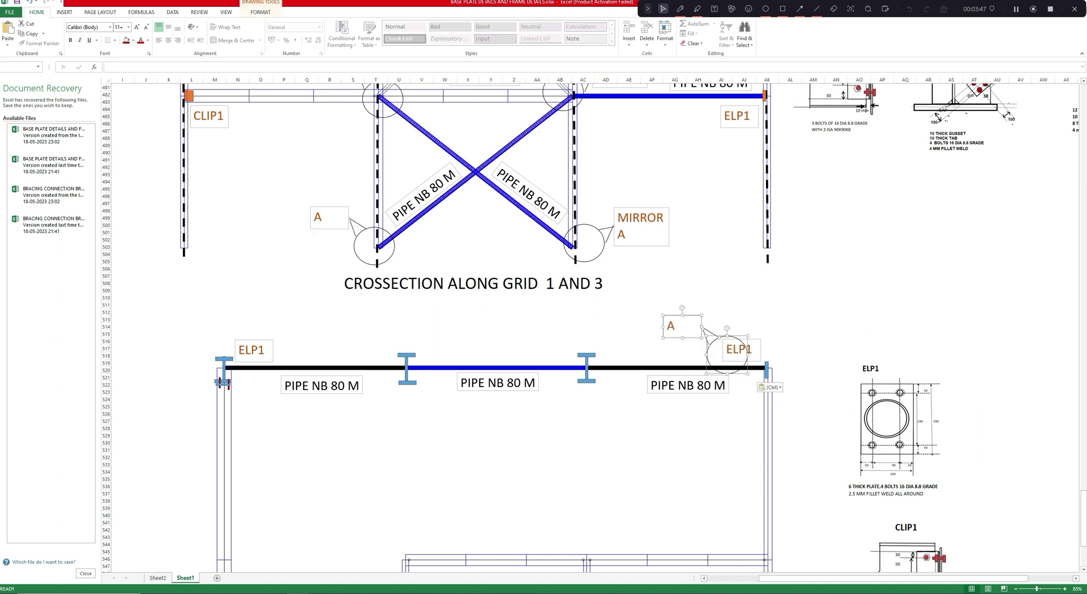
drag(710, 334, 401, 352)
- Change the copied callout's text to "Refer to Roof Detail" and enlarge its text box so the text fits on two lines
double_click(361, 344)
text(Re)
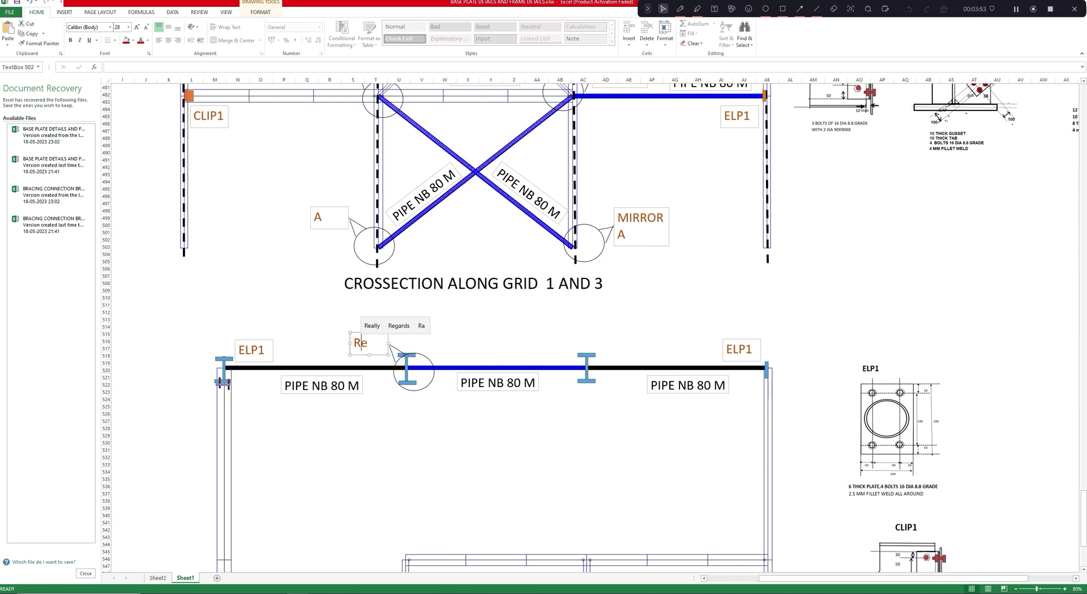
text(fer)
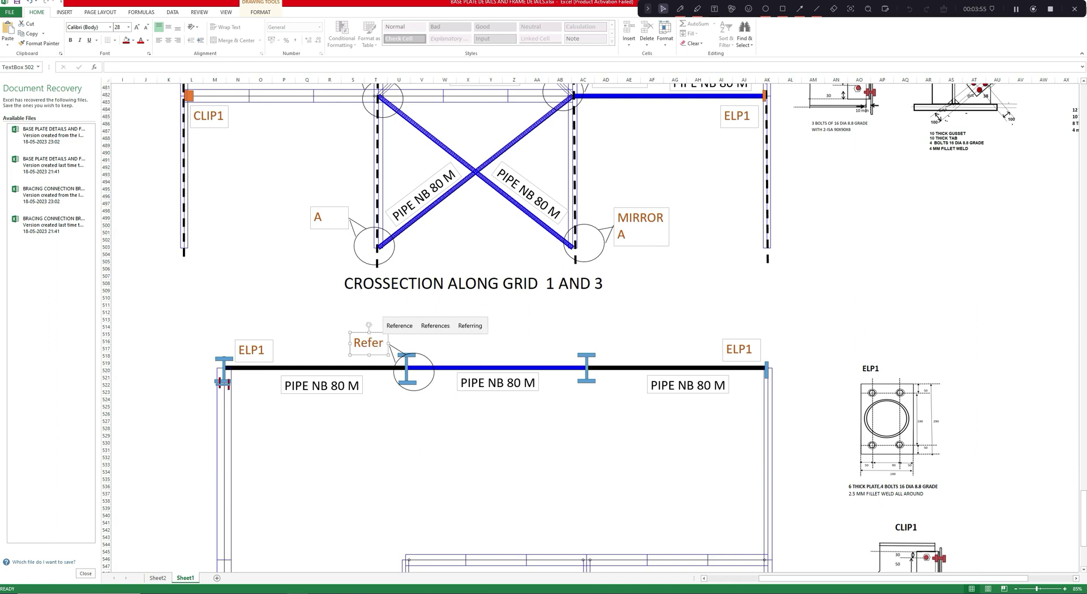
text( to)
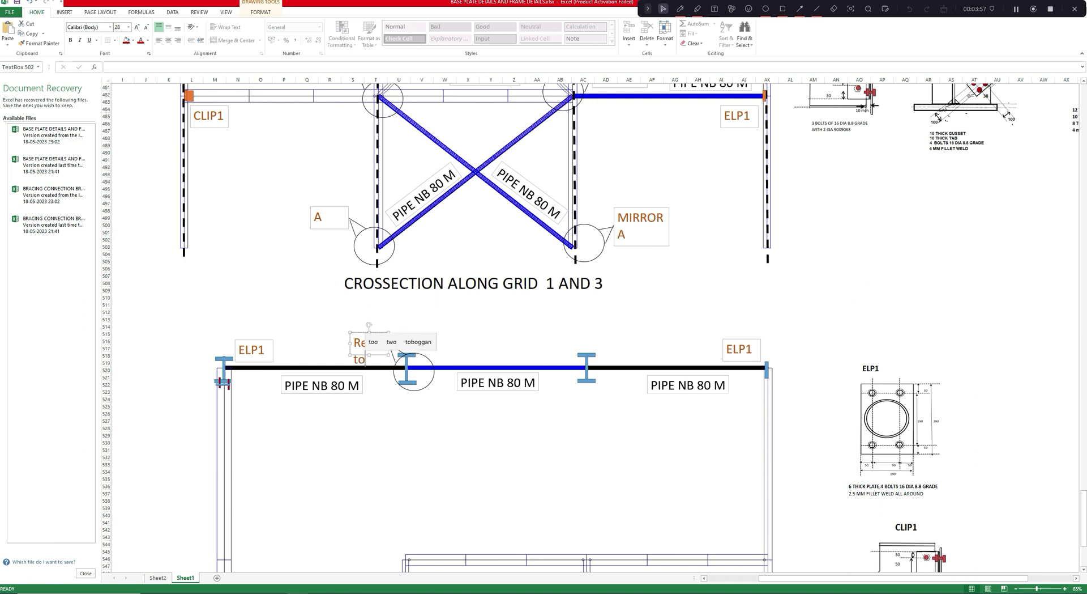
text( Ro)
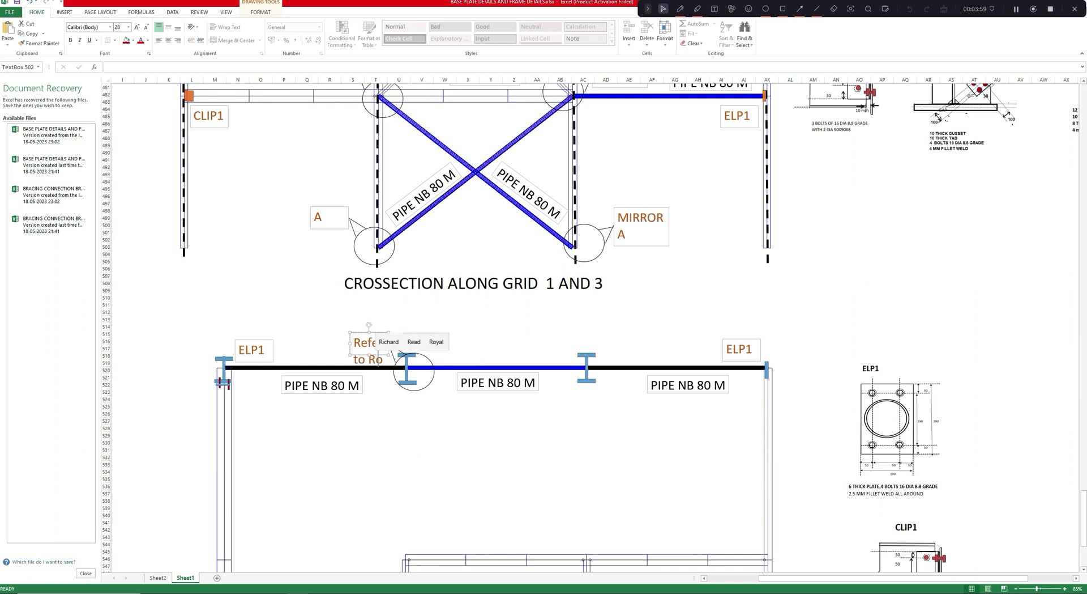
text(of Deta)
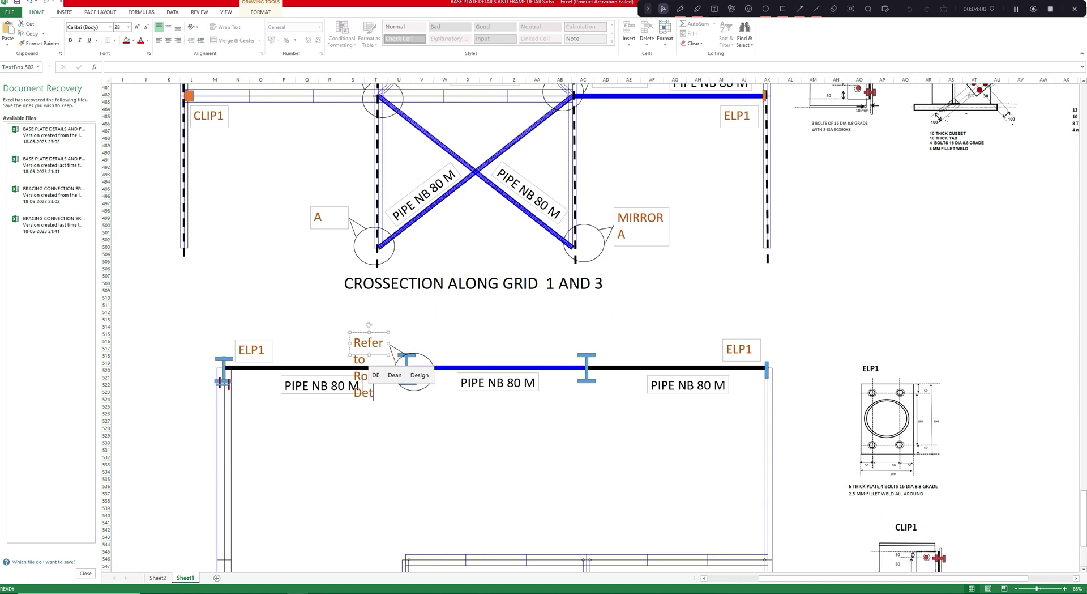
text(il)
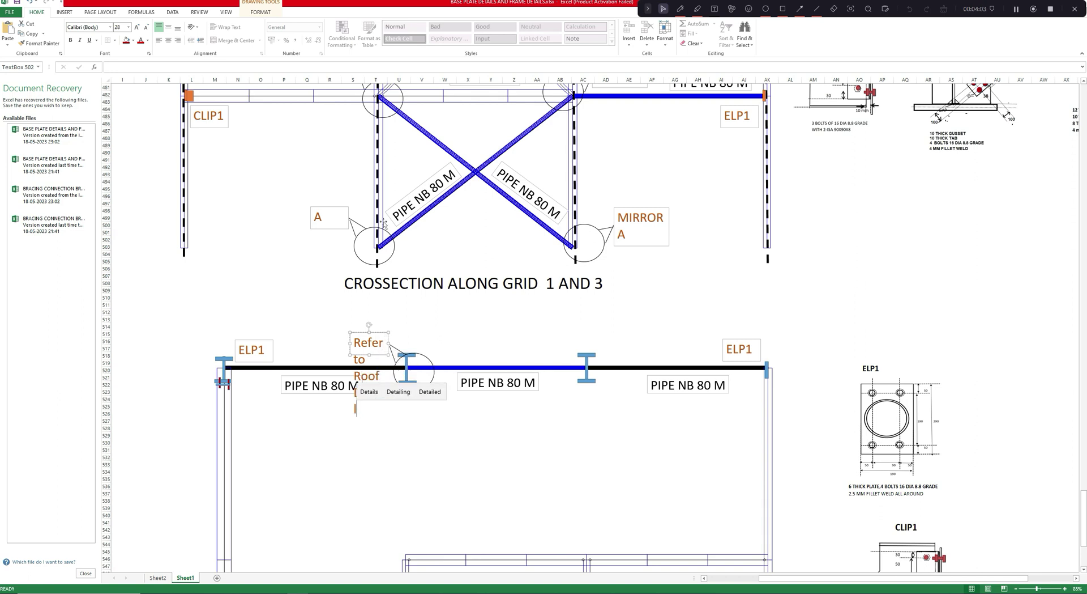
drag(350, 343, 394, 336)
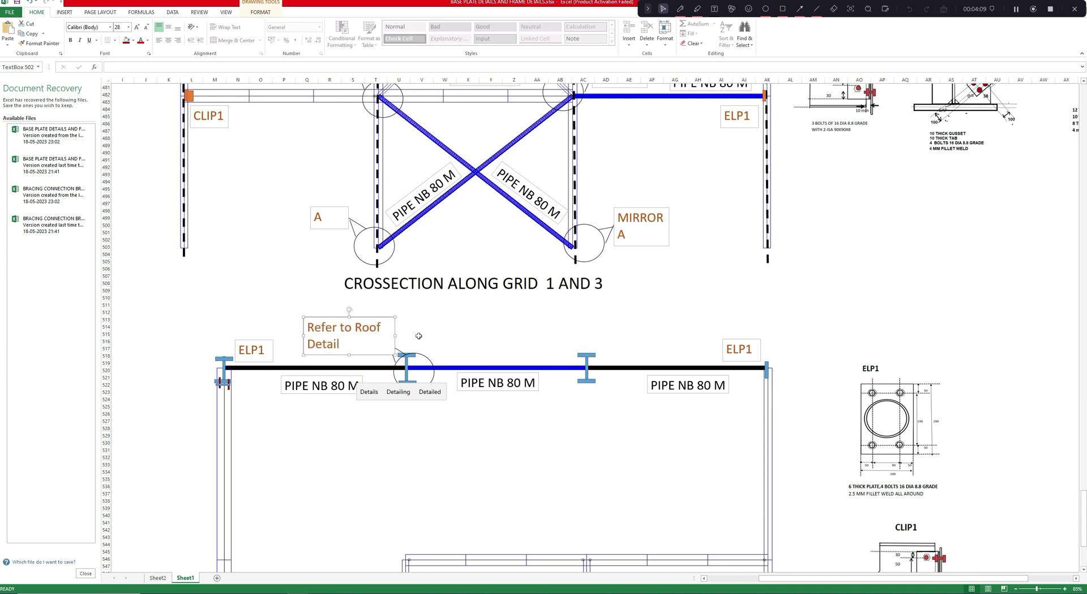
click(420, 334)
- Duplicate the "Refer to Roof Detail" label and place it above the middle span, near the right intermediate joint
right_click(347, 315)
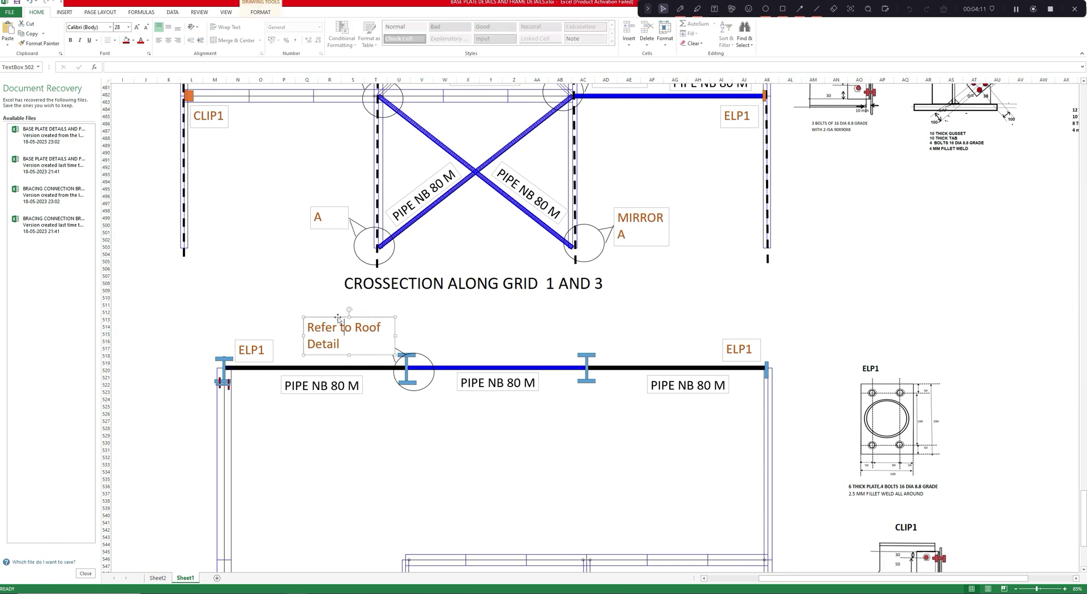
click(358, 334)
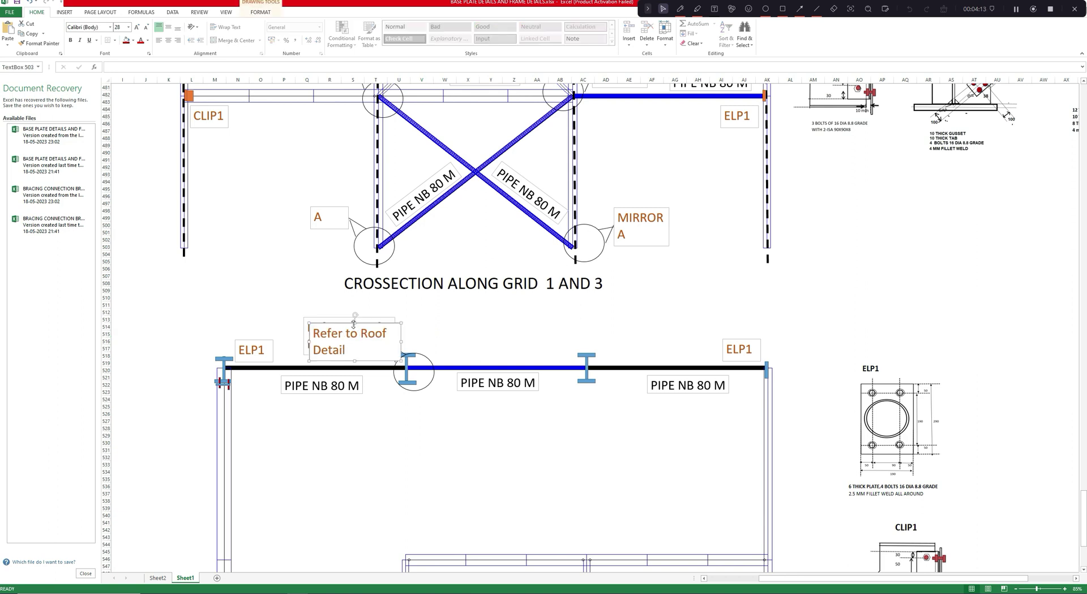
drag(355, 324, 526, 318)
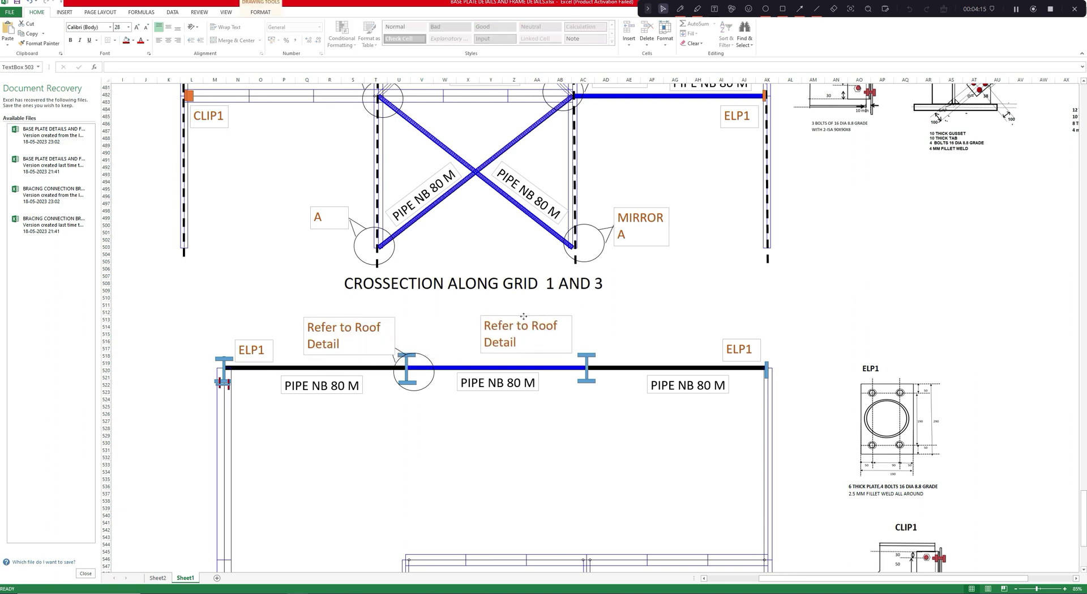
- Copy the A callout's circle and leader lines and place them around the right intermediate top-beam joint of the new elevation
click(439, 341)
click(432, 359)
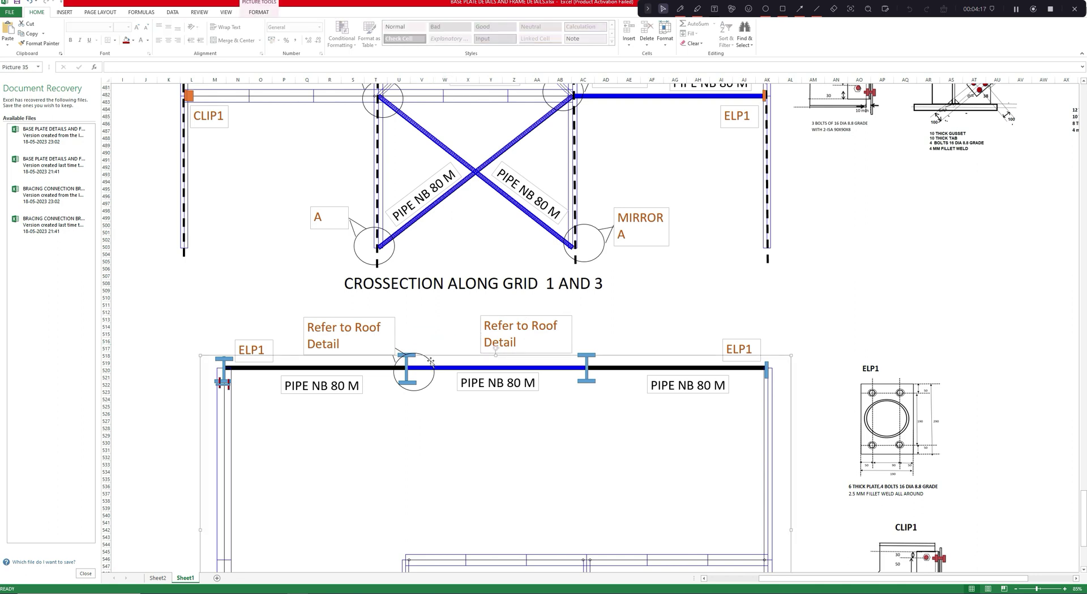
click(430, 385)
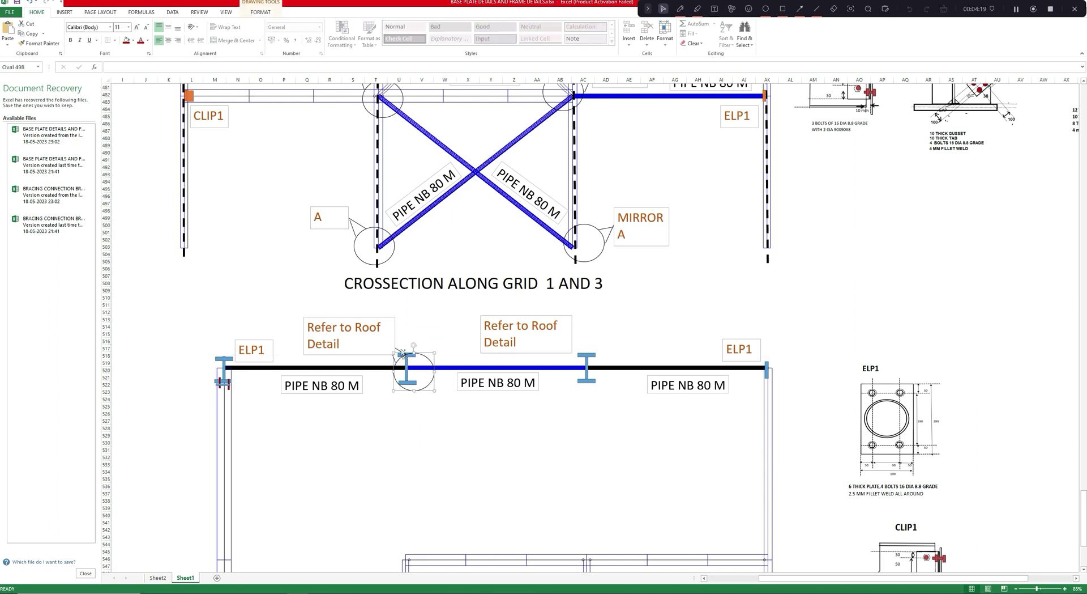
click(391, 264)
click(367, 231)
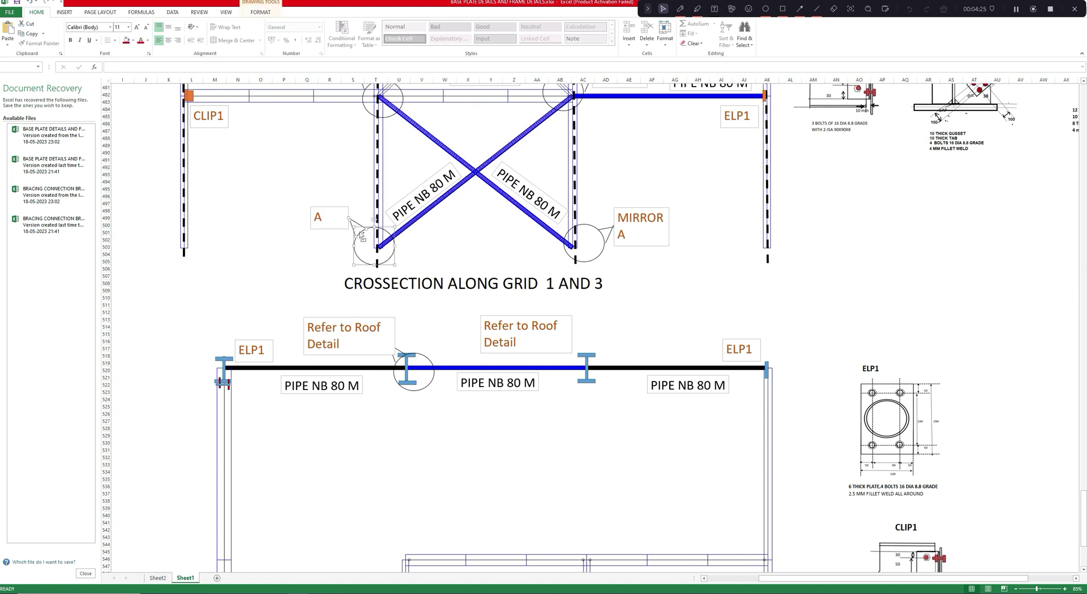
right_click(872, 258)
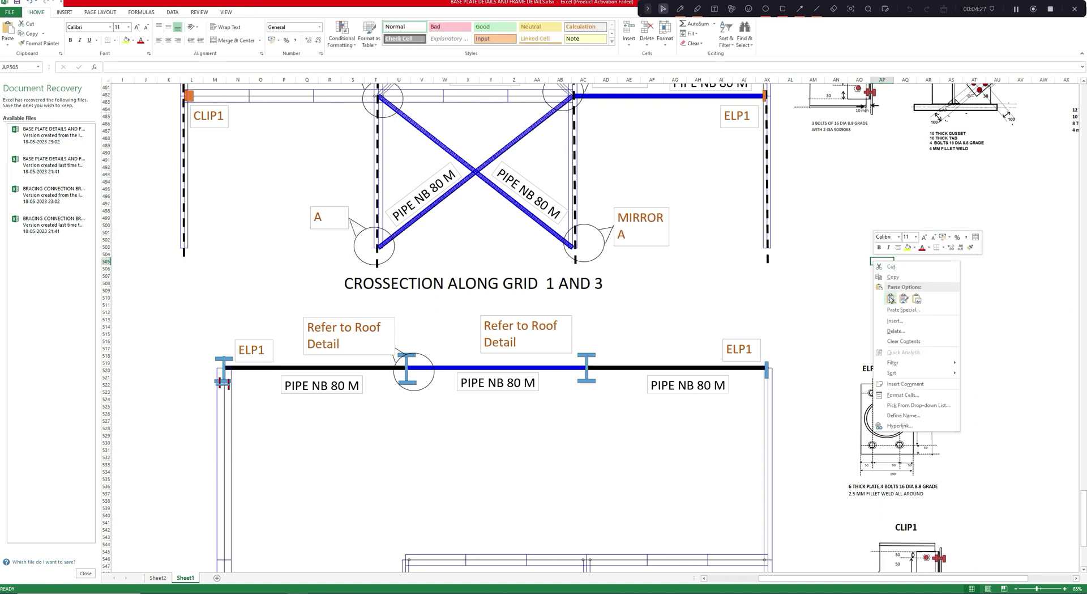
click(891, 297)
drag(888, 276, 579, 360)
drag(1085, 540, 1085, 549)
click(801, 334)
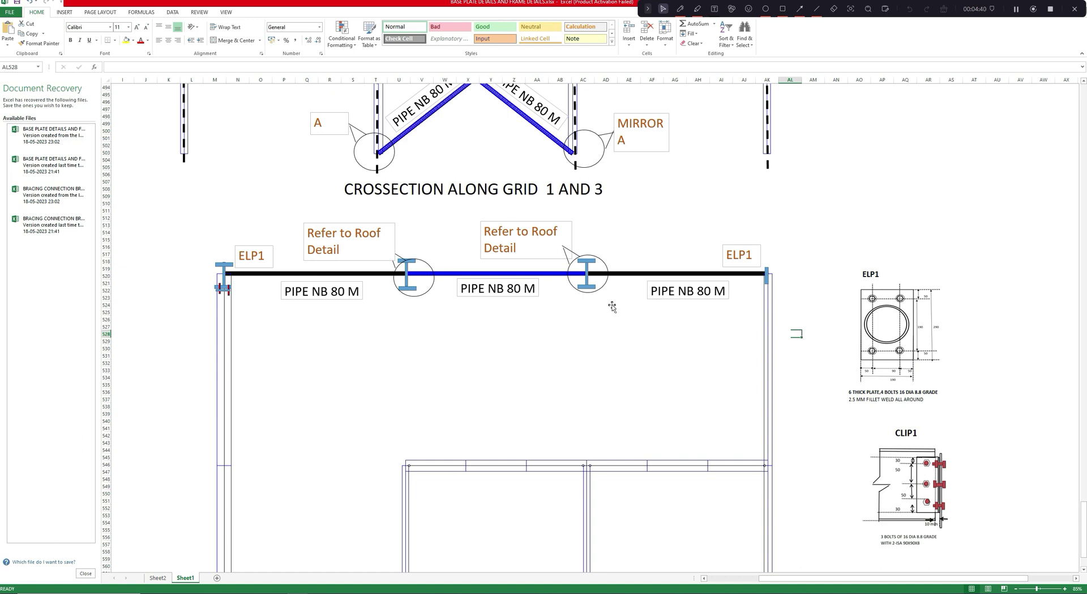
- Shift the left callout circle slightly so it is centred on the left intermediate joint's I-section
drag(429, 265, 424, 261)
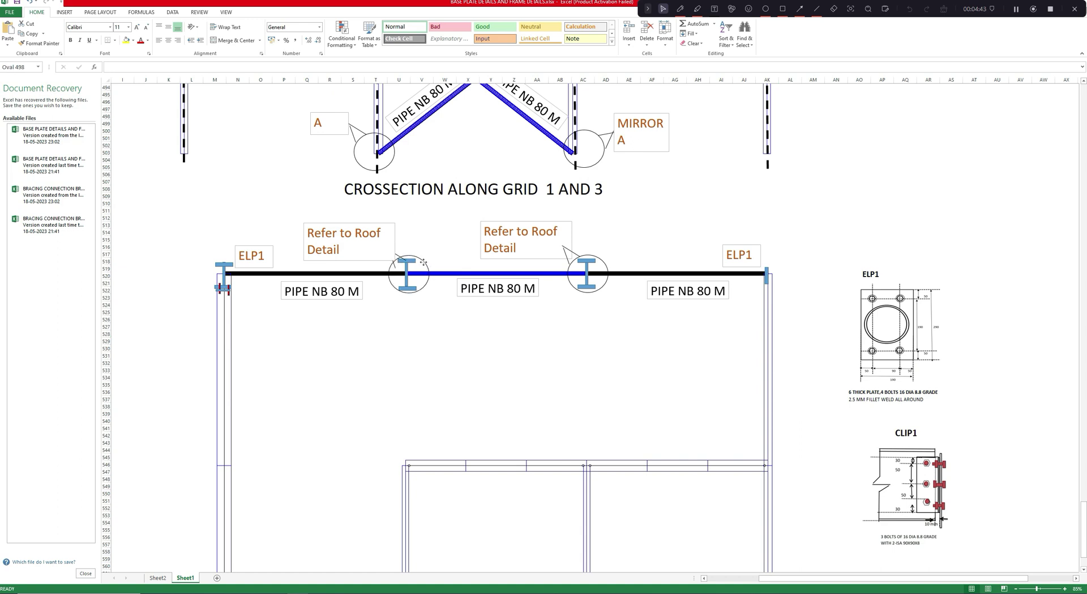
click(416, 277)
click(853, 183)
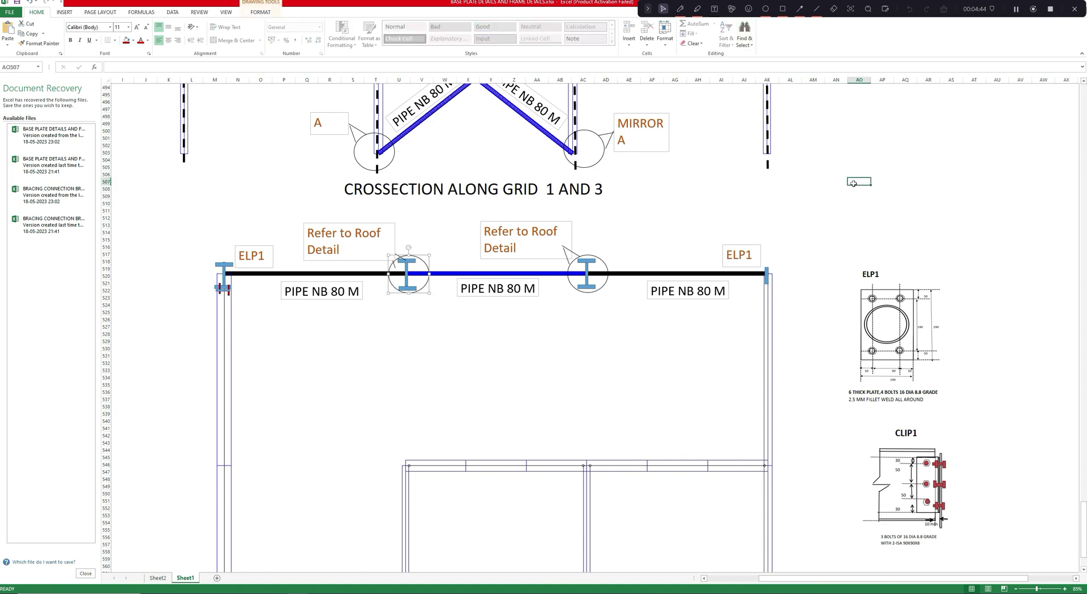
click(681, 9)
mouse_move(420, 262)
mouse_down()
mouse_move(426, 271)
mouse_move(444, 261)
mouse_up()
mouse_move(553, 262)
mouse_down()
mouse_move(559, 270)
mouse_move(569, 258)
mouse_up()
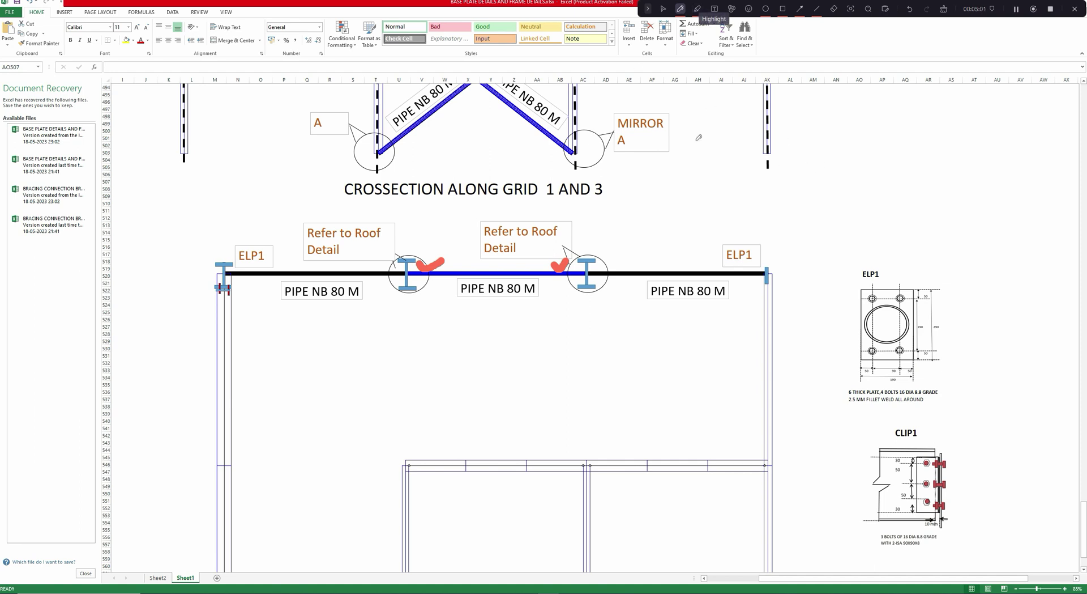
click(680, 9)
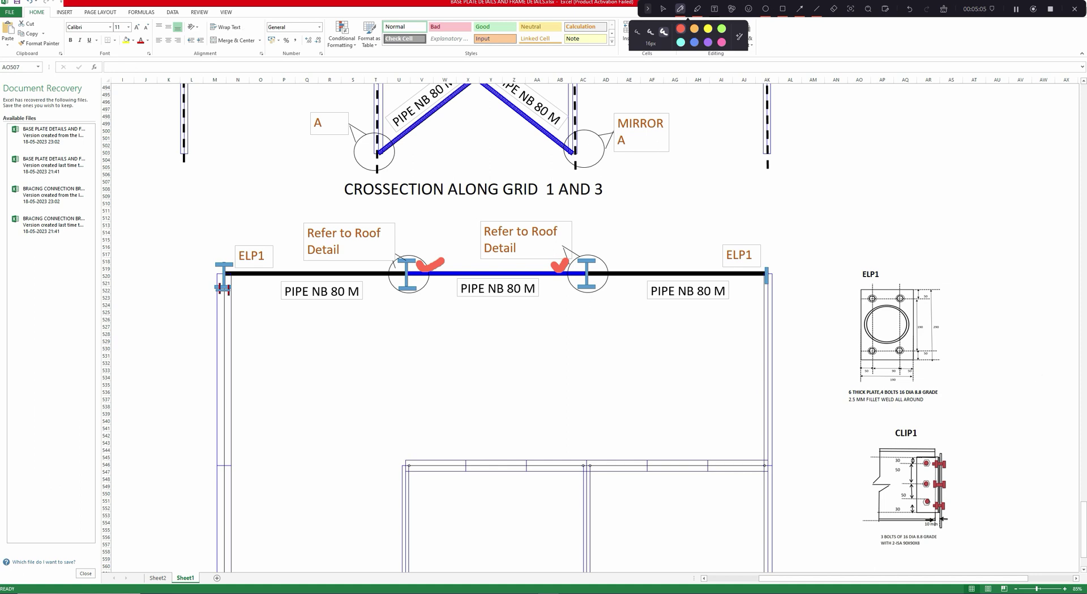
click(665, 9)
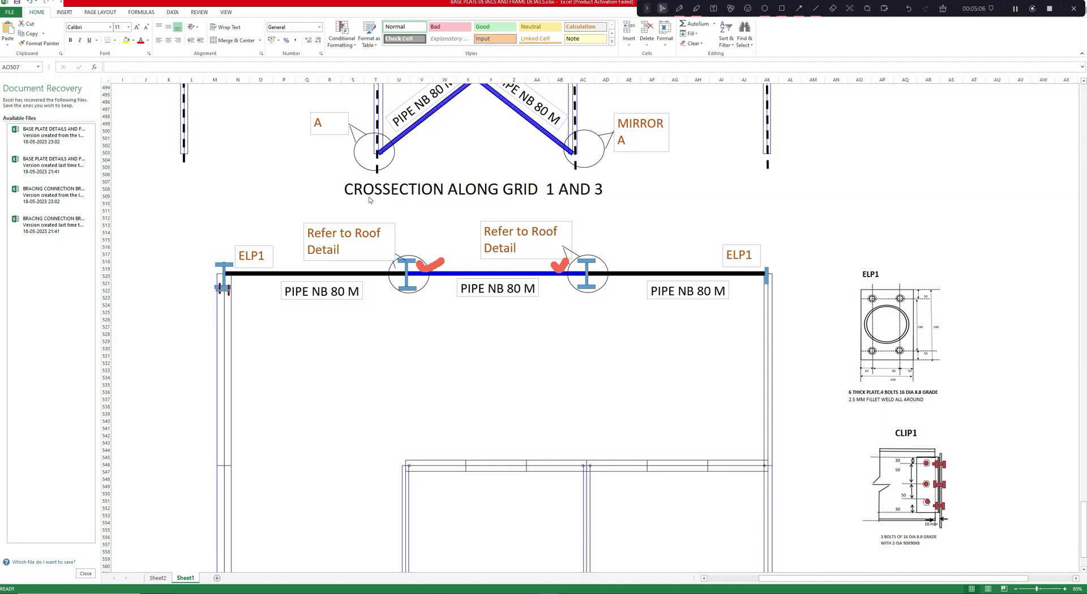
- Draw a narrow rectangle about 0.9 cm high and 0.19 cm wide as the end plate at the top beam's left end
click(64, 12)
click(128, 44)
click(127, 108)
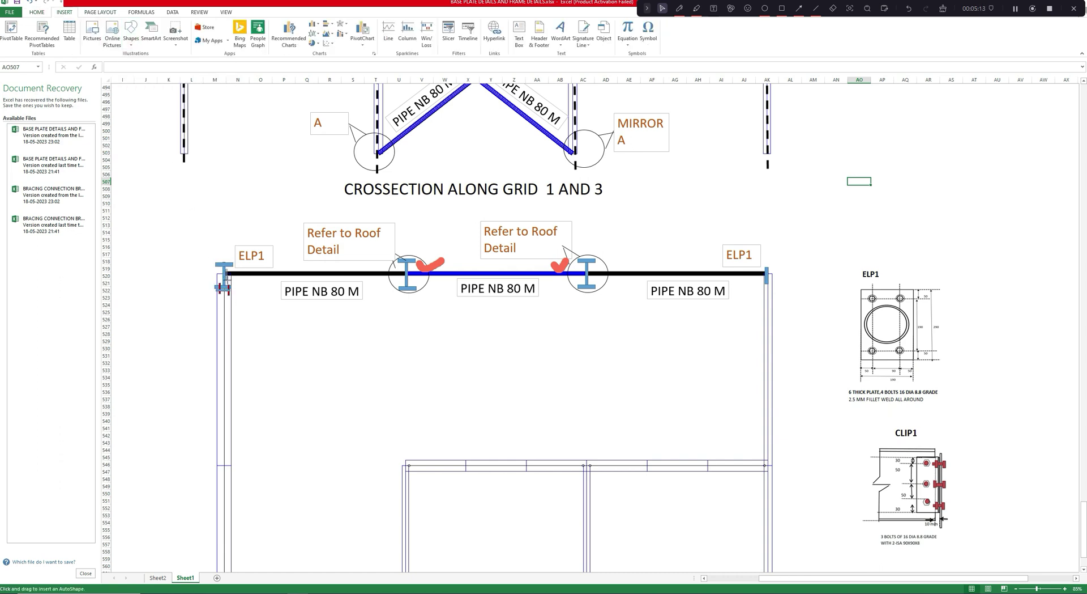
drag(225, 268, 229, 283)
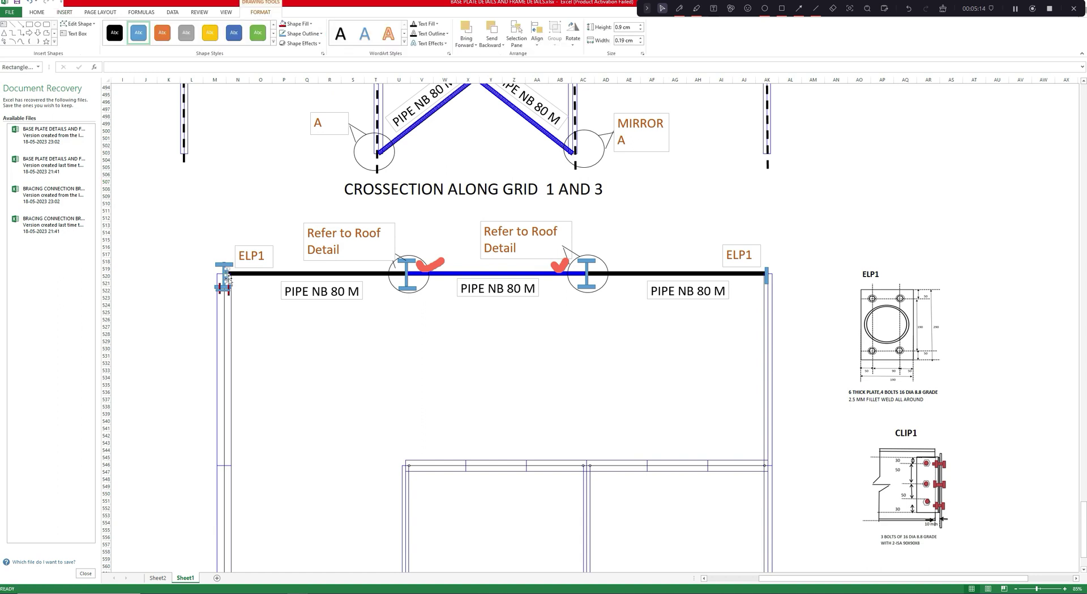
click(249, 298)
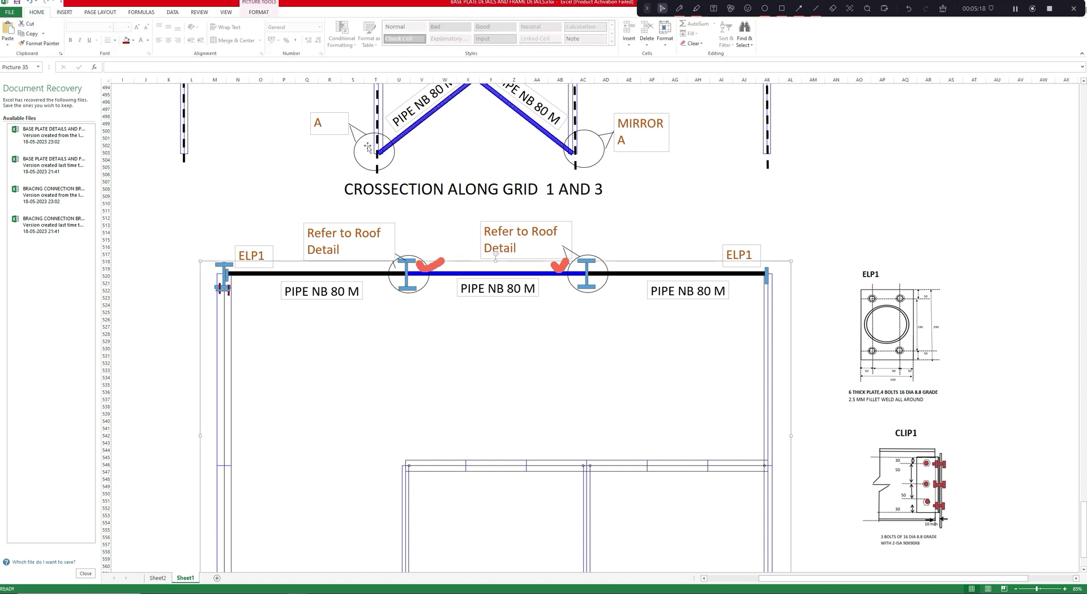
click(66, 12)
click(131, 40)
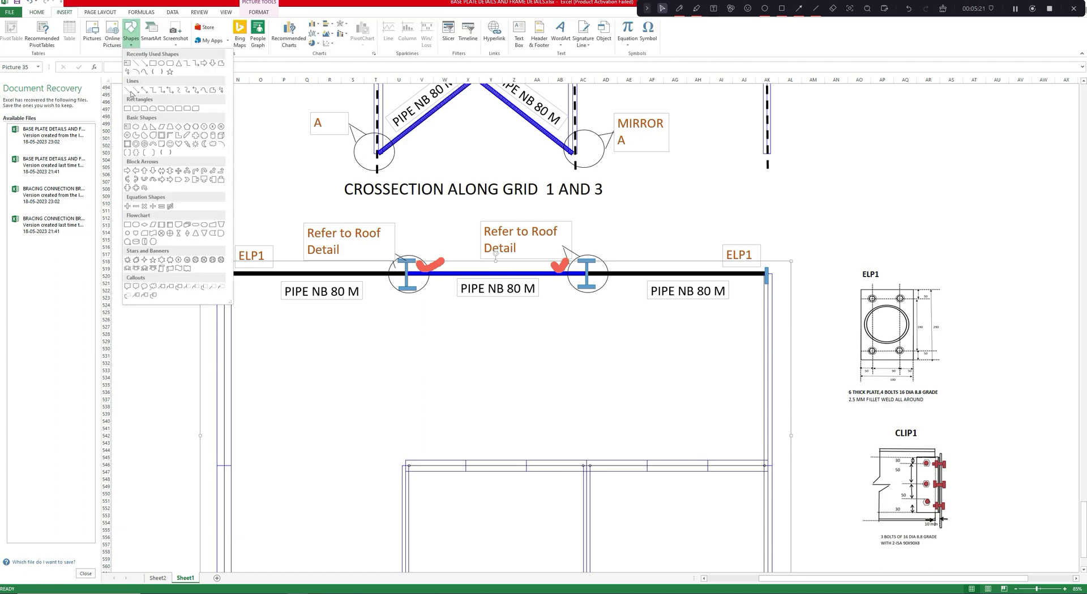
click(128, 109)
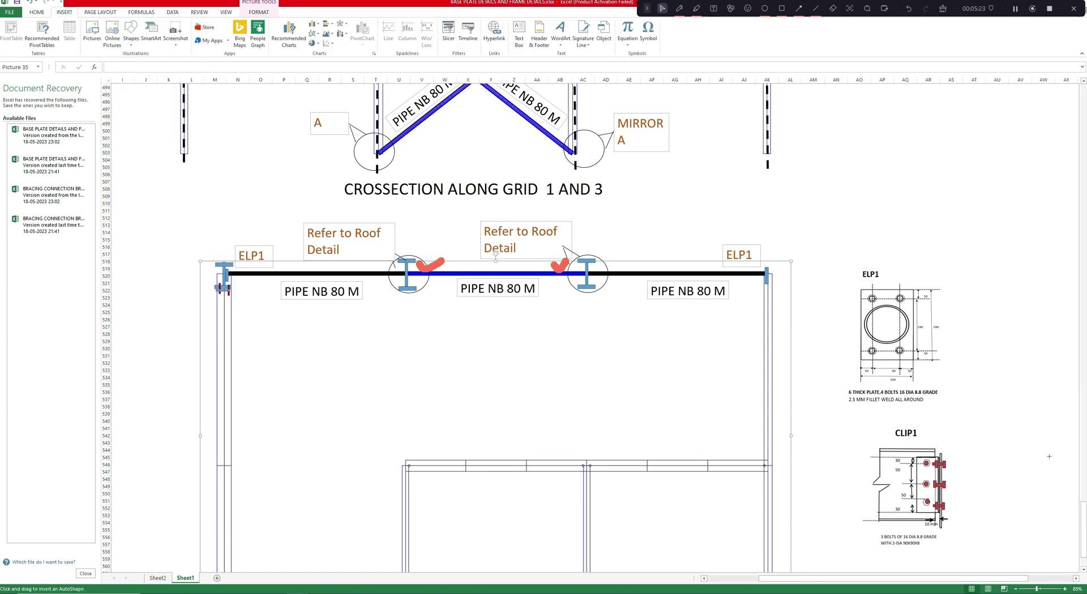
scroll(1078, 502, up, 7)
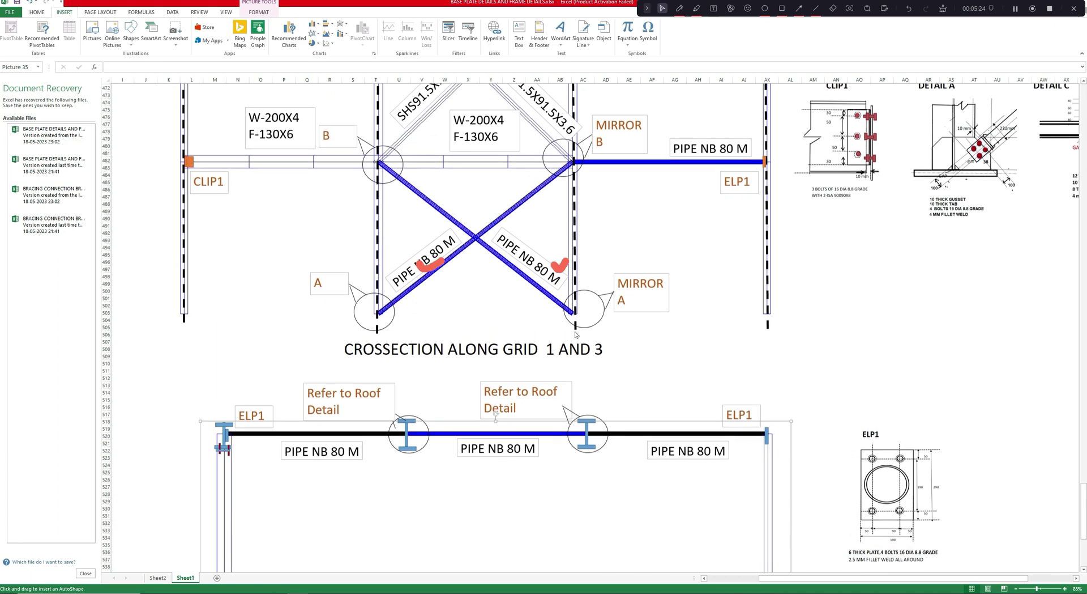
click(189, 161)
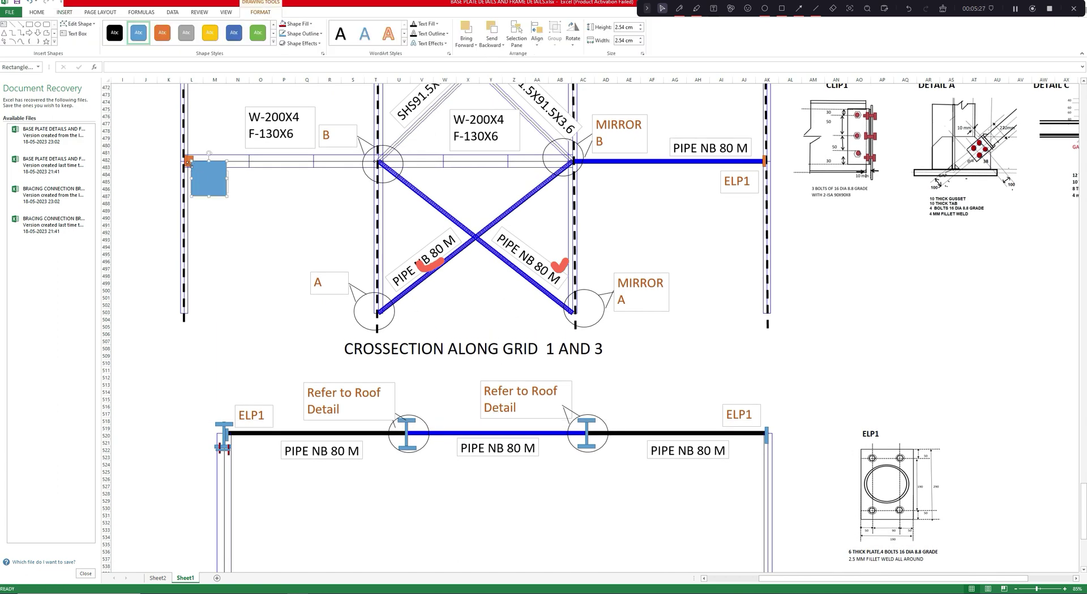
key(Delete)
- Try to copy the orange CLIP1 symbol from the Grid 1 and 3 elevation into the Grid 2 elevation
click(189, 162)
click(189, 162)
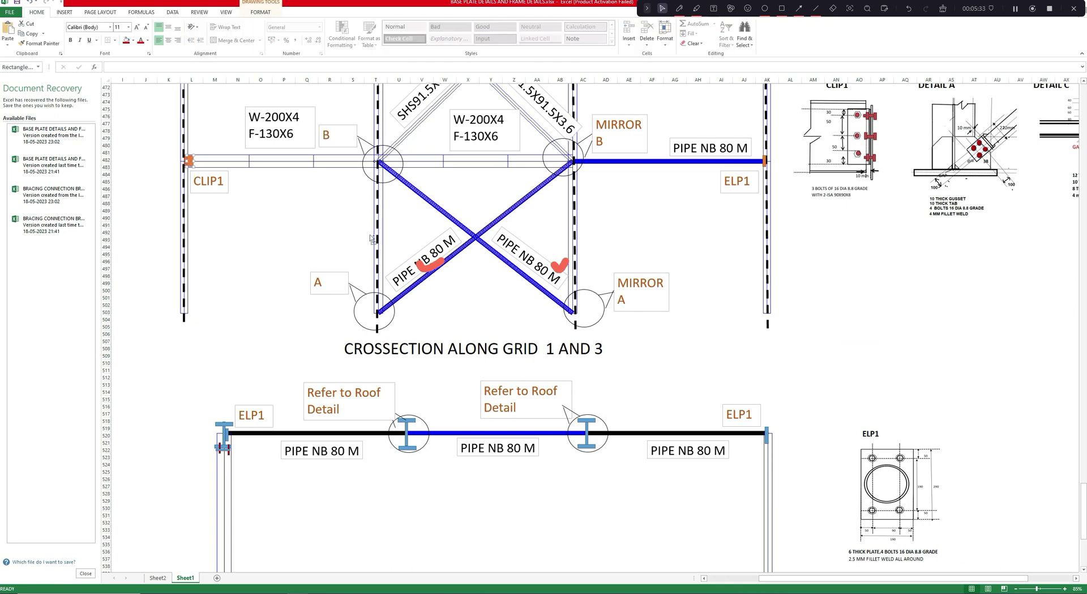
scroll(1078, 532, down, 10)
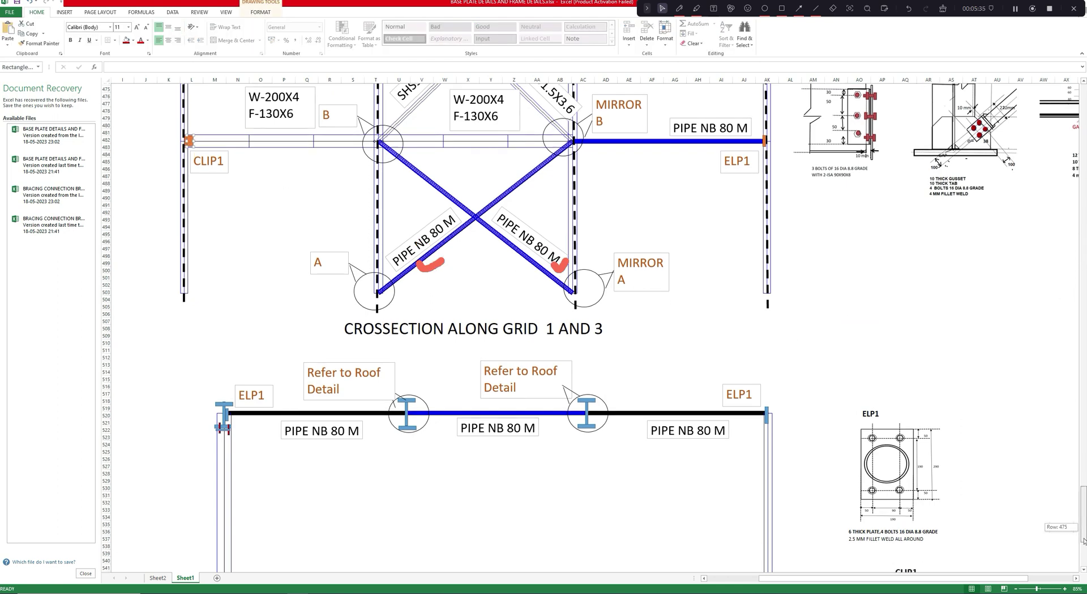
right_click(622, 334)
click(638, 354)
click(640, 357)
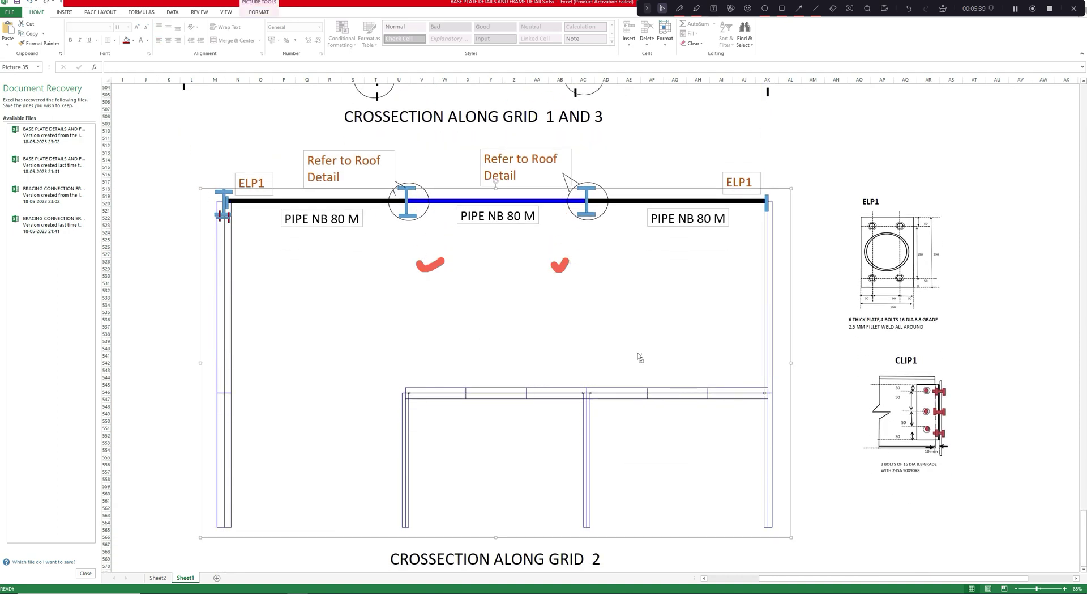
- Draw a rectangle about 1 cm high and 0.16 cm wide at the lower beam's left end and fill it orange
click(65, 12)
click(131, 31)
click(126, 108)
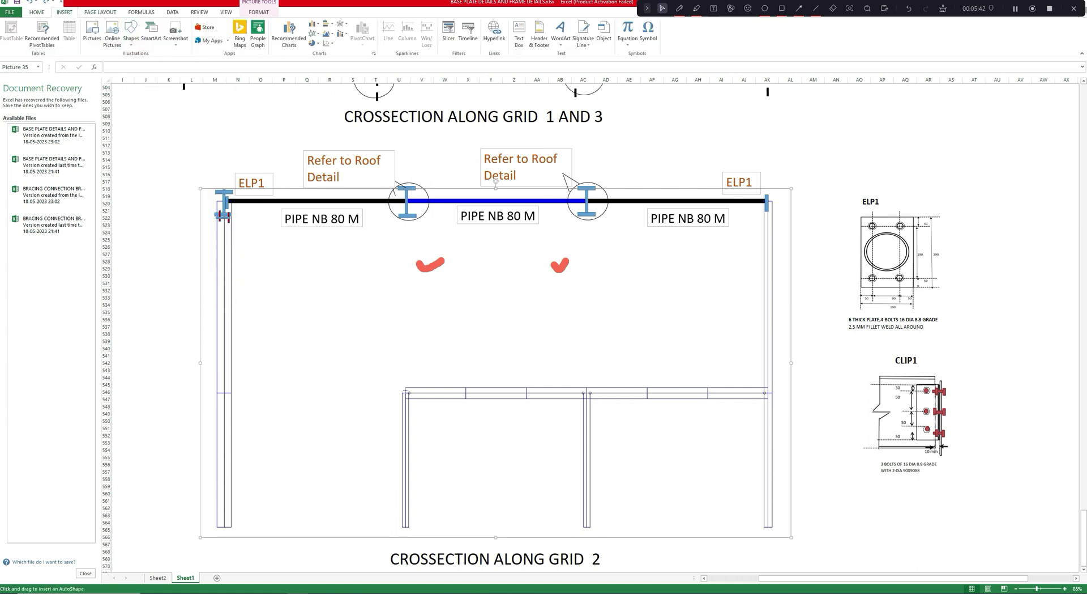
drag(406, 389, 408, 394)
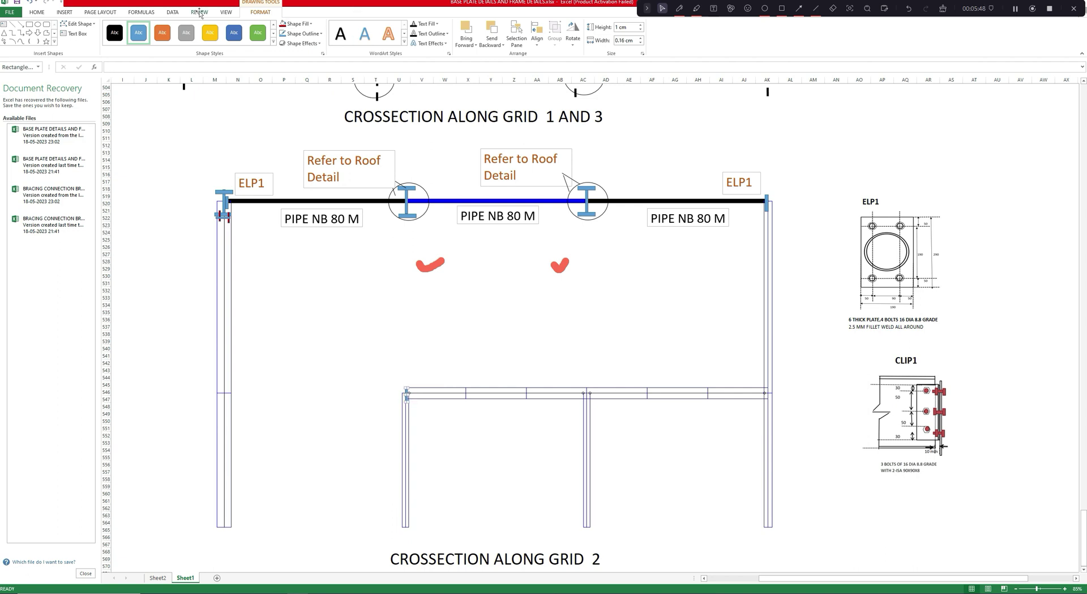
click(298, 23)
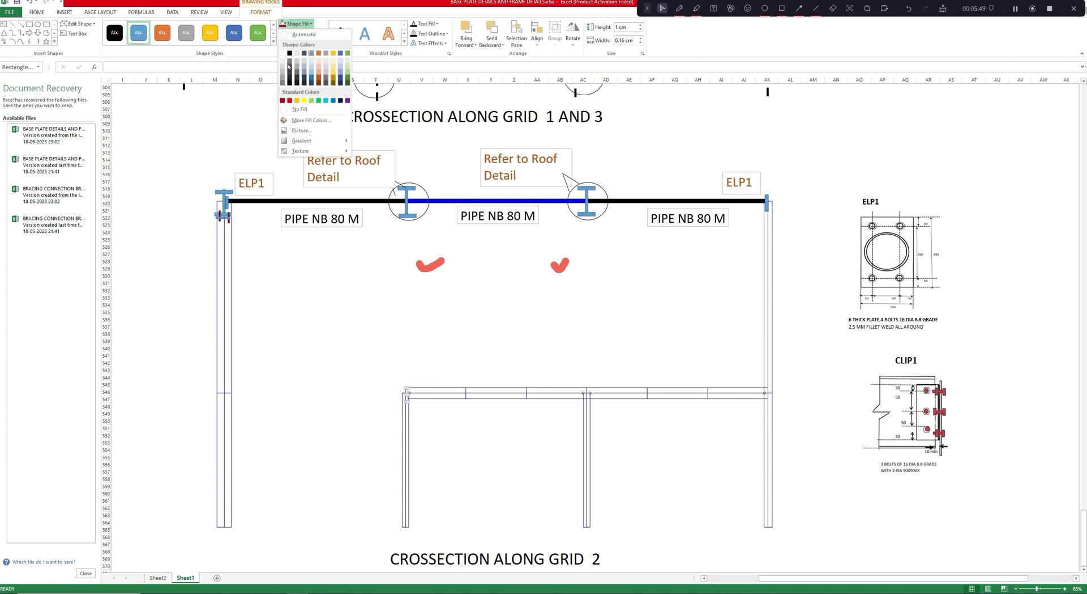
click(319, 54)
click(466, 446)
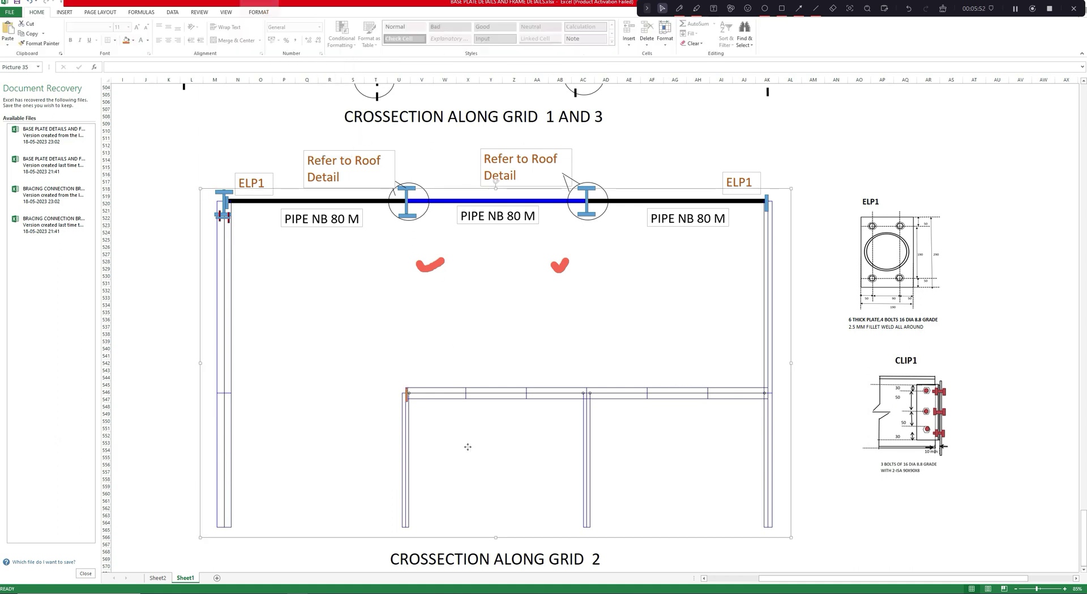
- Duplicate the orange plate, widen one copy to about 0.53 cm and place it beside the original at the lower beam's left end
right_click(408, 397)
click(434, 419)
right_click(471, 335)
click(489, 375)
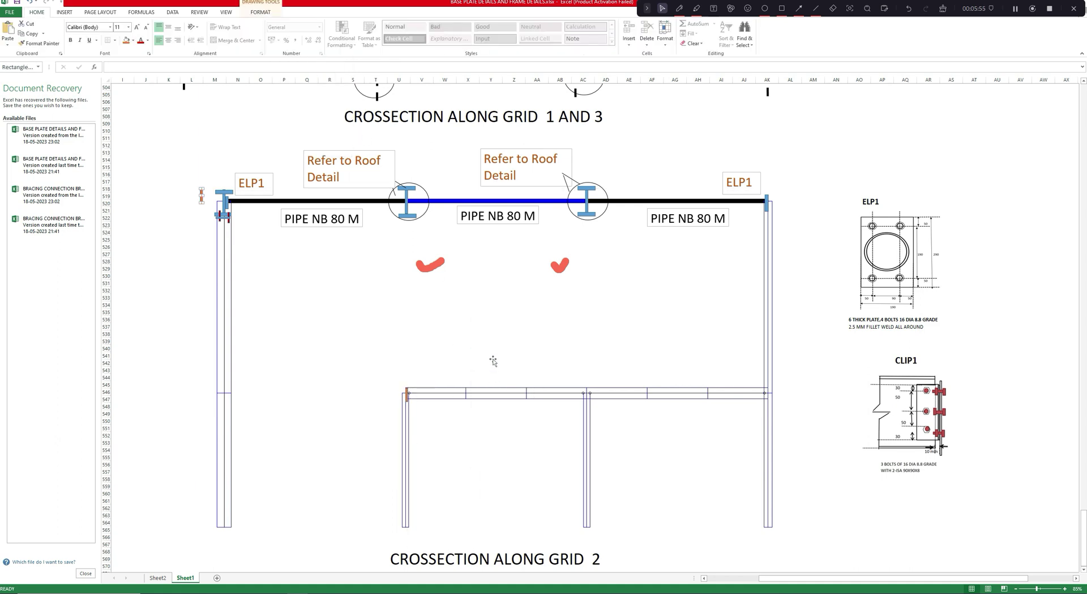
click(984, 159)
right_click(983, 159)
click(996, 197)
drag(967, 164, 969, 165)
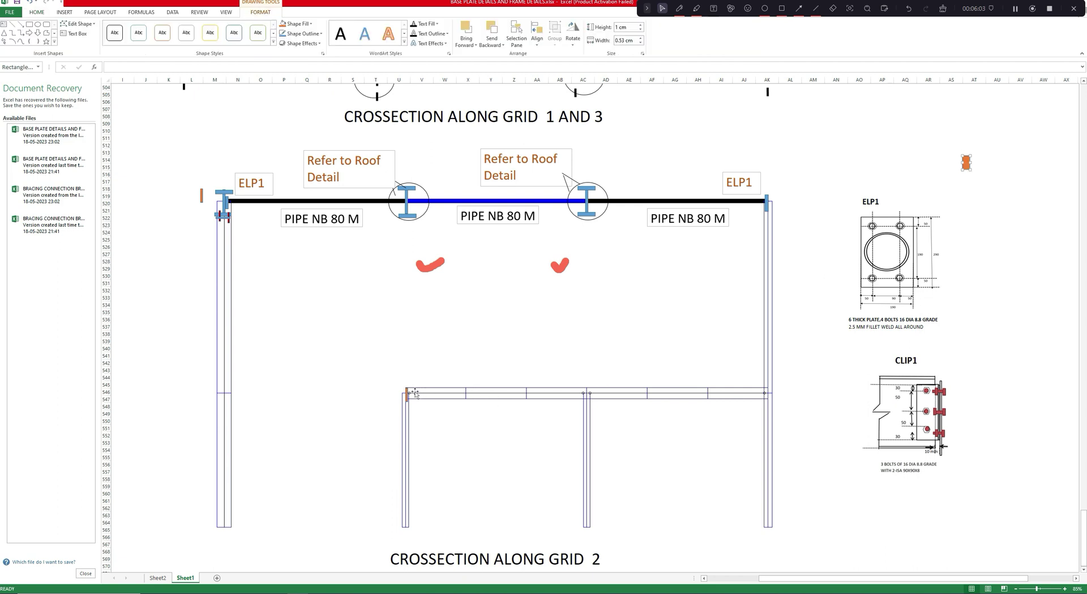
drag(968, 164, 417, 397)
click(995, 356)
- Copy the orange clip symbol from the lower beam's left end and place copies on both sides of the middle column joint
click(412, 396)
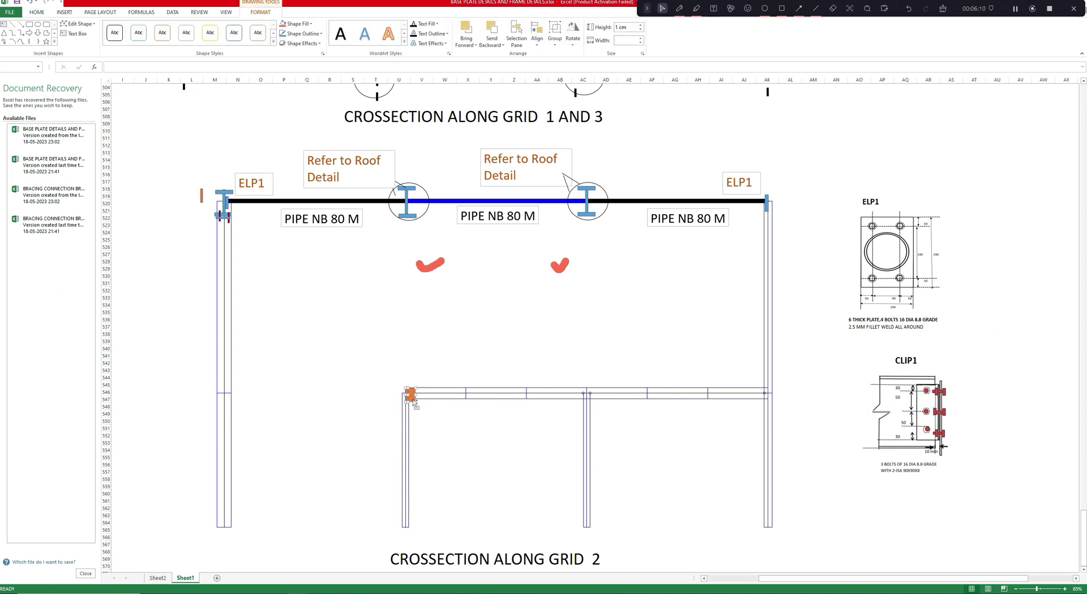
right_click(969, 313)
click(989, 350)
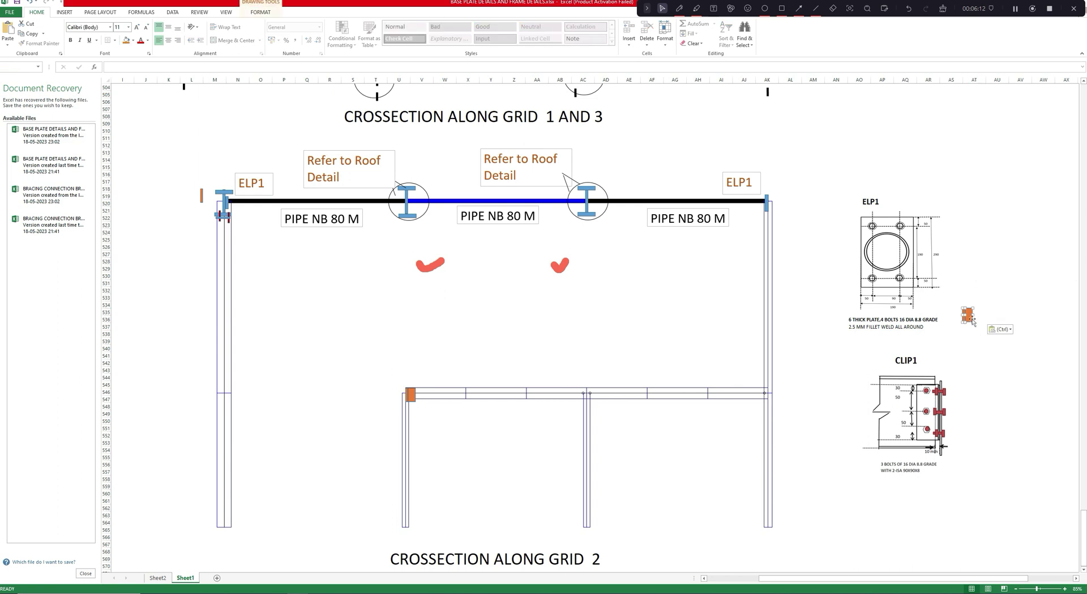
drag(968, 316, 596, 396)
right_click(938, 320)
key(Escape)
key(ctrl+v)
drag(925, 327, 583, 393)
click(606, 403)
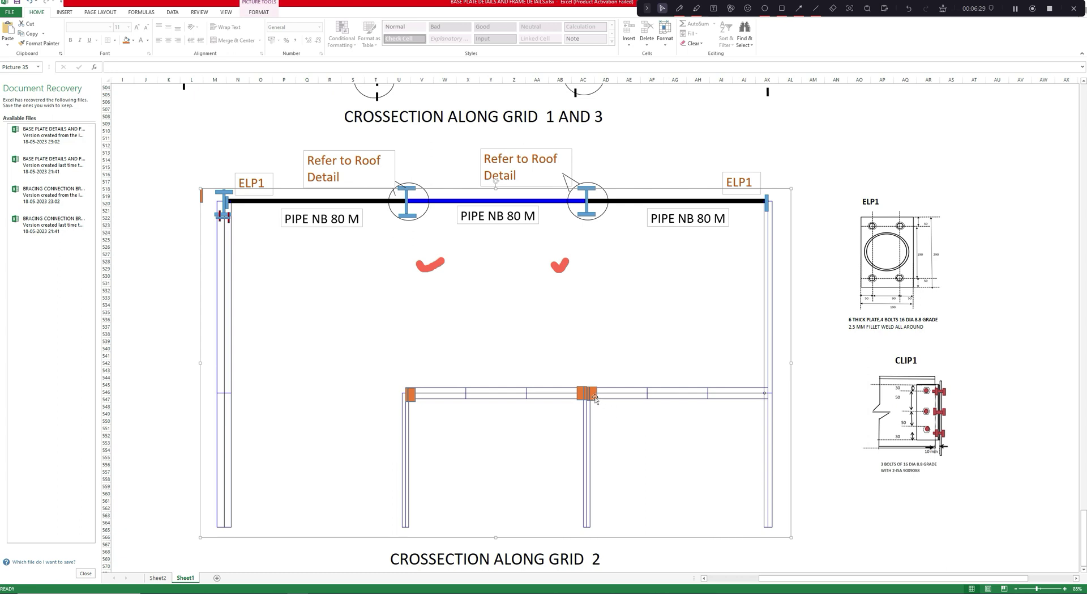
- Duplicate the clip symbol left of the middle column and place the copy at the lower beam's right end
click(585, 396)
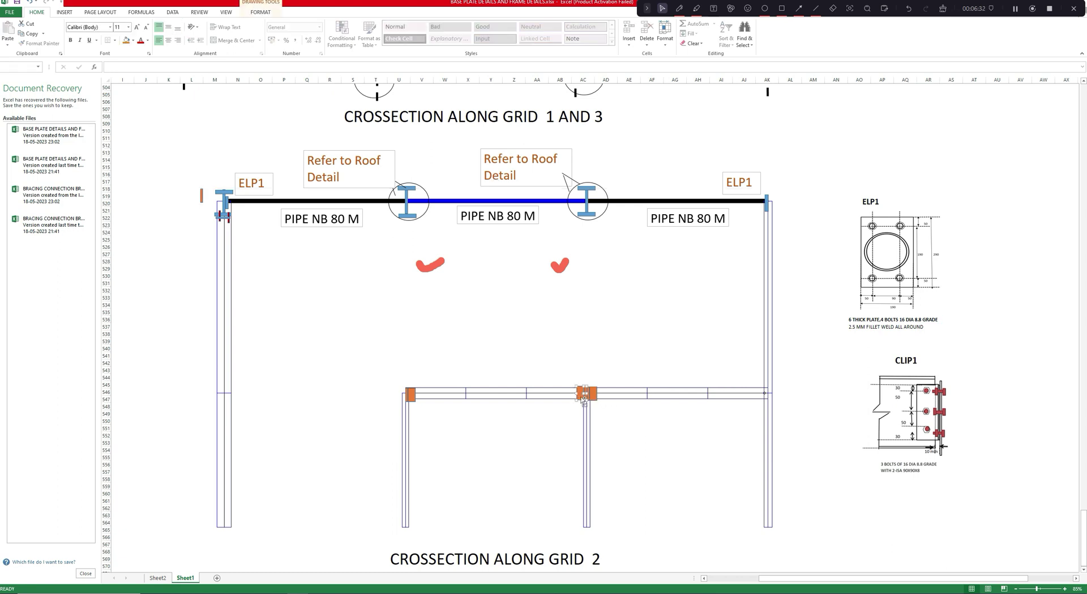
right_click(1001, 348)
click(932, 384)
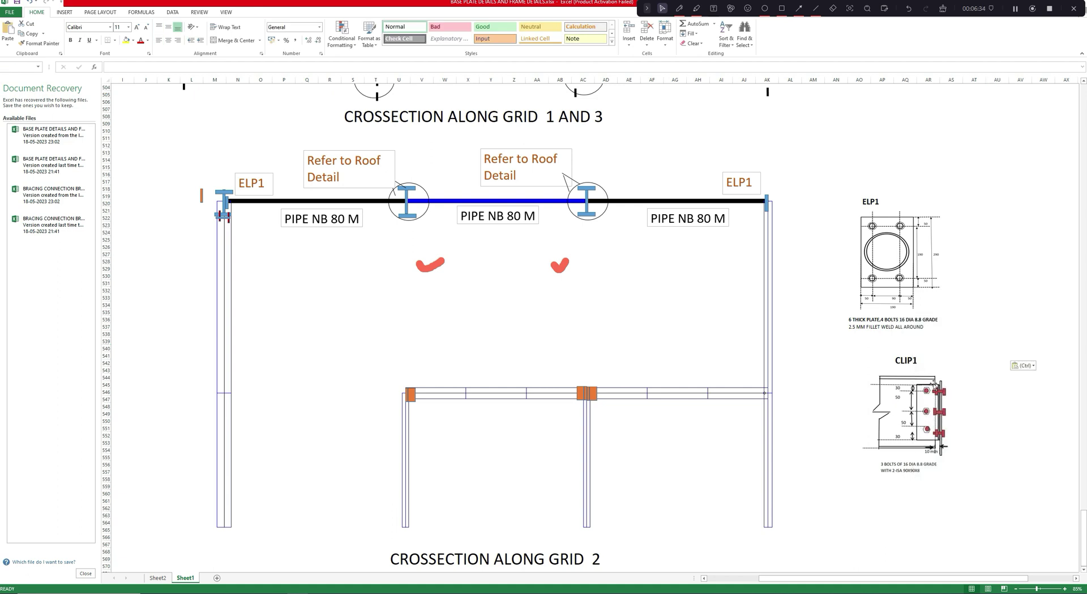
drag(991, 356, 764, 397)
click(782, 420)
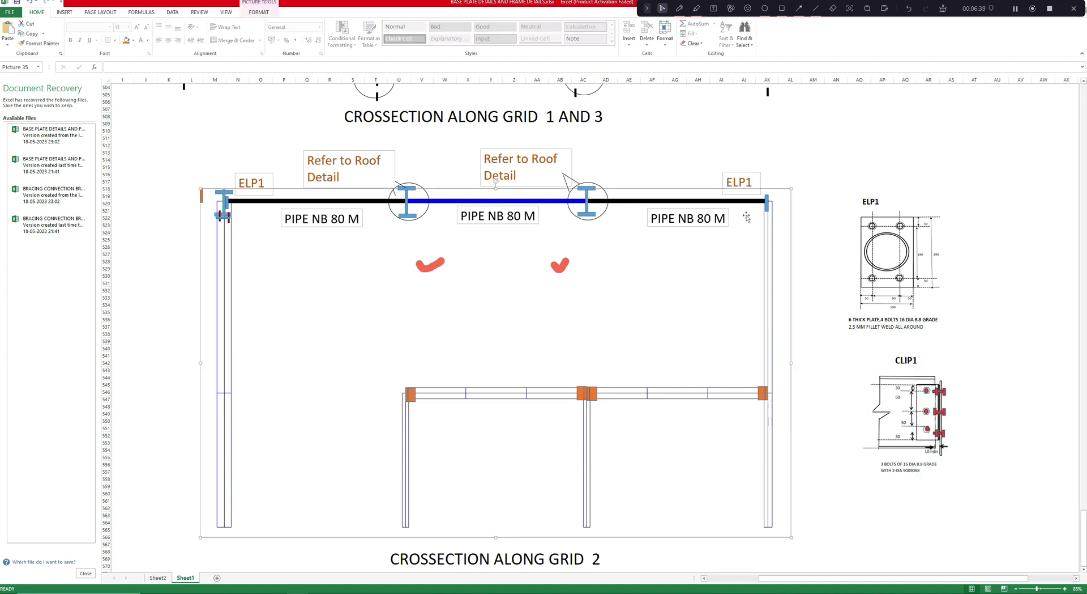
- Duplicate the right ELP1 label and place the copy below the lower beam's left end
click(734, 173)
right_click(732, 170)
key(Escape)
right_click(840, 166)
click(858, 204)
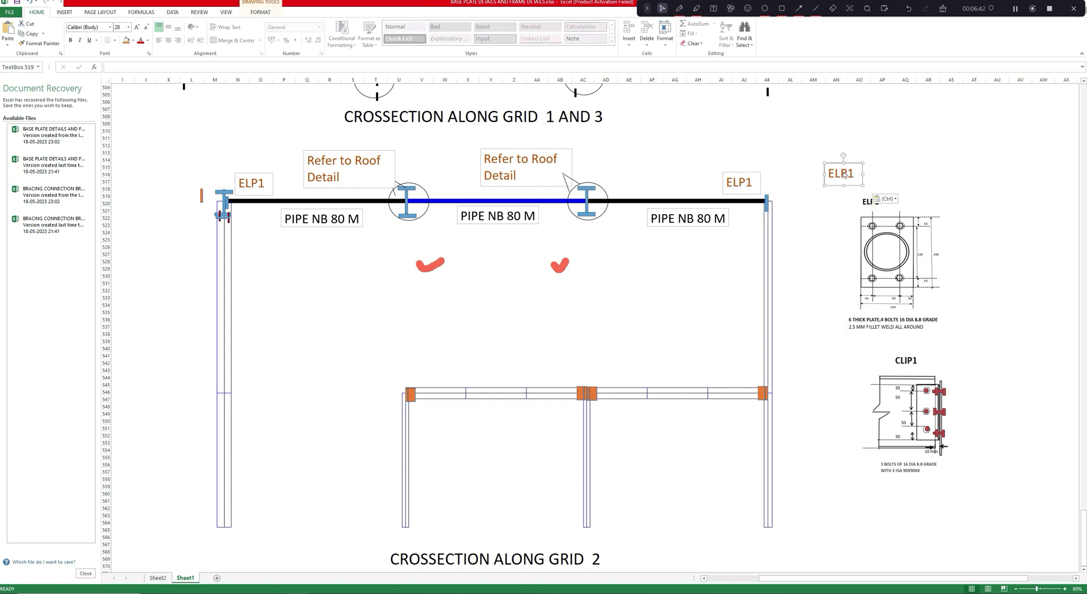
drag(844, 173, 433, 412)
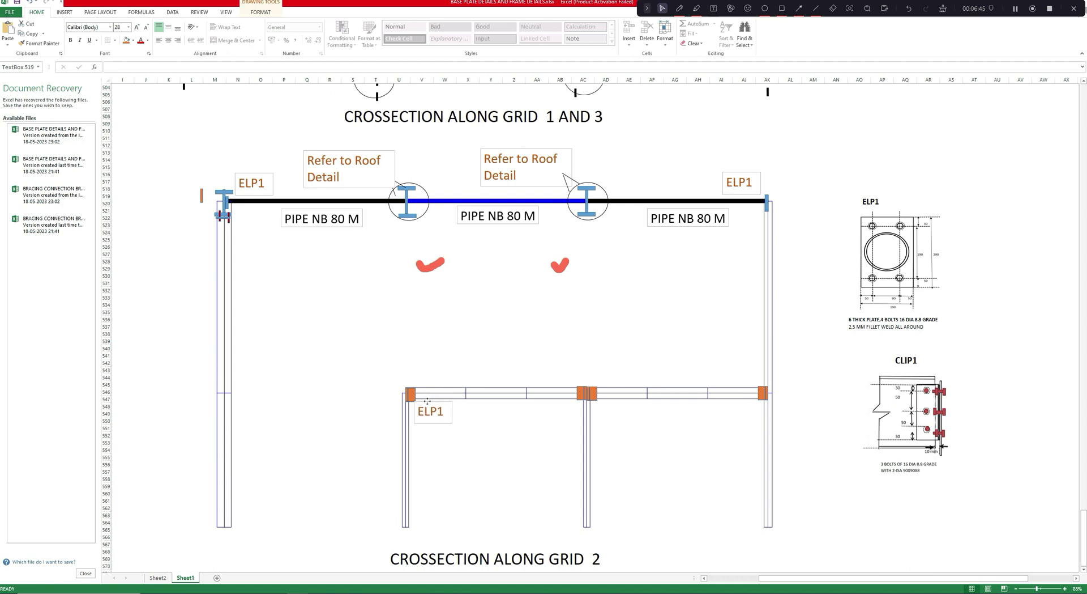
- Change the copied label's text to "CLIP1" and widen its text box slightly to fit
click(438, 411)
key(BackSpace)
key(BackSpace)
key(BackSpace)
text(CLP)
click(430, 411)
text(i)
drag(430, 411, 435, 414)
drag(453, 411, 457, 412)
- Copy the CLIP1 label and place copies below the lower beam on both sides of the middle column
click(430, 404)
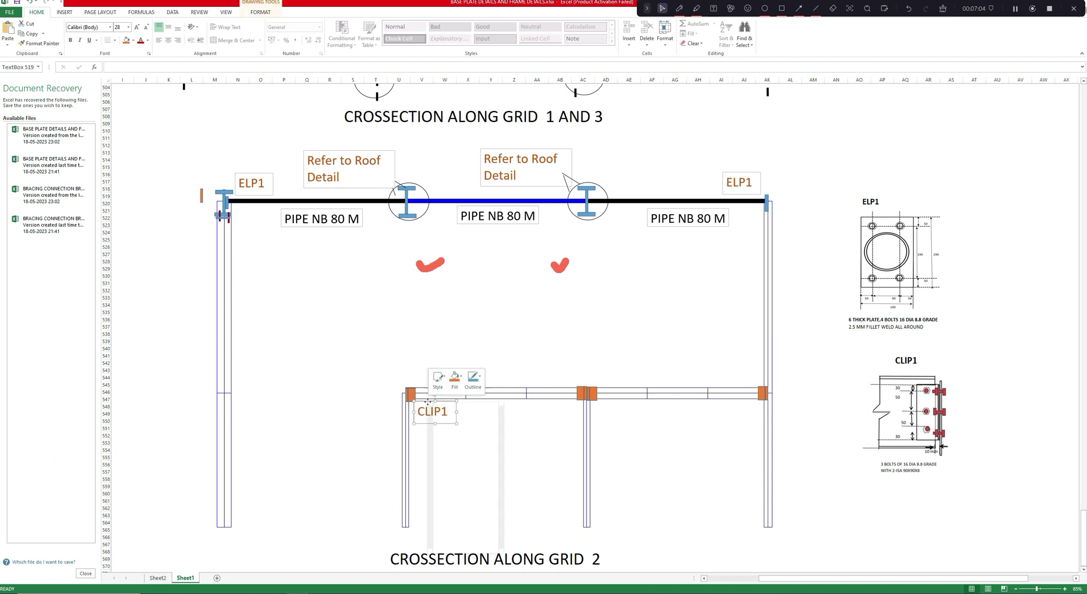
click(998, 357)
right_click(998, 357)
click(1011, 391)
drag(1000, 351, 547, 401)
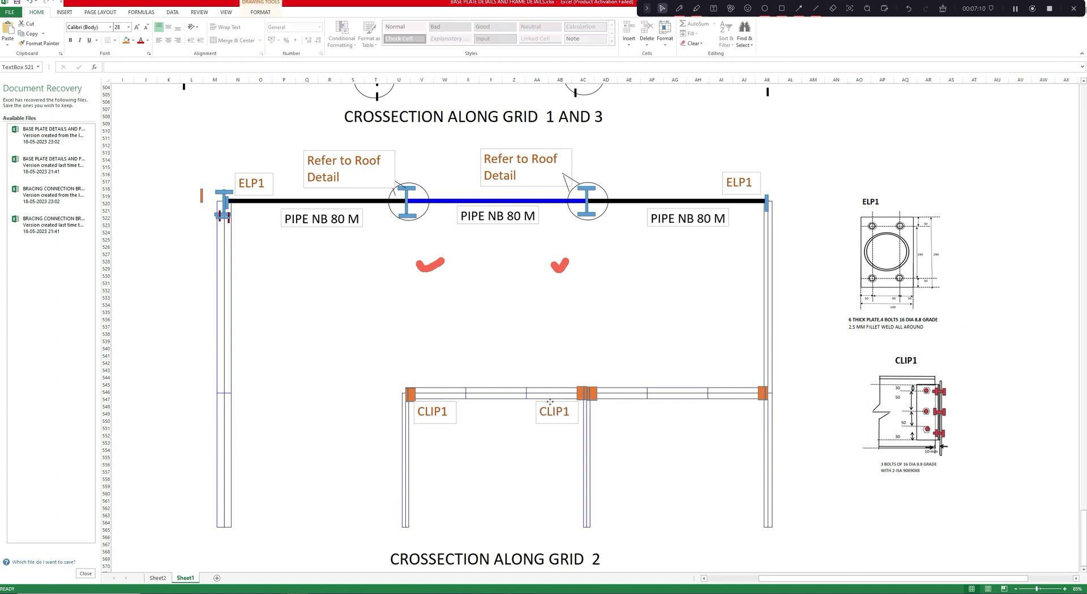
right_click(996, 319)
click(1011, 355)
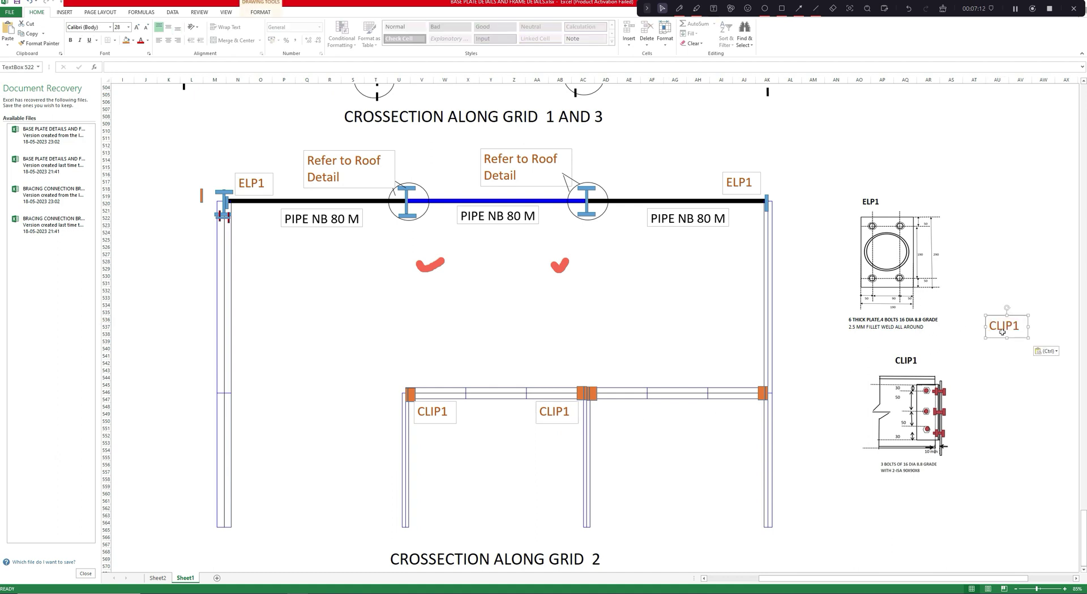
drag(998, 315, 605, 403)
- Paste another CLIP1 label and place it below the lower beam's right end
right_click(1007, 264)
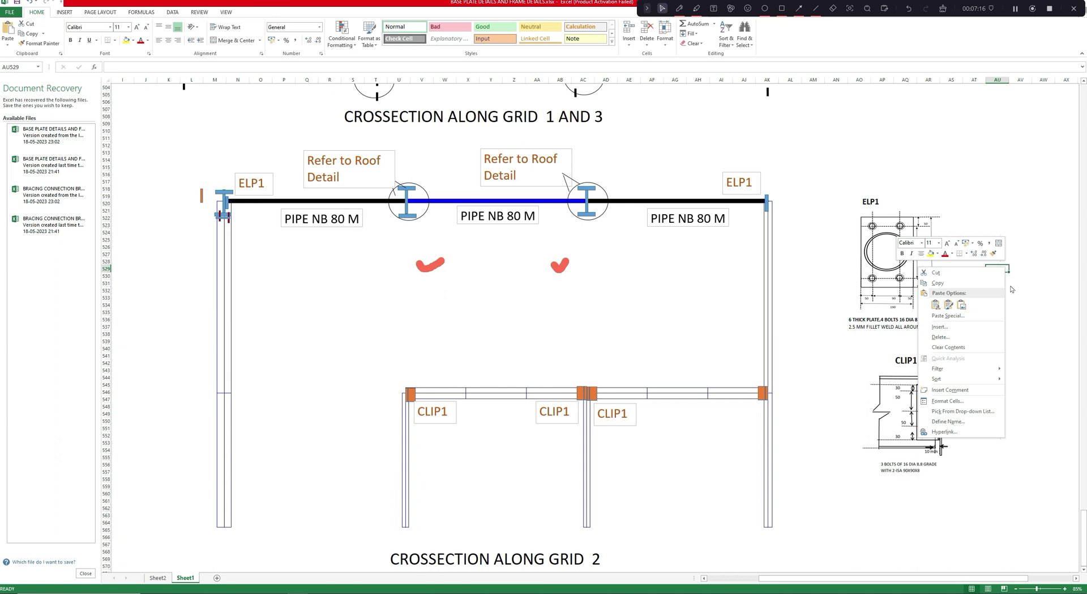
click(939, 300)
drag(1006, 265, 735, 404)
click(1021, 414)
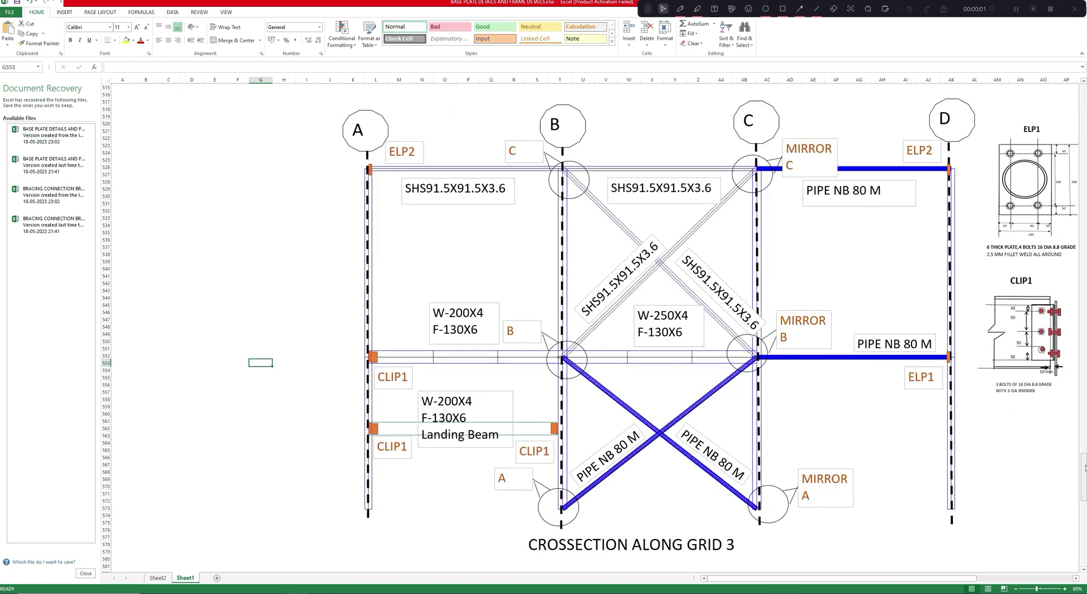
- Review the annotated cross-sections along Grid 3 and Grid 2, checking grid lines, member sizes and connection labels
mouse_move(1084, 468)
mouse_down()
mouse_move(1084, 419)
mouse_move(1081, 541)
mouse_up()
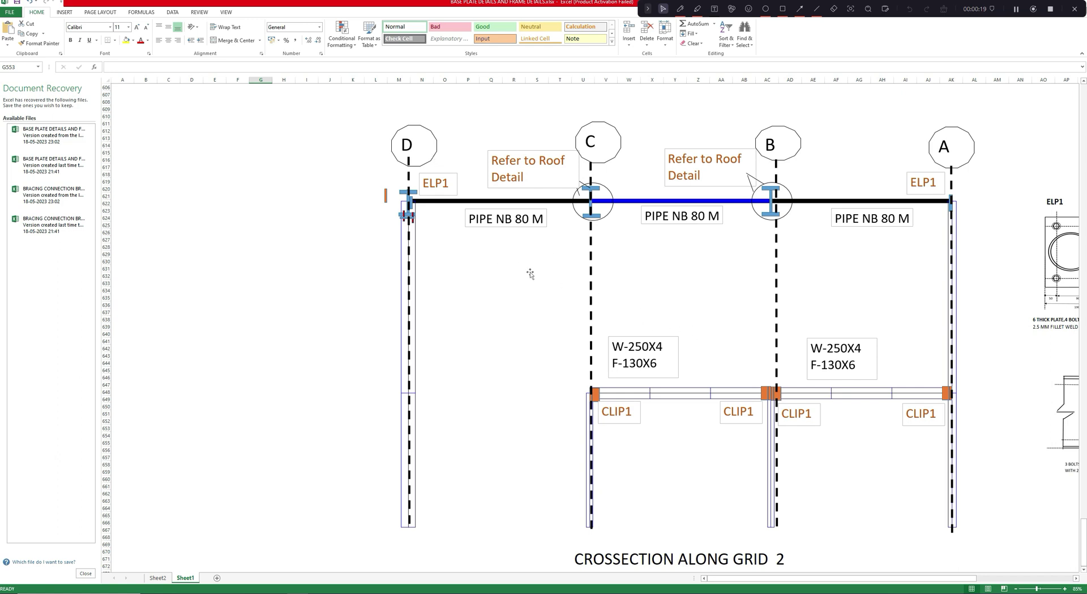
drag(1083, 538, 1084, 541)
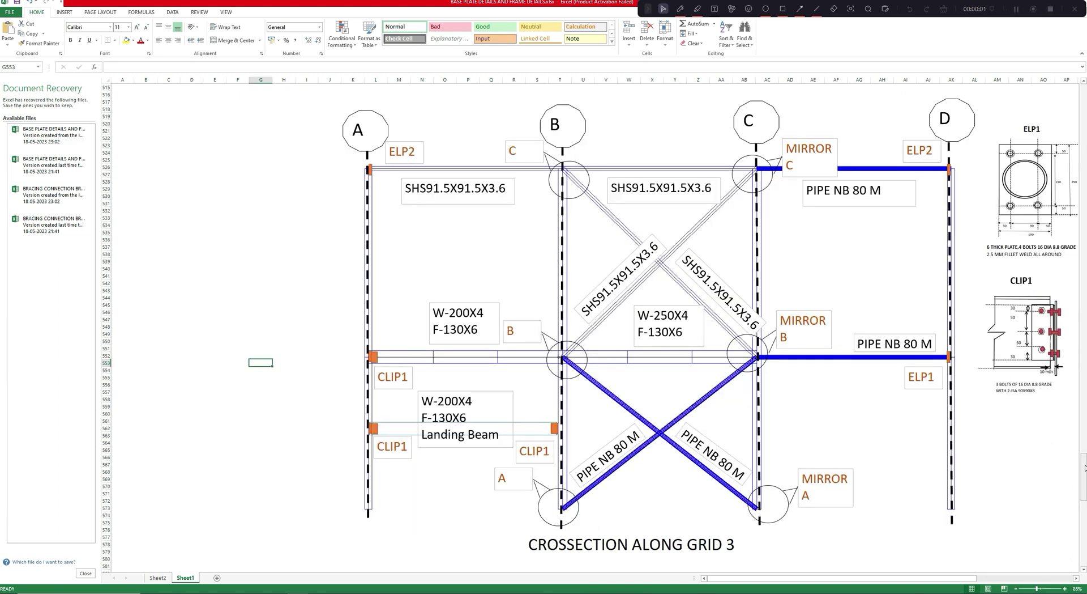
drag(1083, 468, 1081, 541)
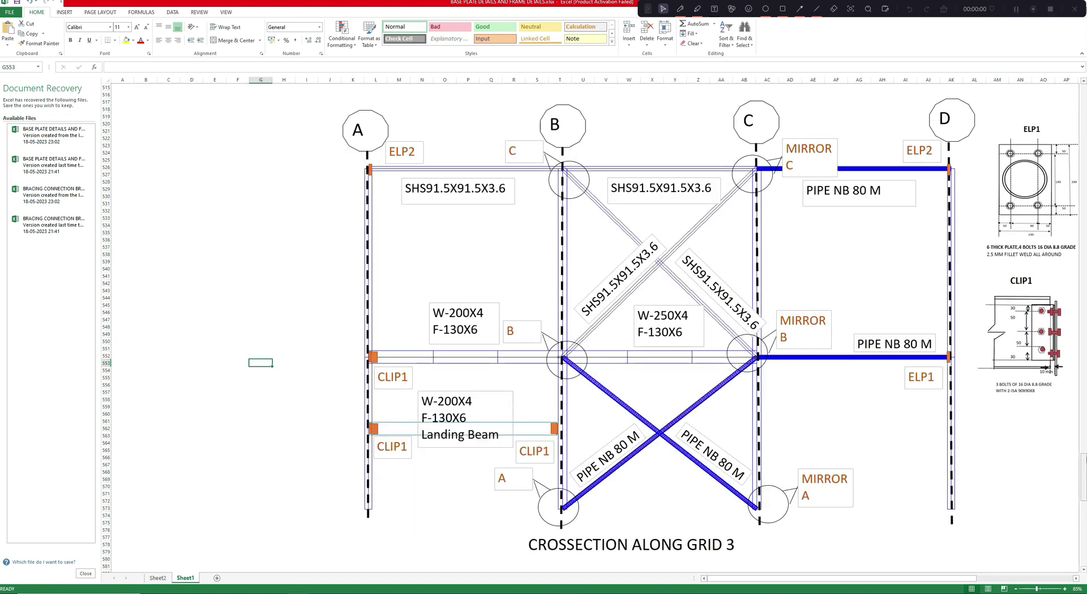
drag(1084, 467, 1081, 542)
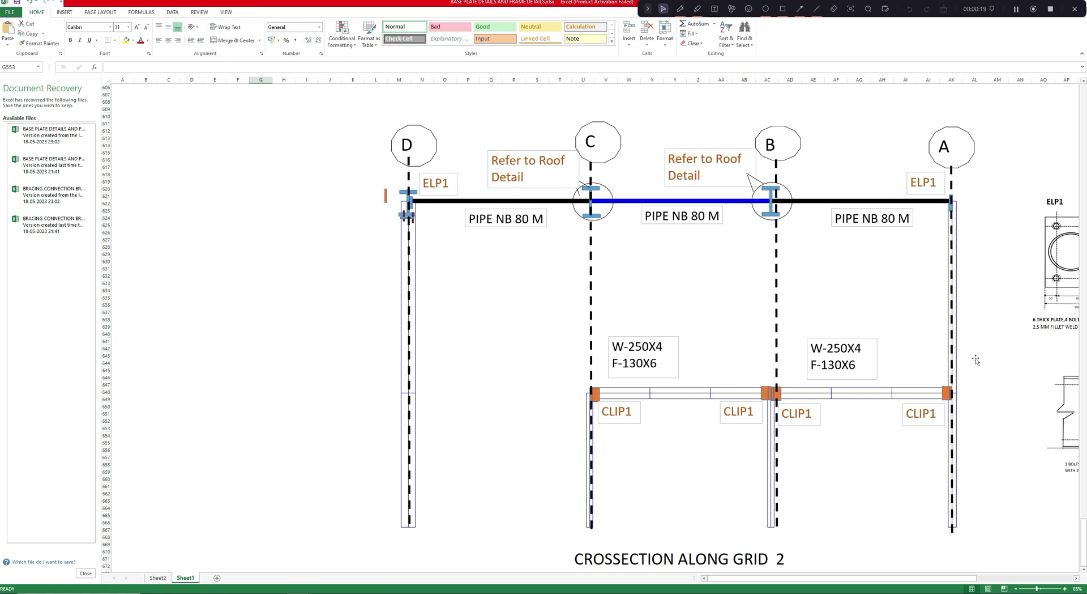
click(1084, 517)
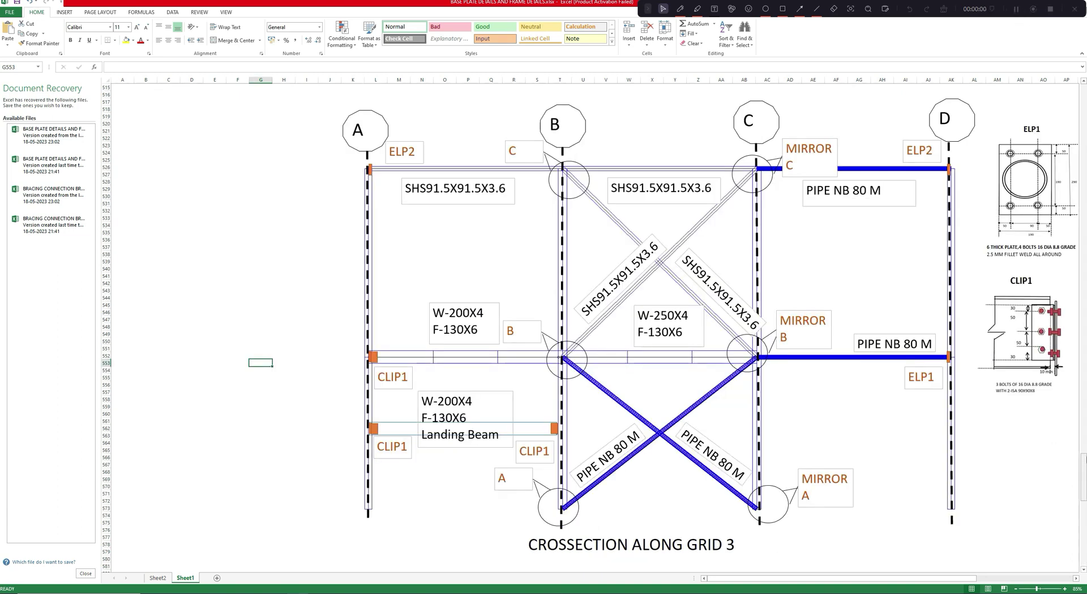
mouse_move(1084, 470)
mouse_down()
mouse_move(1084, 419)
mouse_move(1081, 469)
mouse_up()
drag(1080, 471, 1081, 542)
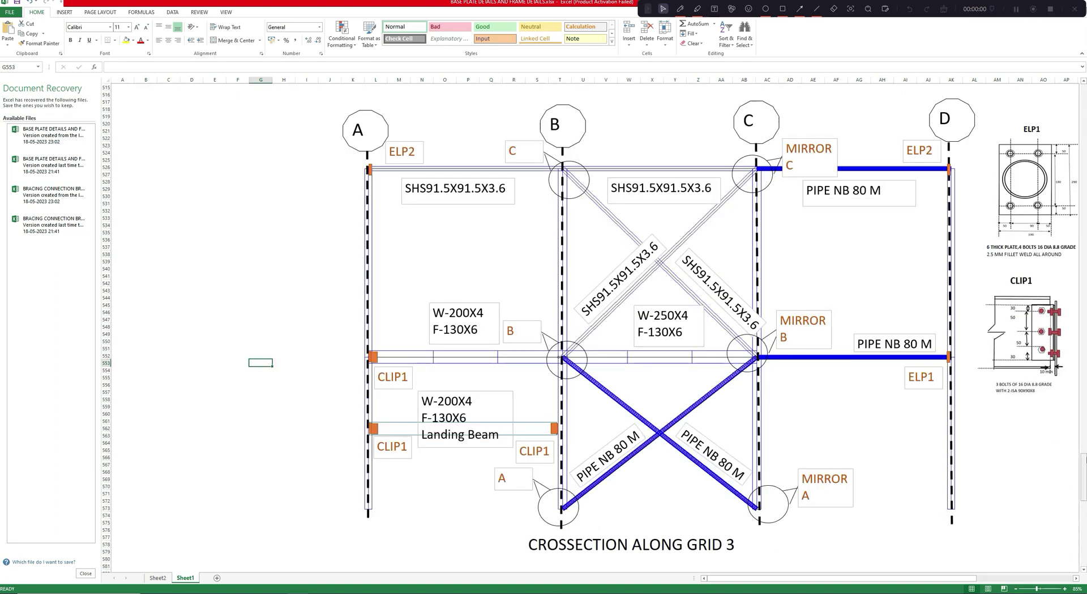
mouse_move(1083, 460)
mouse_down()
mouse_move(1084, 418)
mouse_move(1081, 543)
mouse_up()
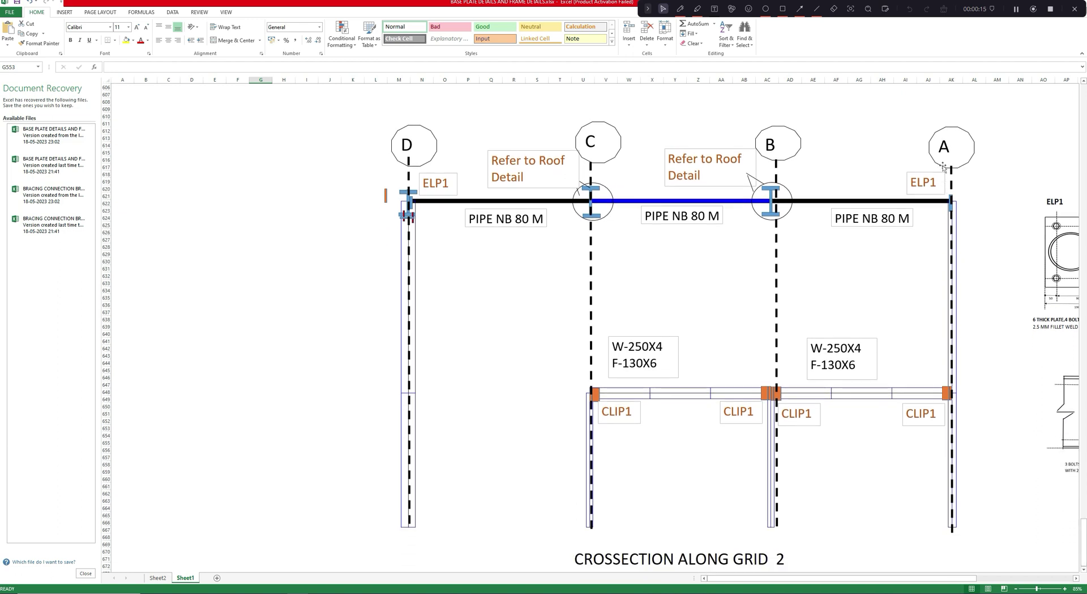